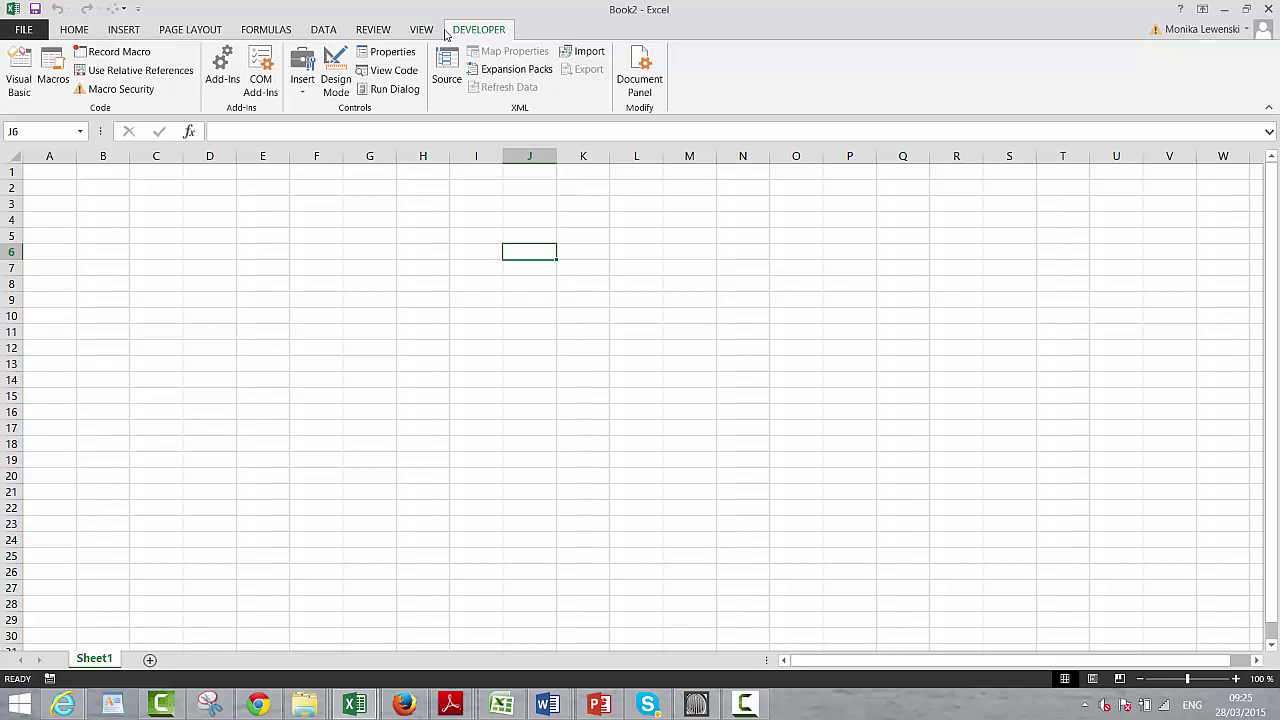
Step: Open the Visual Basic editor for the workbook and start importing a file into its project
left_click(17, 67)
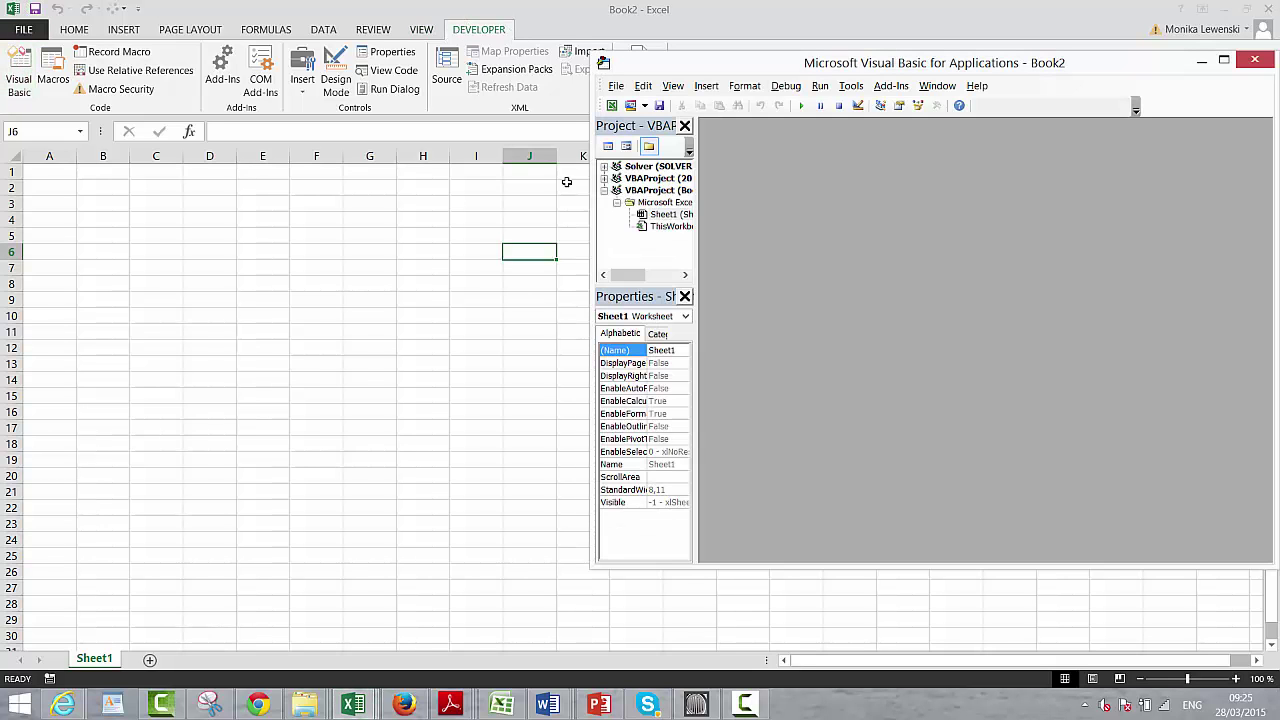
left_click(707, 86)
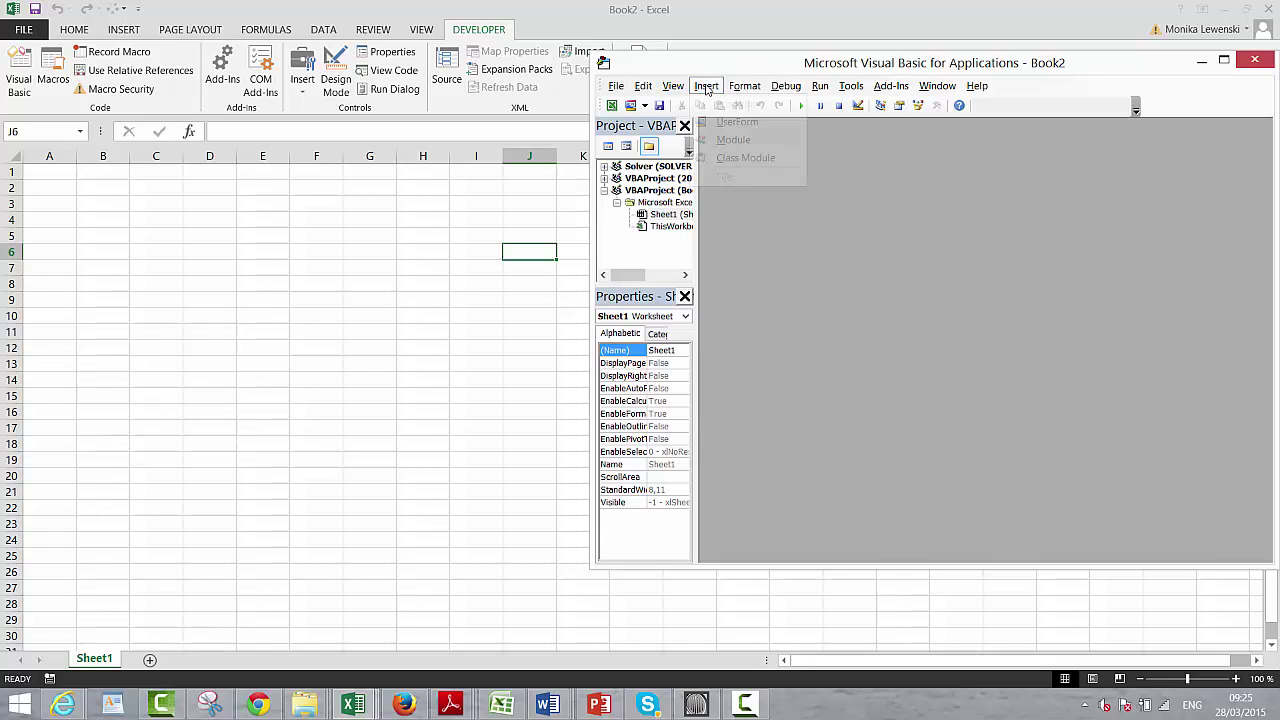
left_click(707, 86)
left_click(622, 87)
left_click(618, 87)
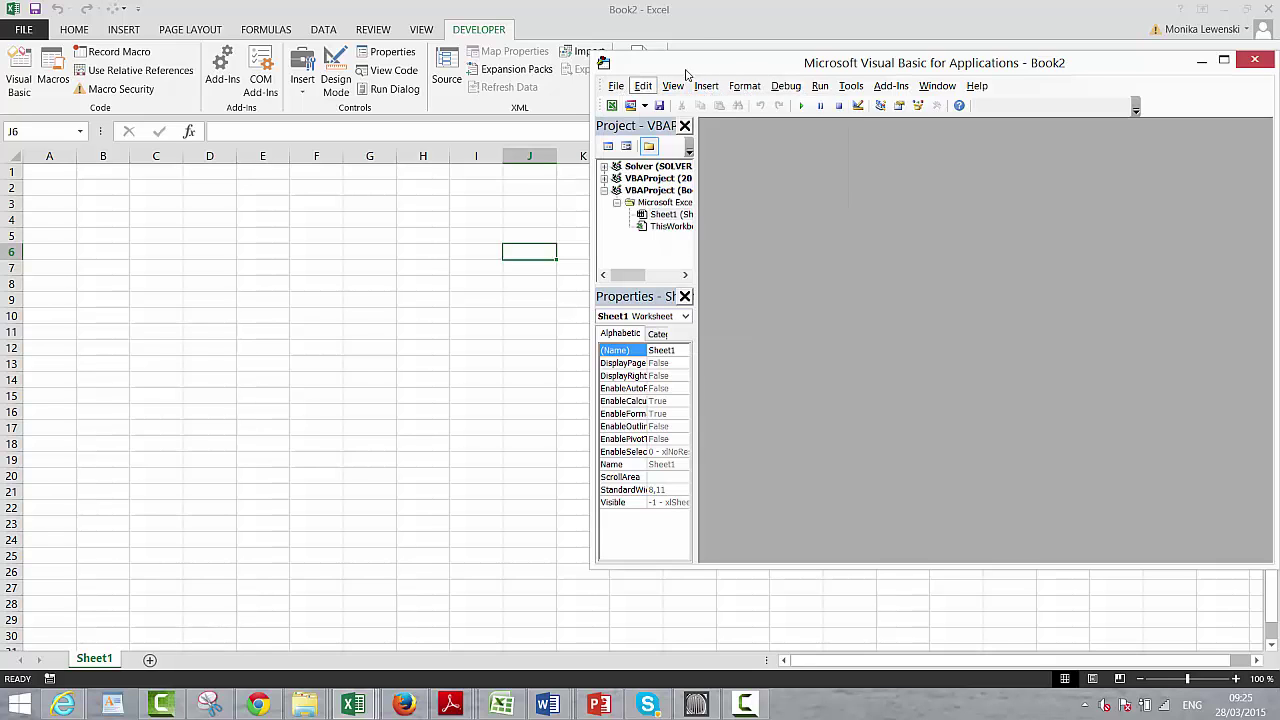
left_click(643, 86)
mouse_move(614, 89)
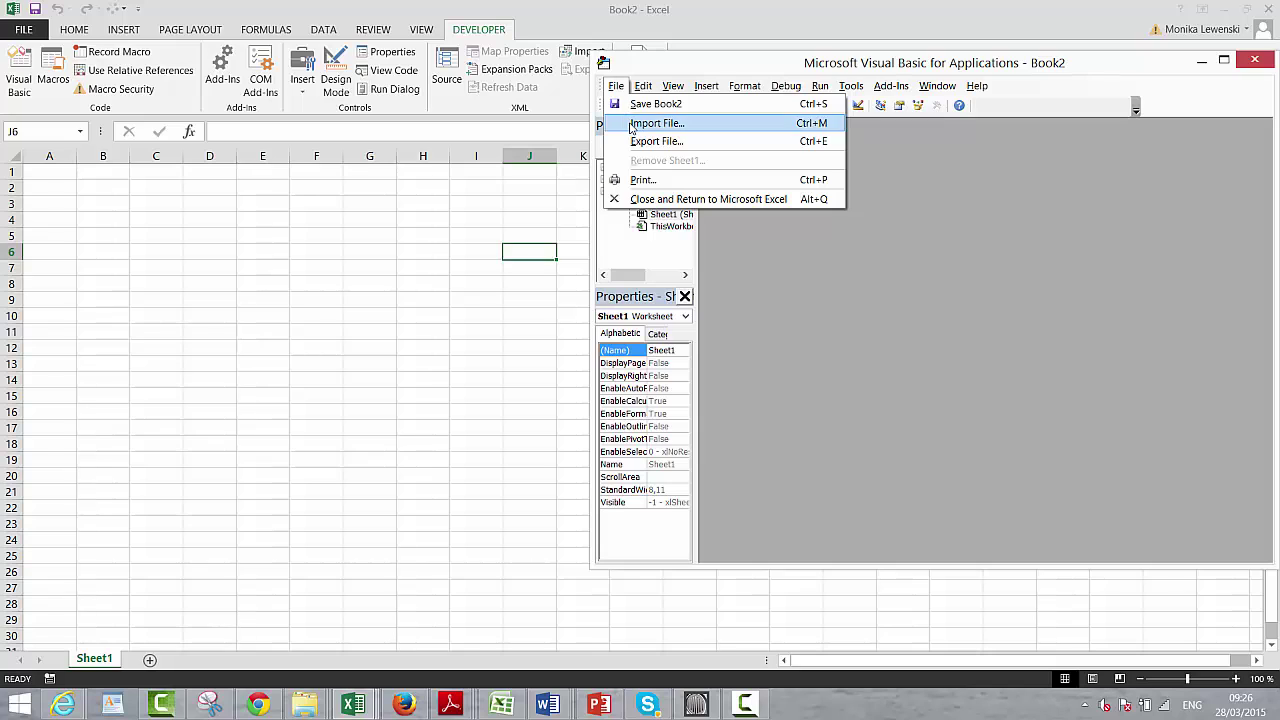
left_click(630, 127)
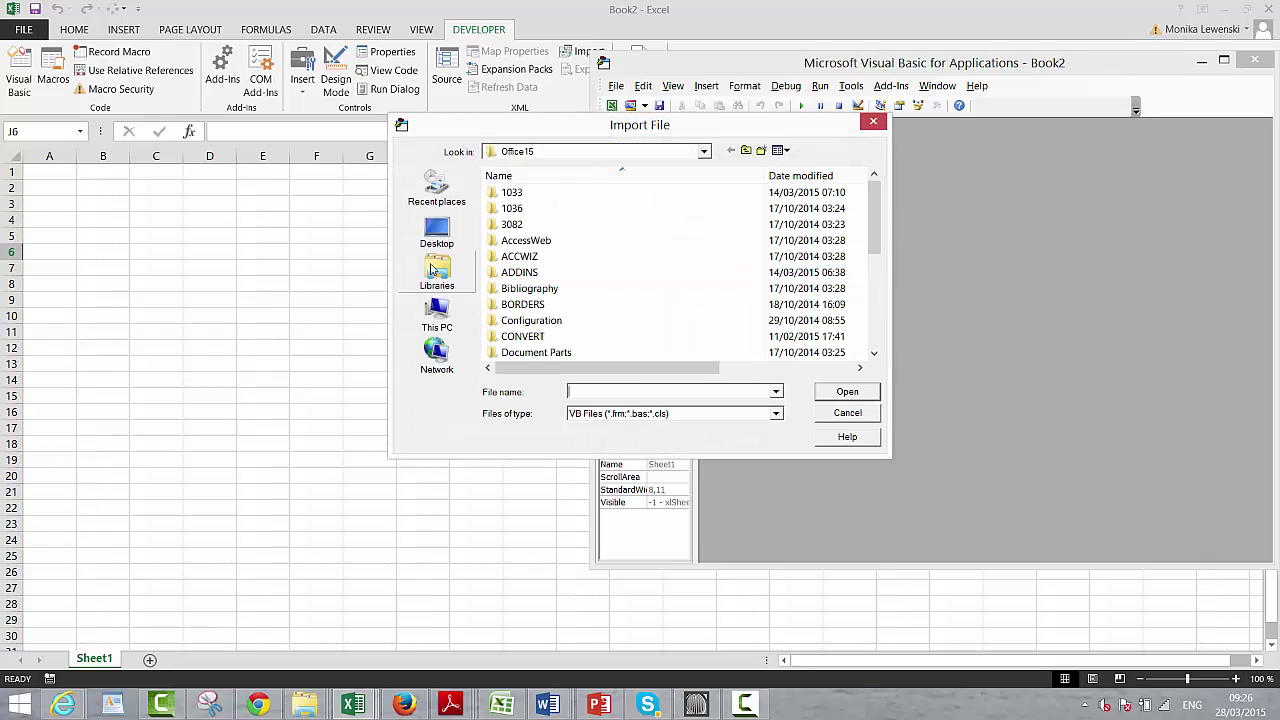
Step: Import the Generic Macros file from the Courses library, in Chapter 1. Models and Analysis, folder 12. Excel Utilities (fm)
left_click(432, 268)
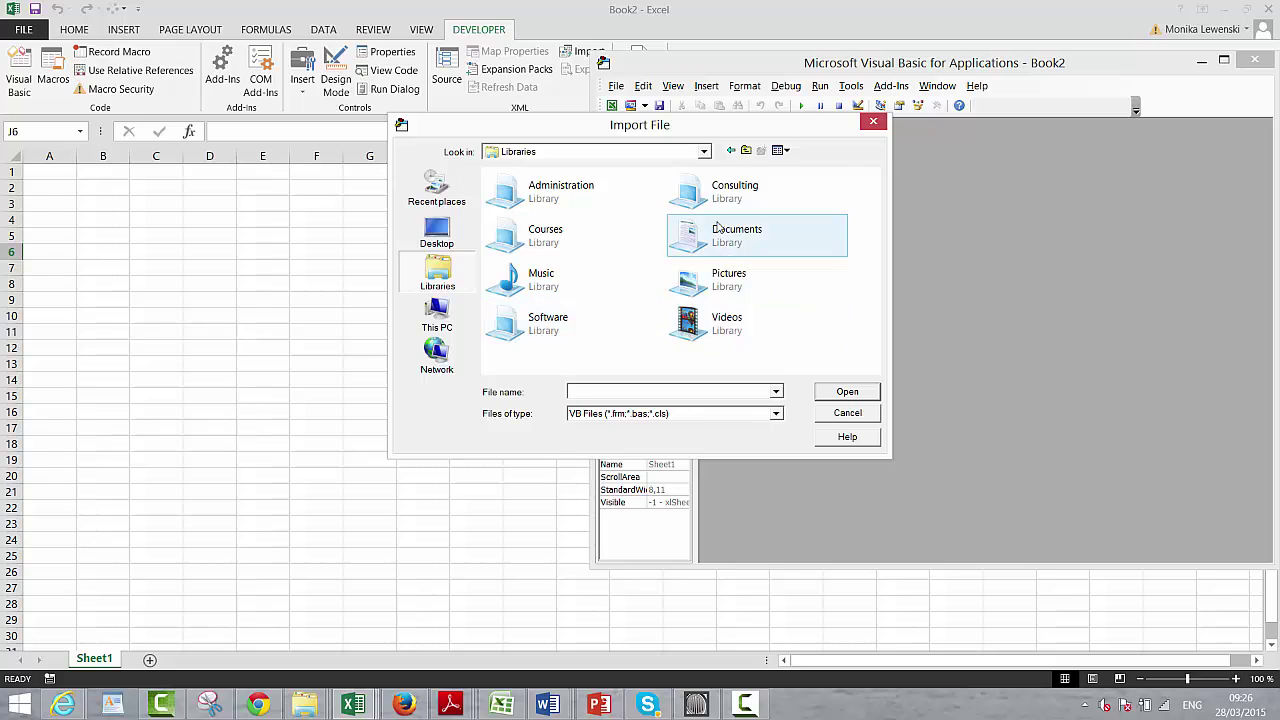
double_click(527, 240)
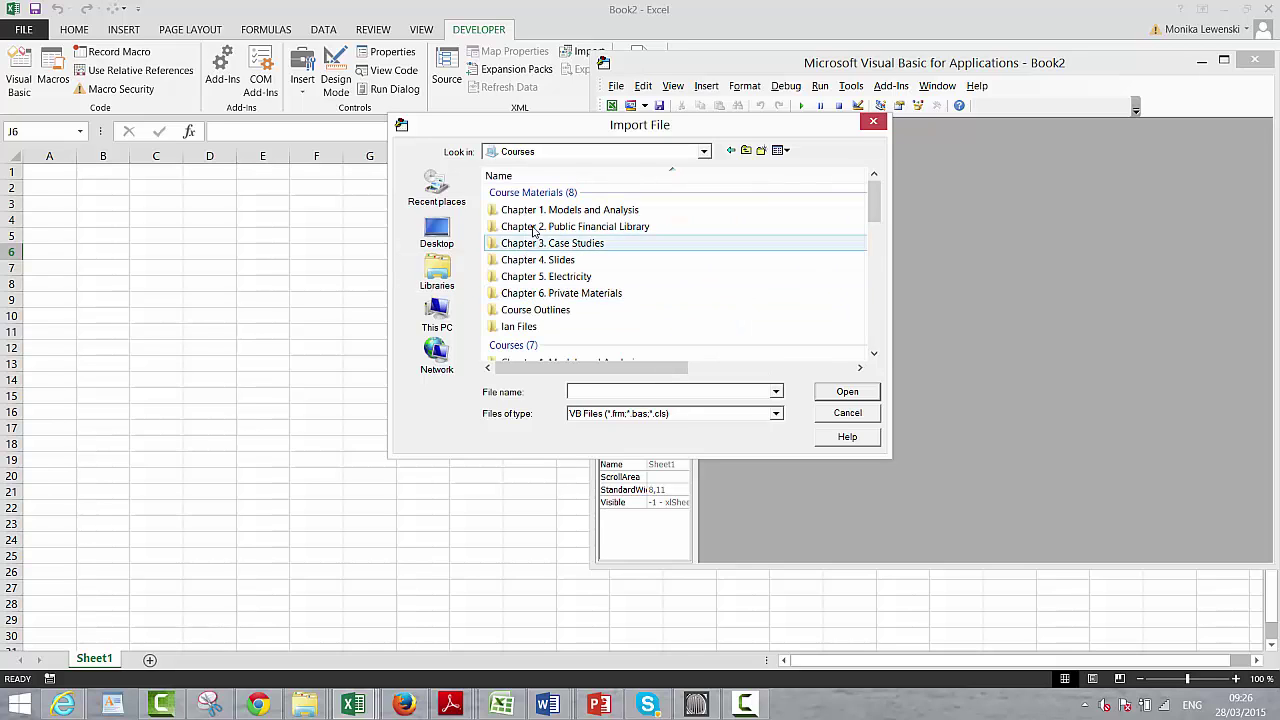
double_click(535, 213)
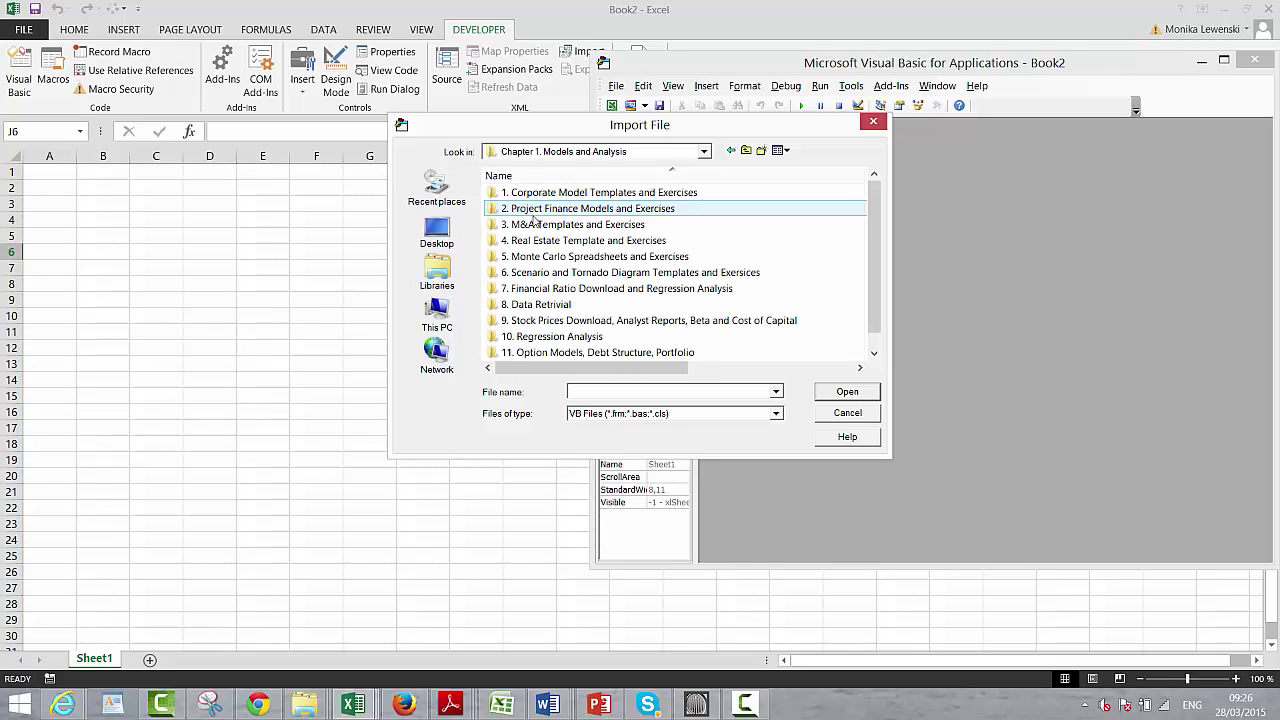
left_click(873, 353)
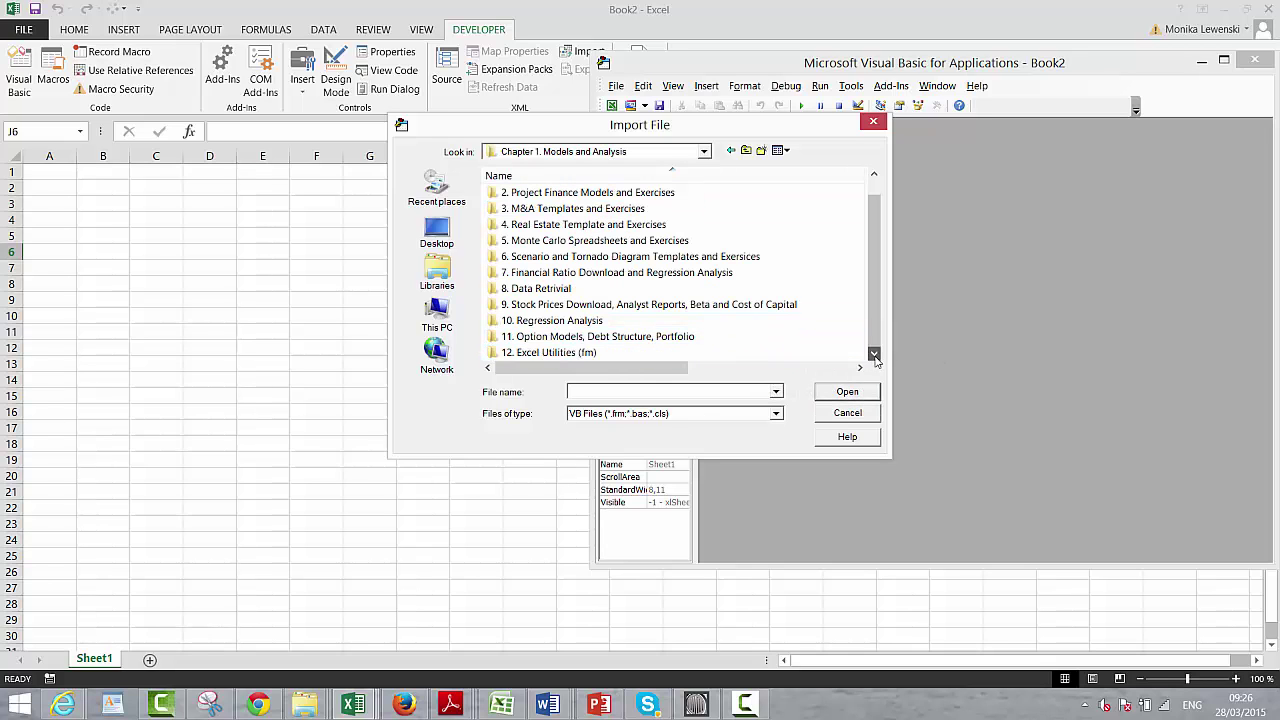
left_click(614, 357)
left_click(613, 357)
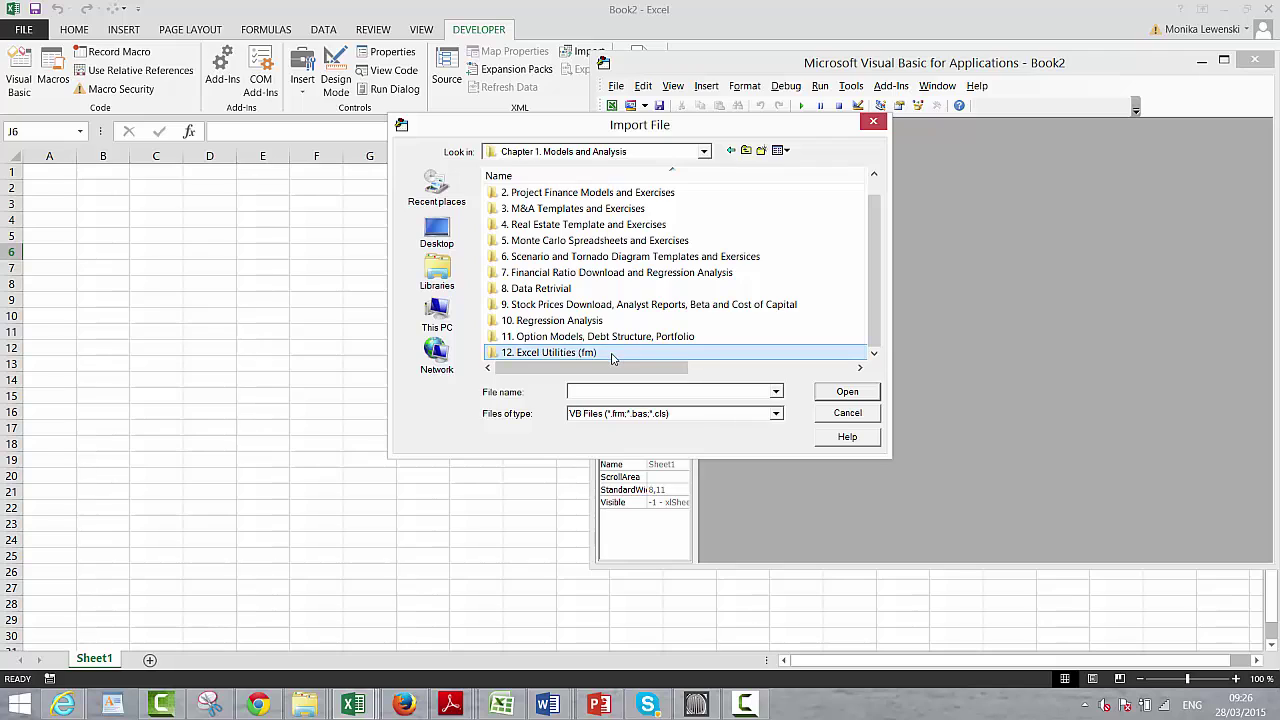
double_click(540, 355)
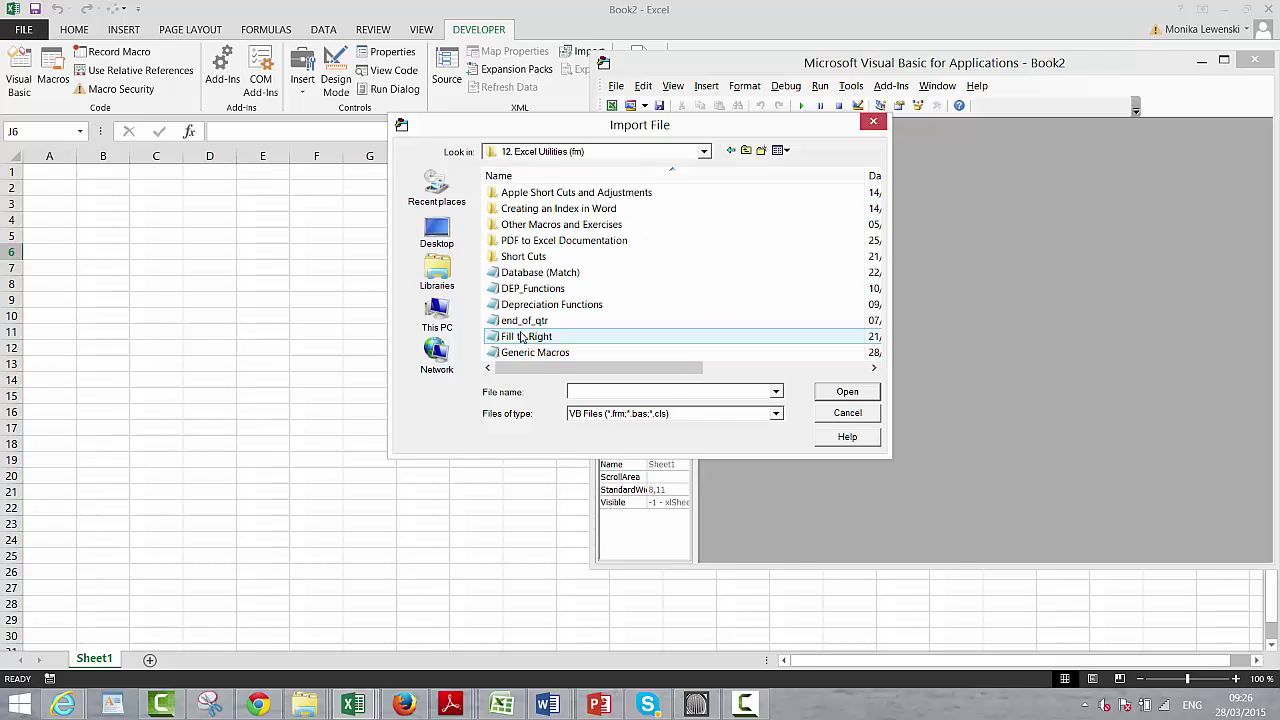
double_click(537, 355)
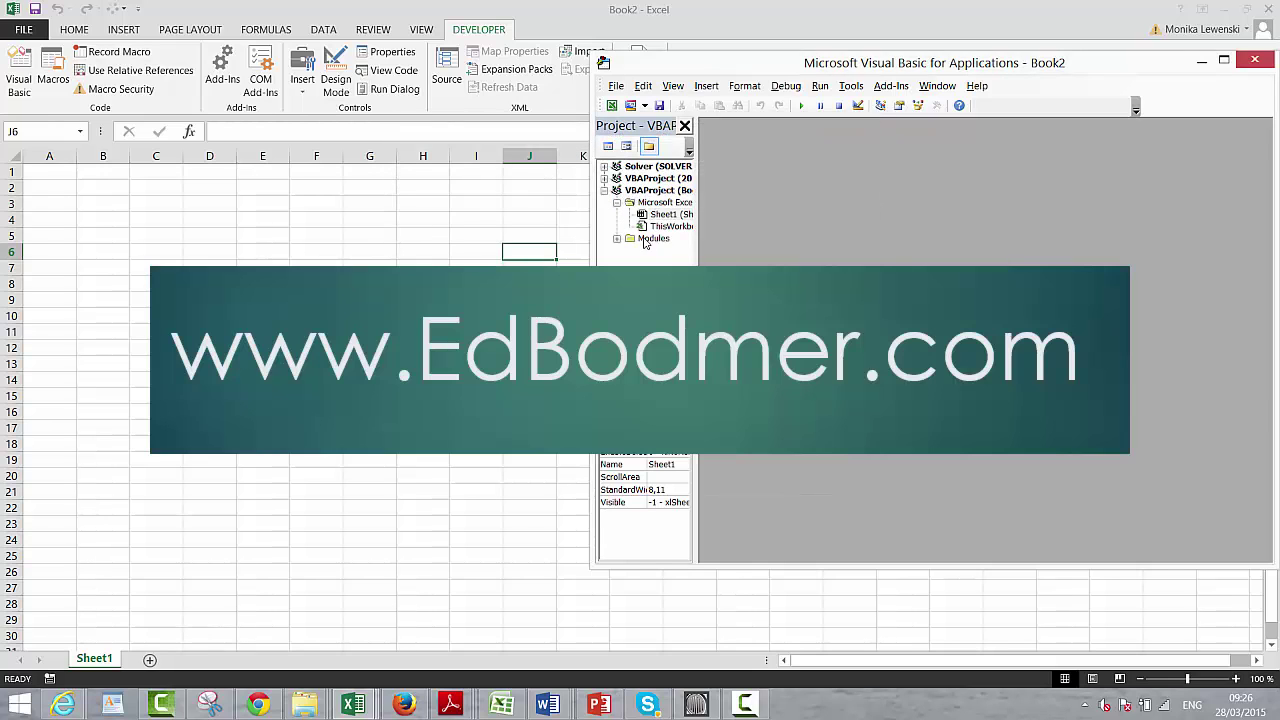
Step: Open the code of the imported Generic_macros module and run its Auto_Open macro
left_click(617, 239)
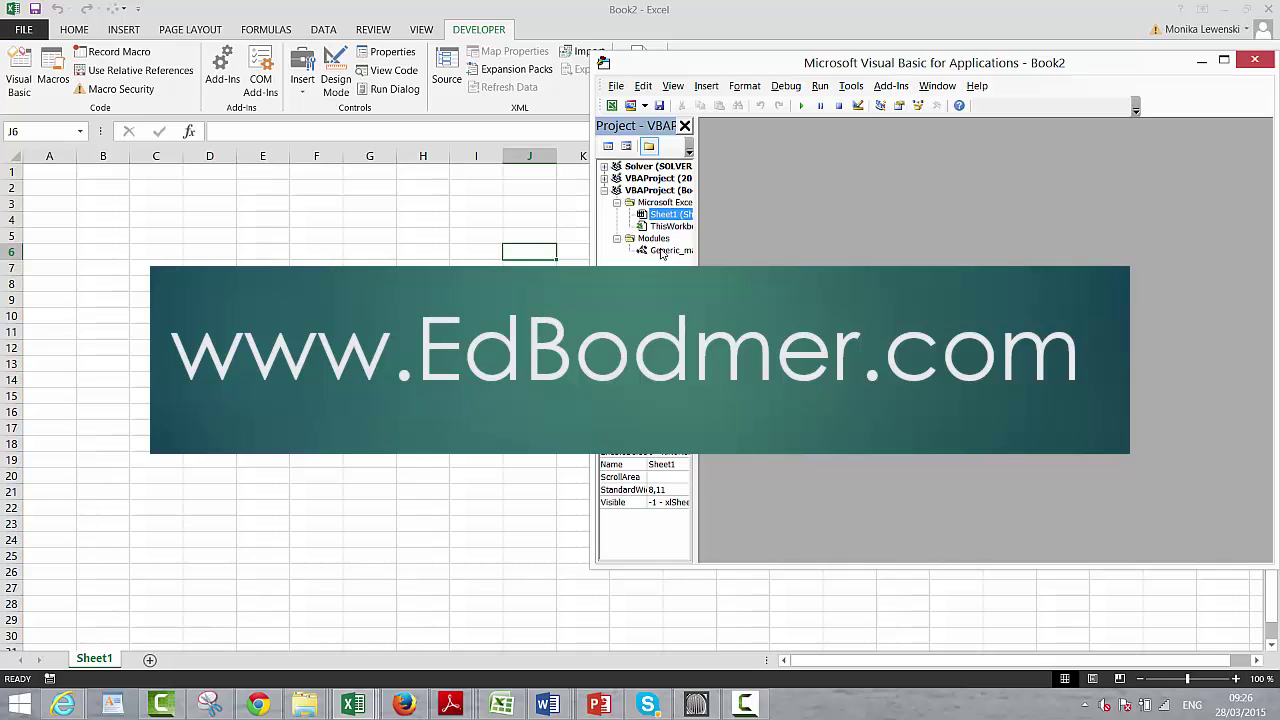
double_click(662, 251)
left_click(764, 277)
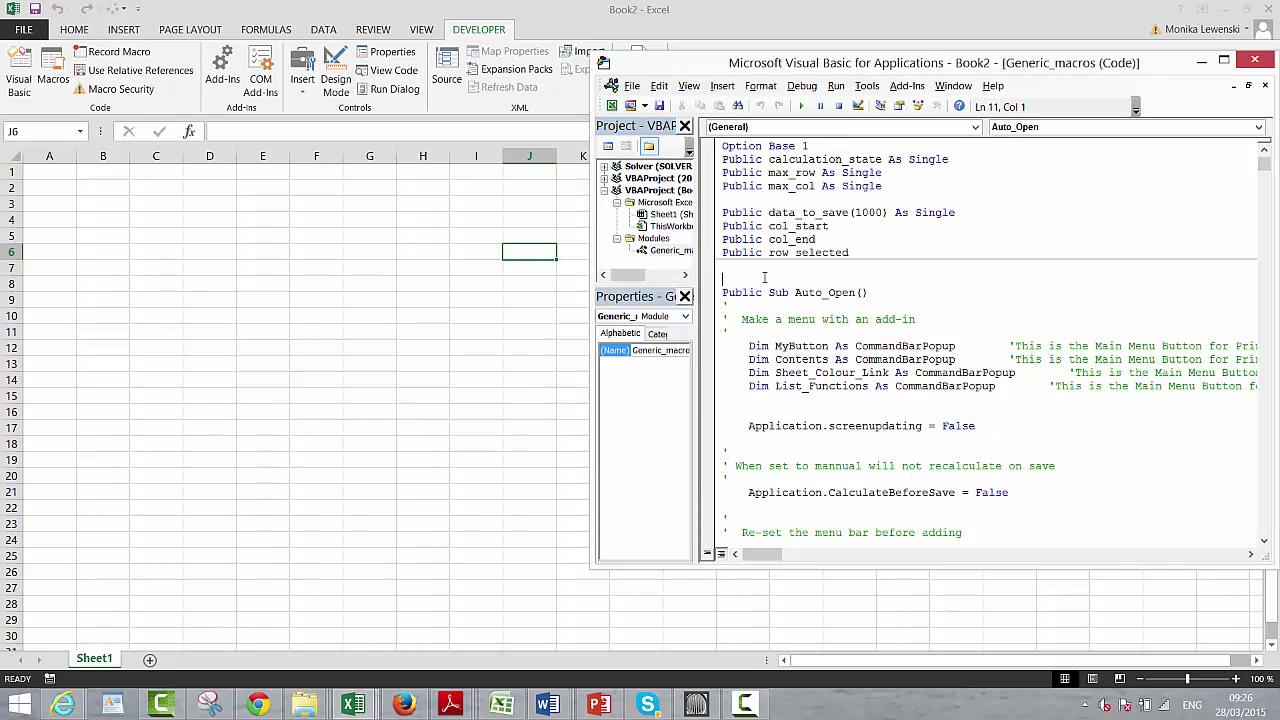
left_click(801, 106)
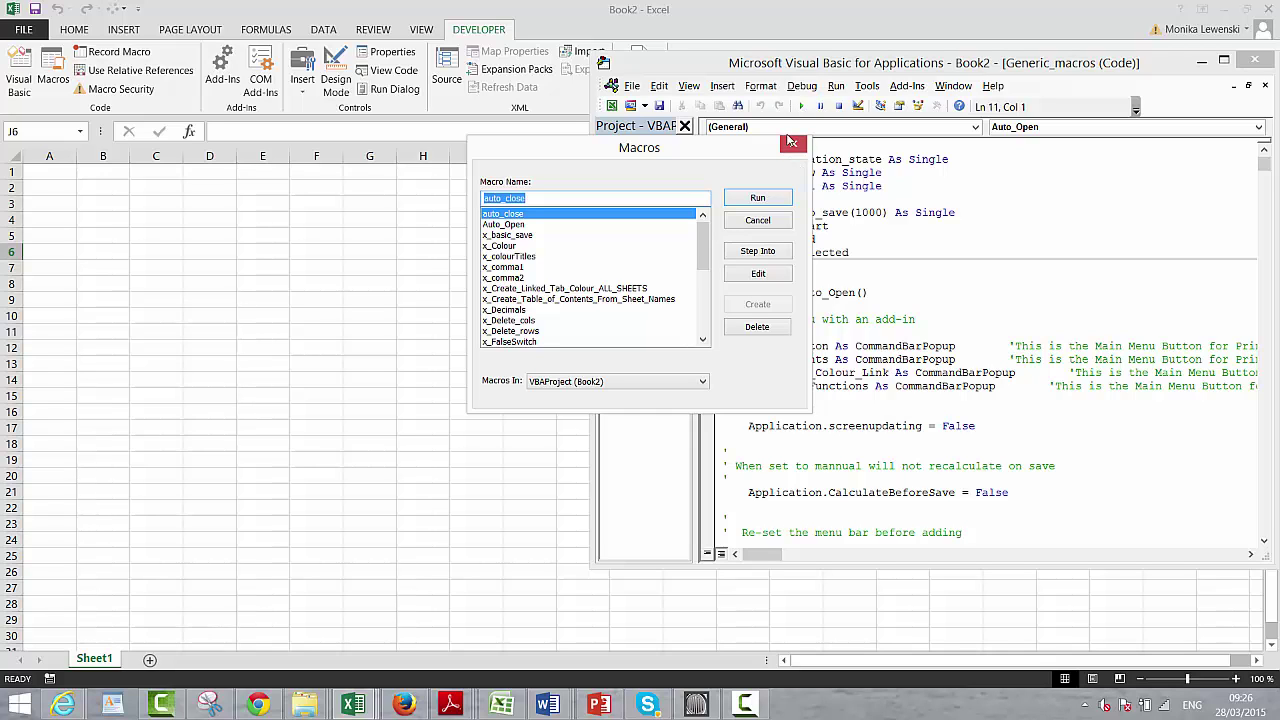
left_click(792, 142)
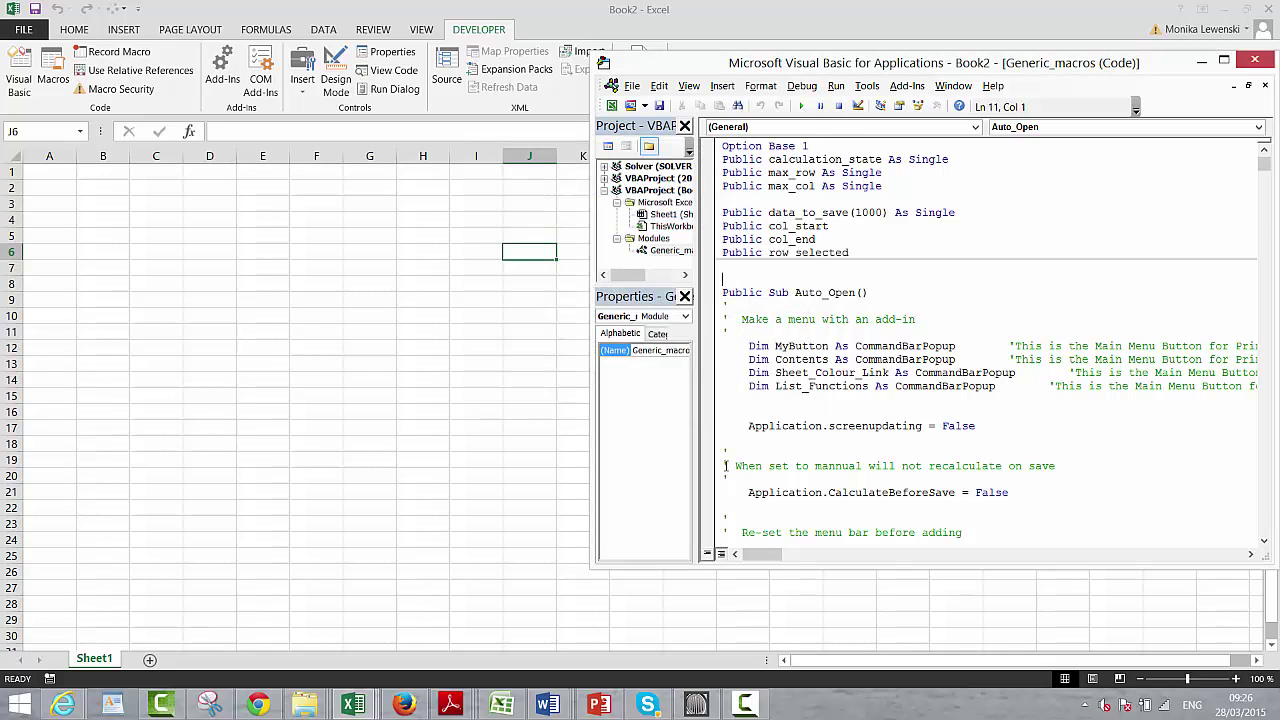
left_click(801, 106)
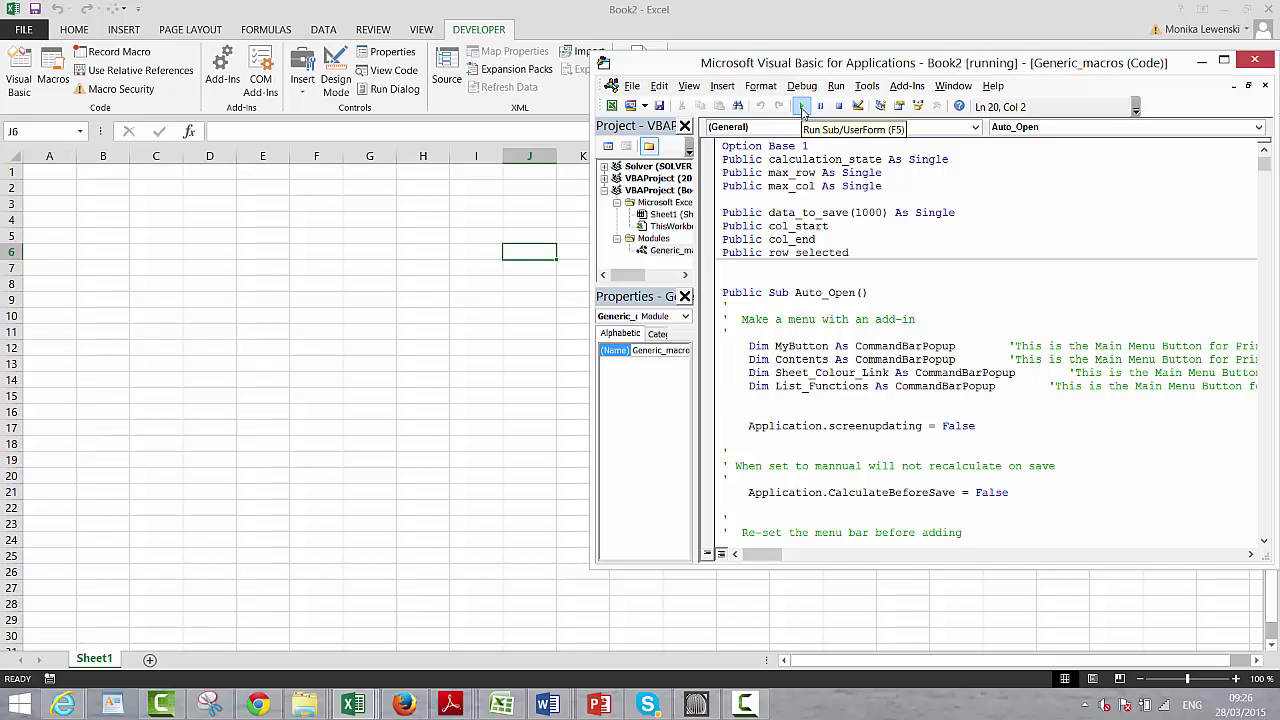
Step: Return to the worksheet and enter the label Cap Exp in cell B4
left_click(241, 312)
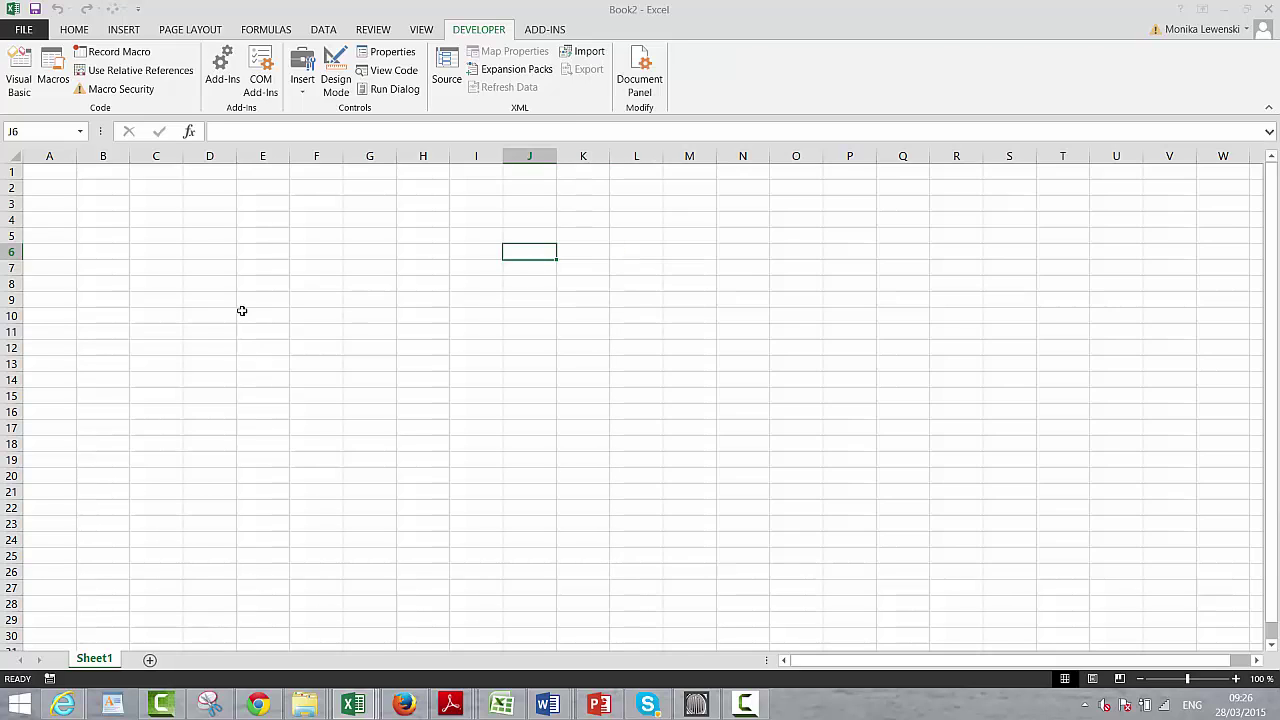
key("Left")
key("Left")
key("Left")
key("Left")
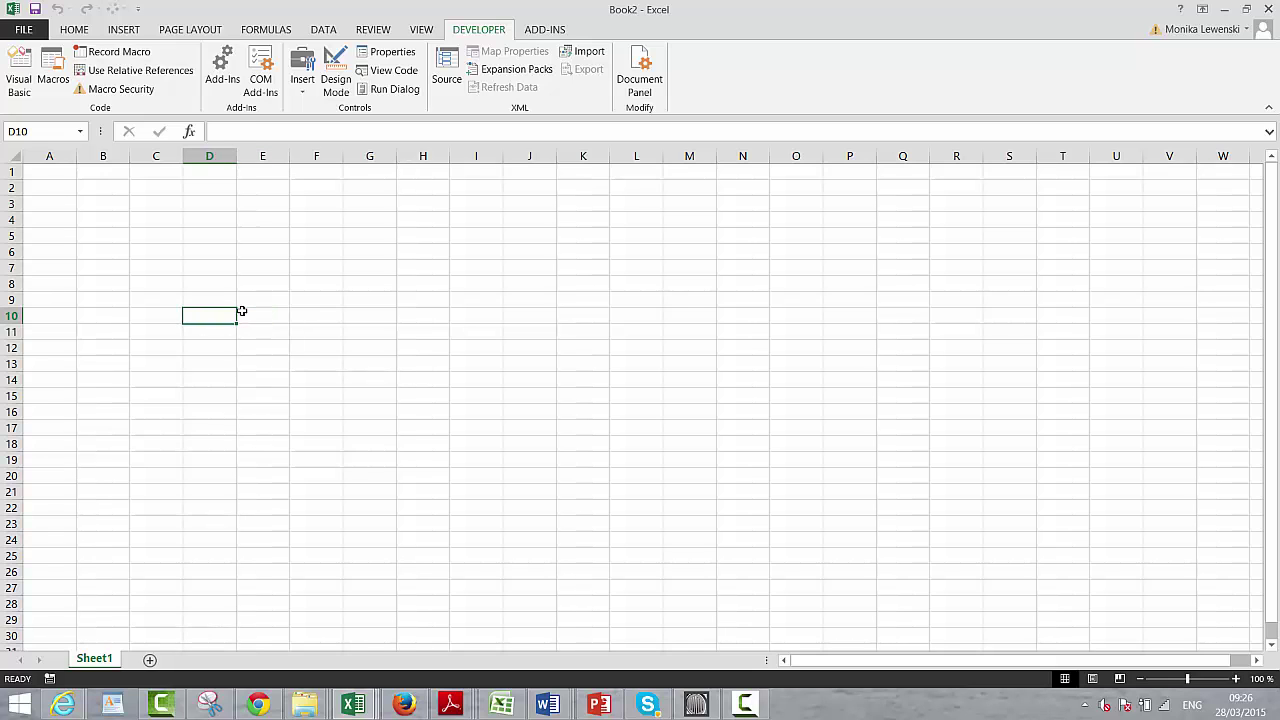
key("Up")
key("Up")
key("Up")
key("Up")
key("Up")
key("Right")
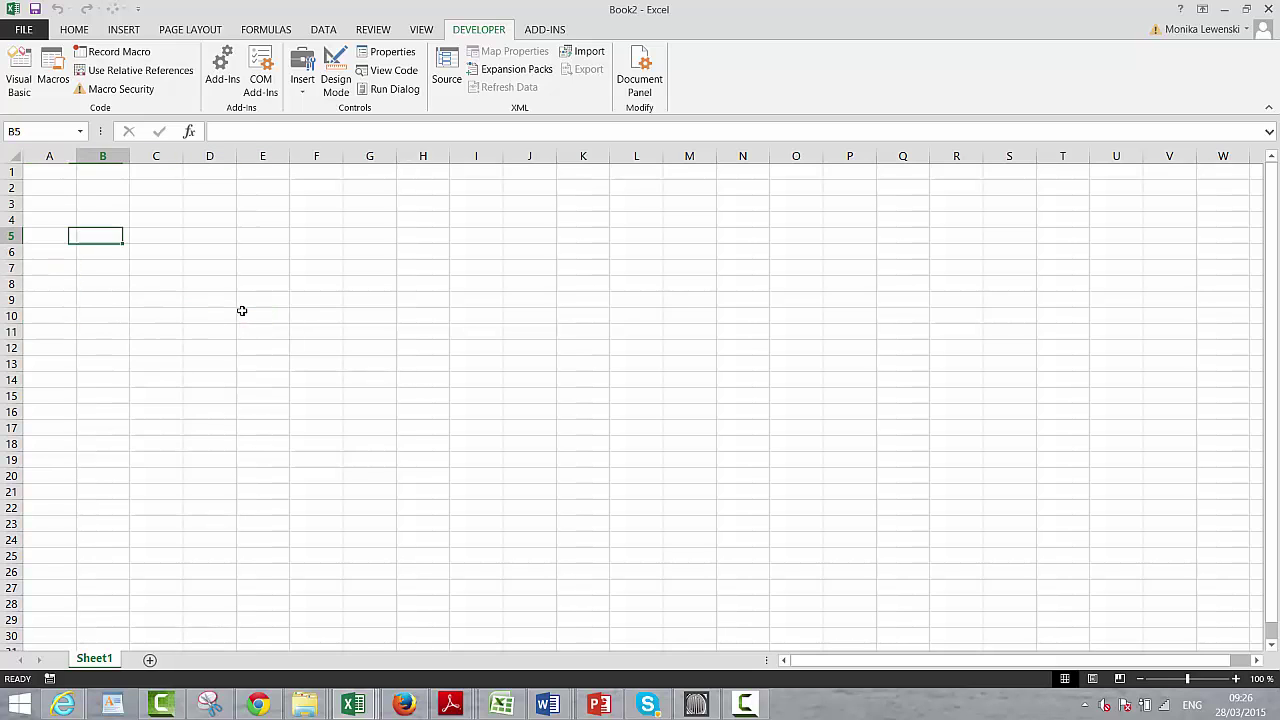
key("Right")
key("Up")
key("Left")
key("Left")
key("Right")
key("Right")
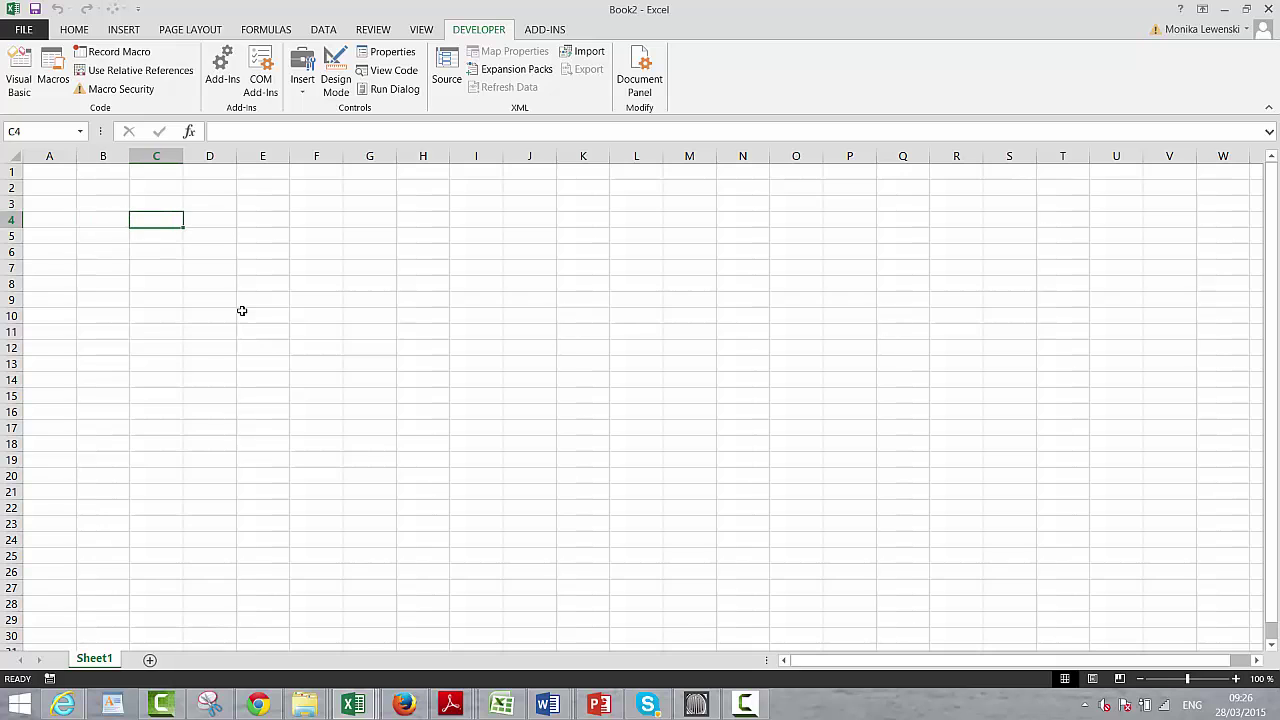
key("Left")
type("Cap")
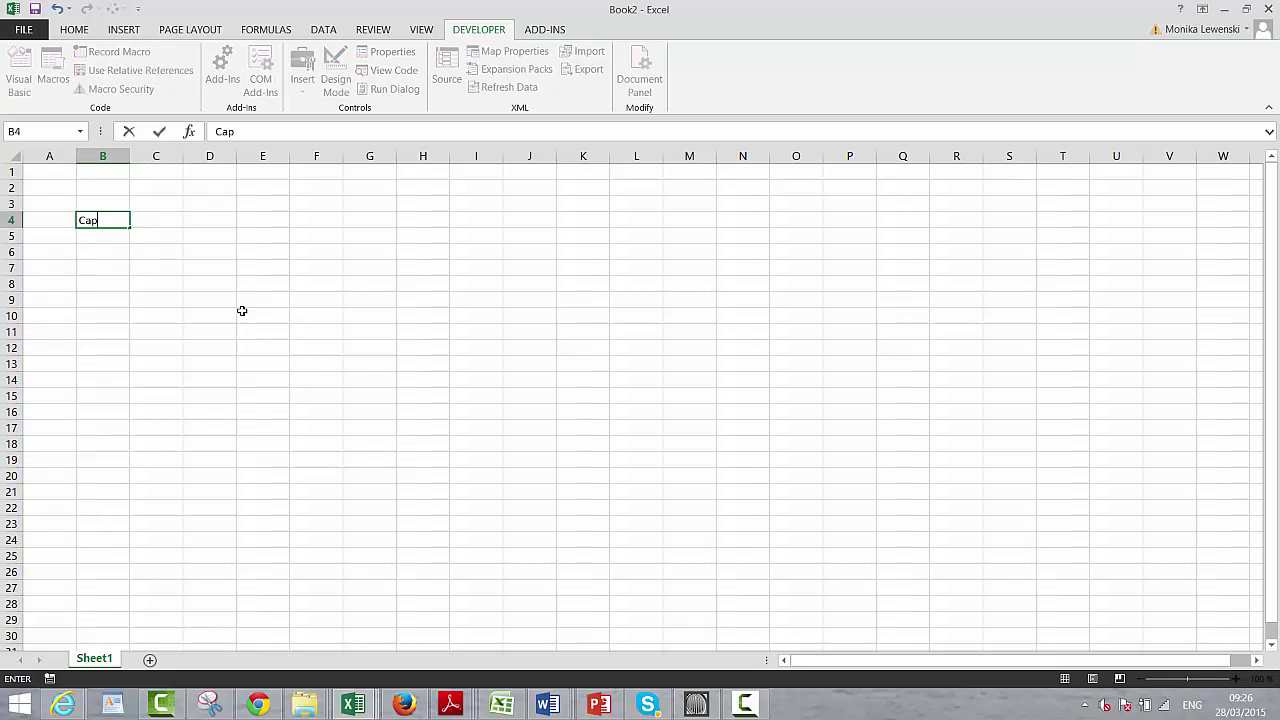
type(" Exp")
key("Return")
Step: Enter 1000 as the Cap Exp value in cell C4
key("Up")
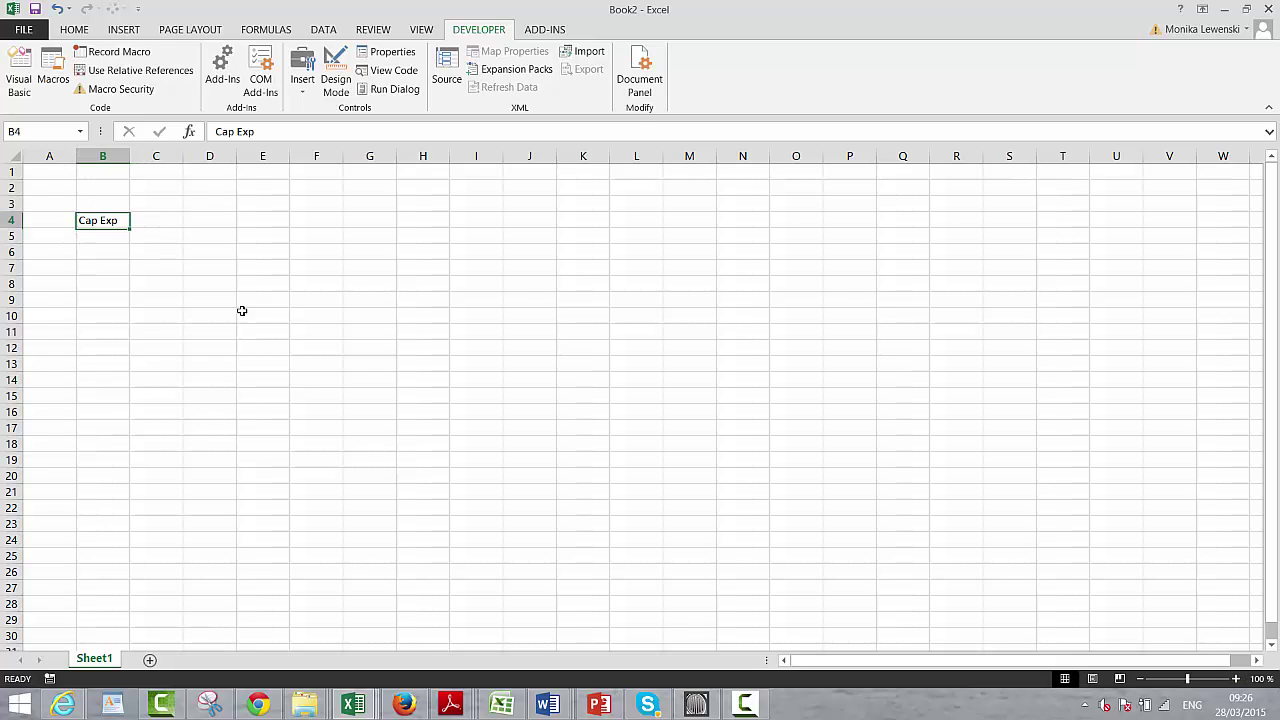
key("Right")
type("1000")
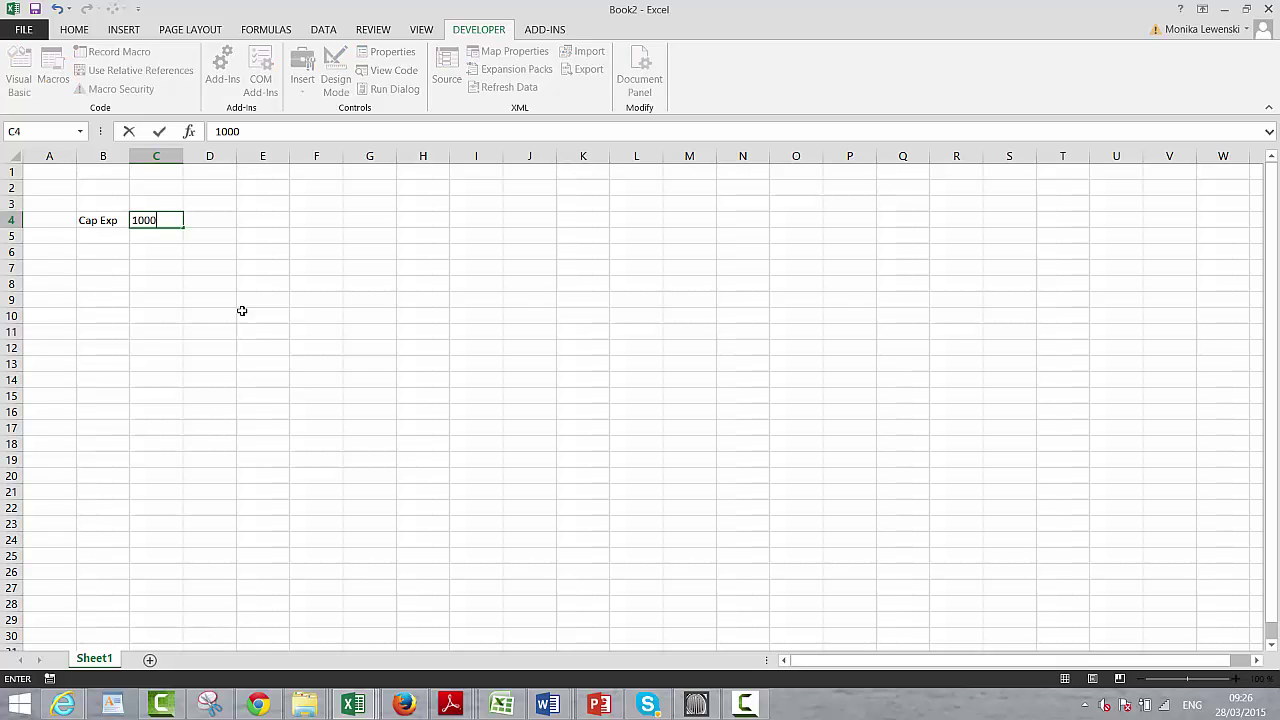
key("Return")
Step: Enter the label EBIDA in cell B5 and its 5% growth rate in cell C5
key("Left")
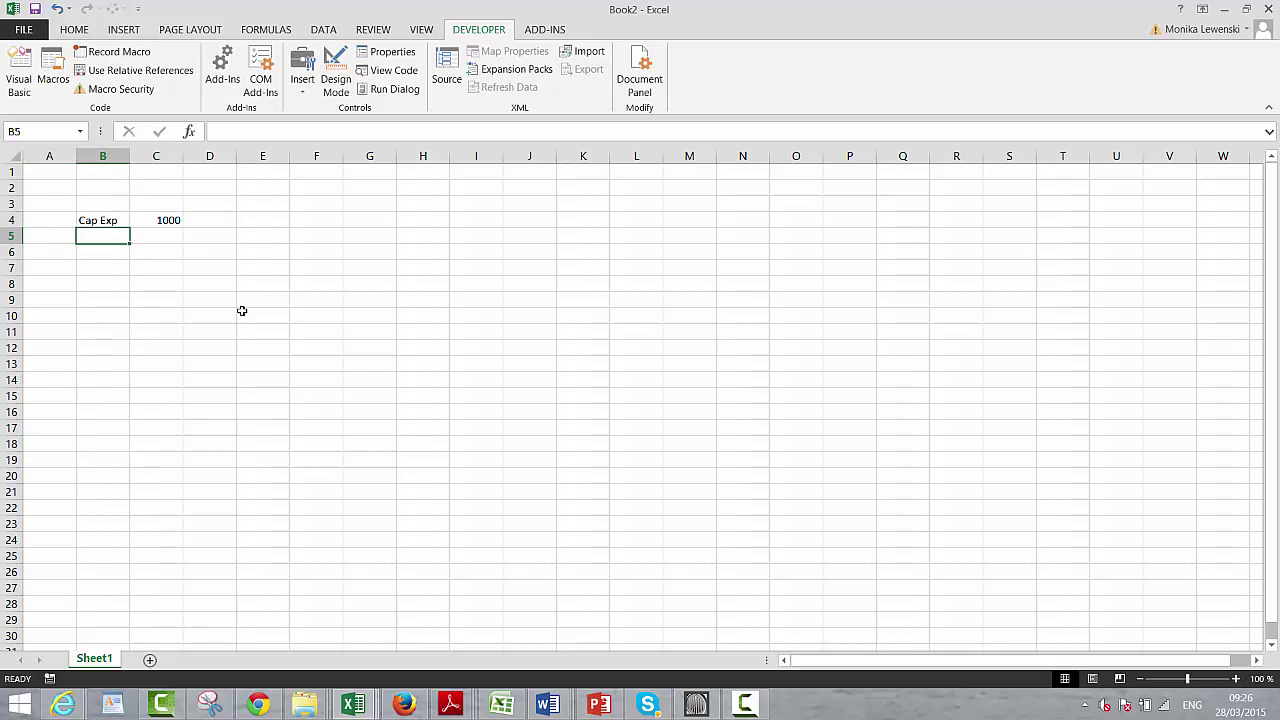
type("EBIDA")
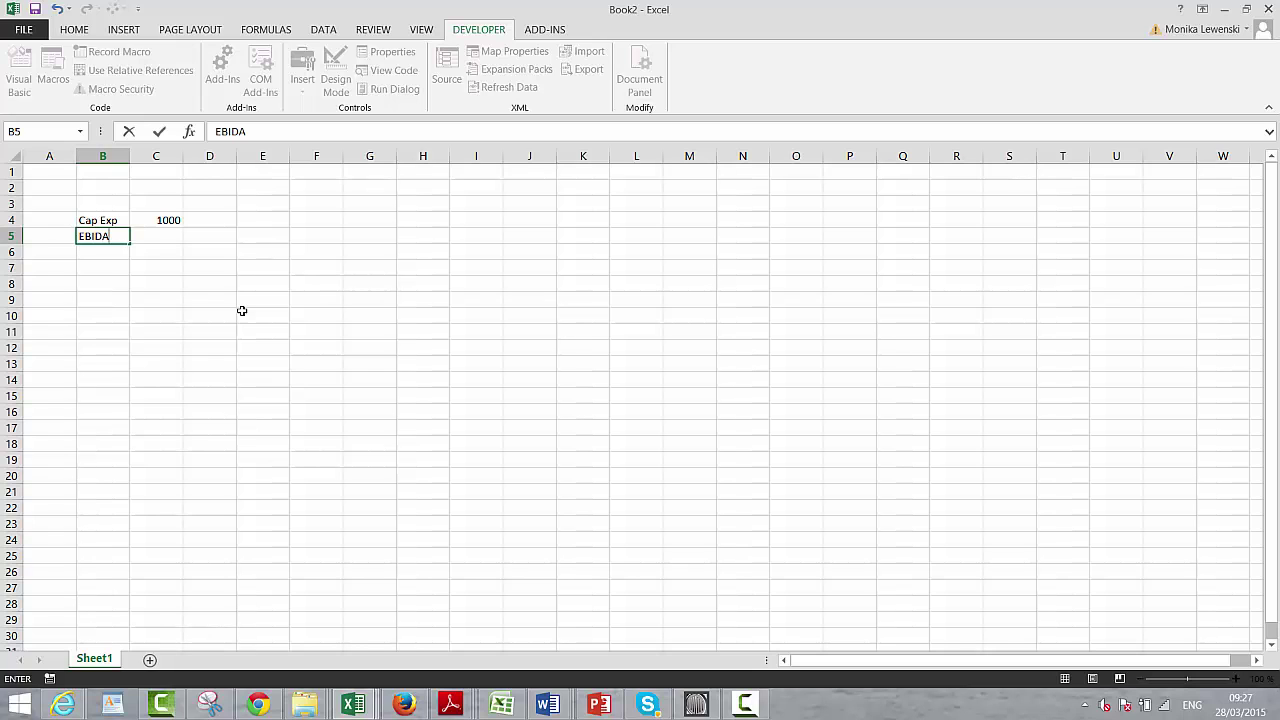
key("Return")
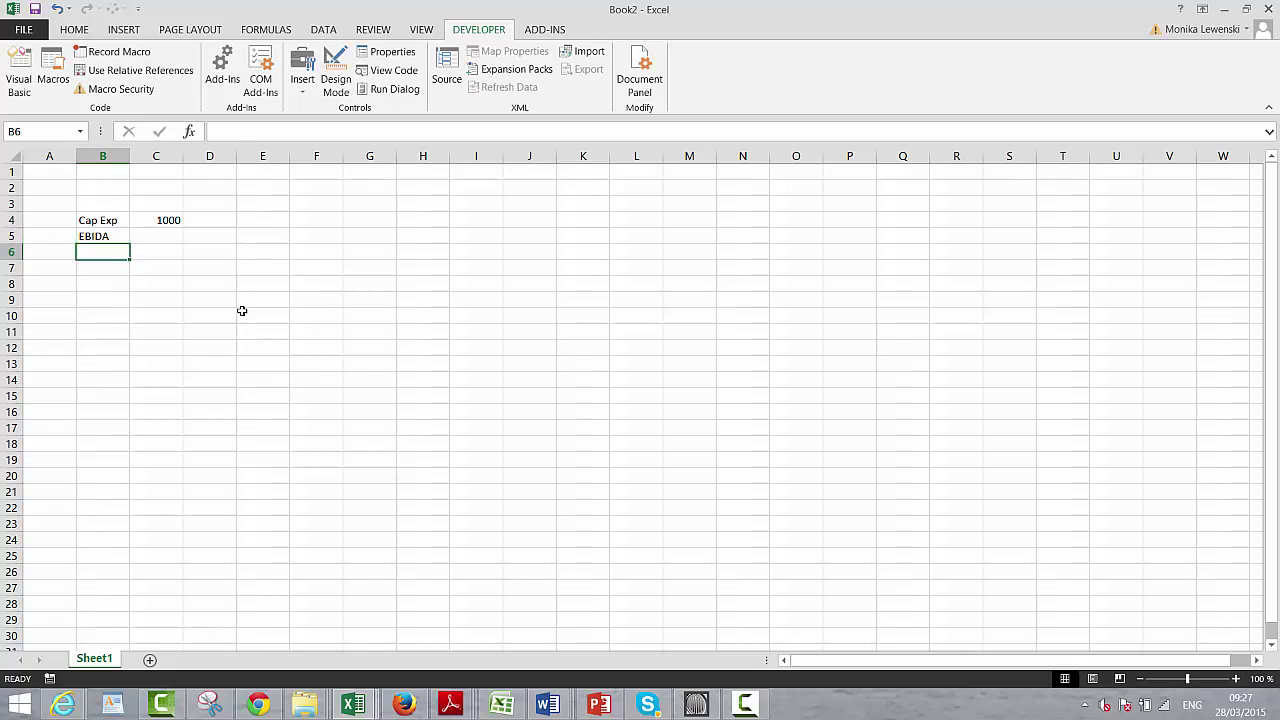
key("Up")
key("Right")
key("Right")
key("Left")
key("Up")
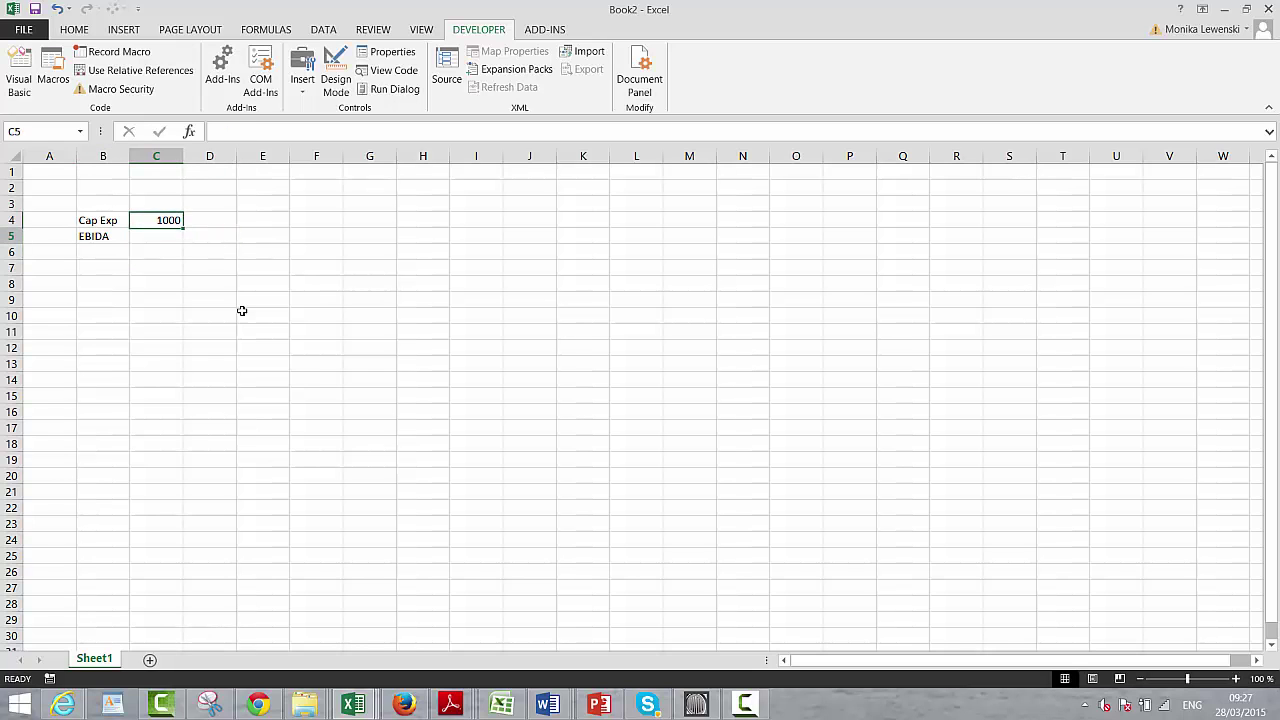
key("Down")
type("5%")
key("Return")
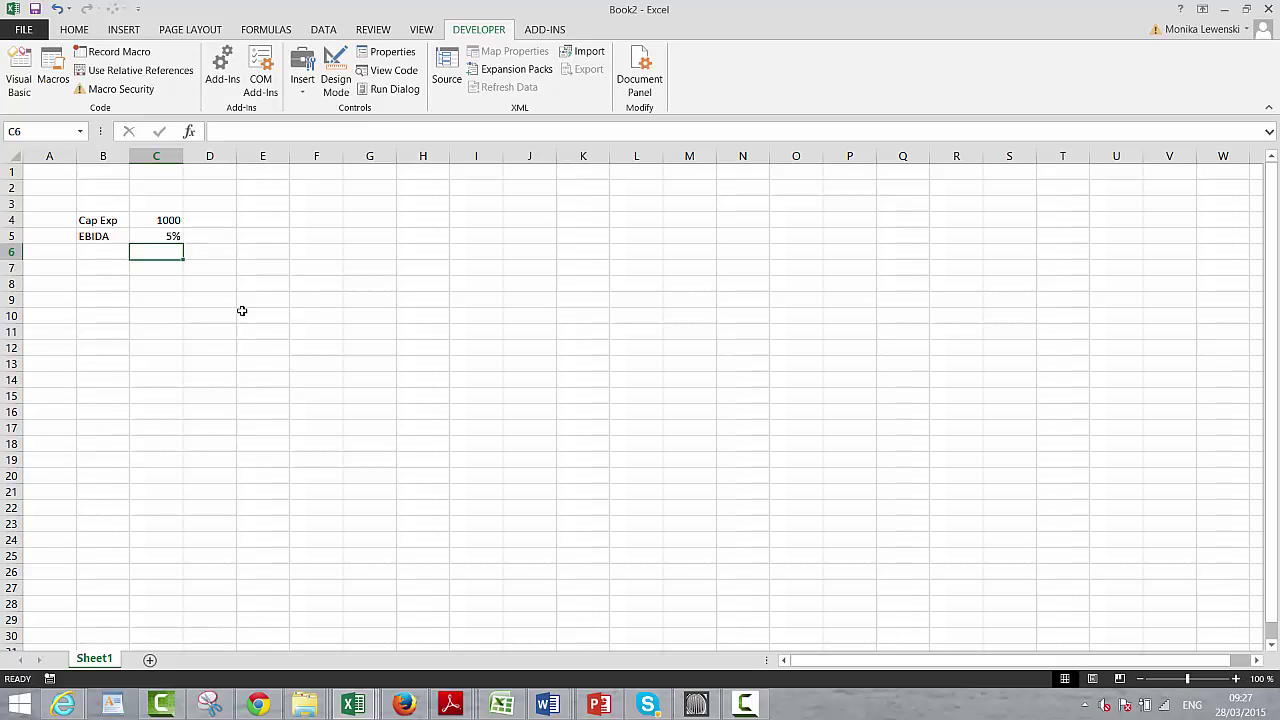
Step: Enter 120 as the first EBIDA value in cell D5
key("Up")
key("Right")
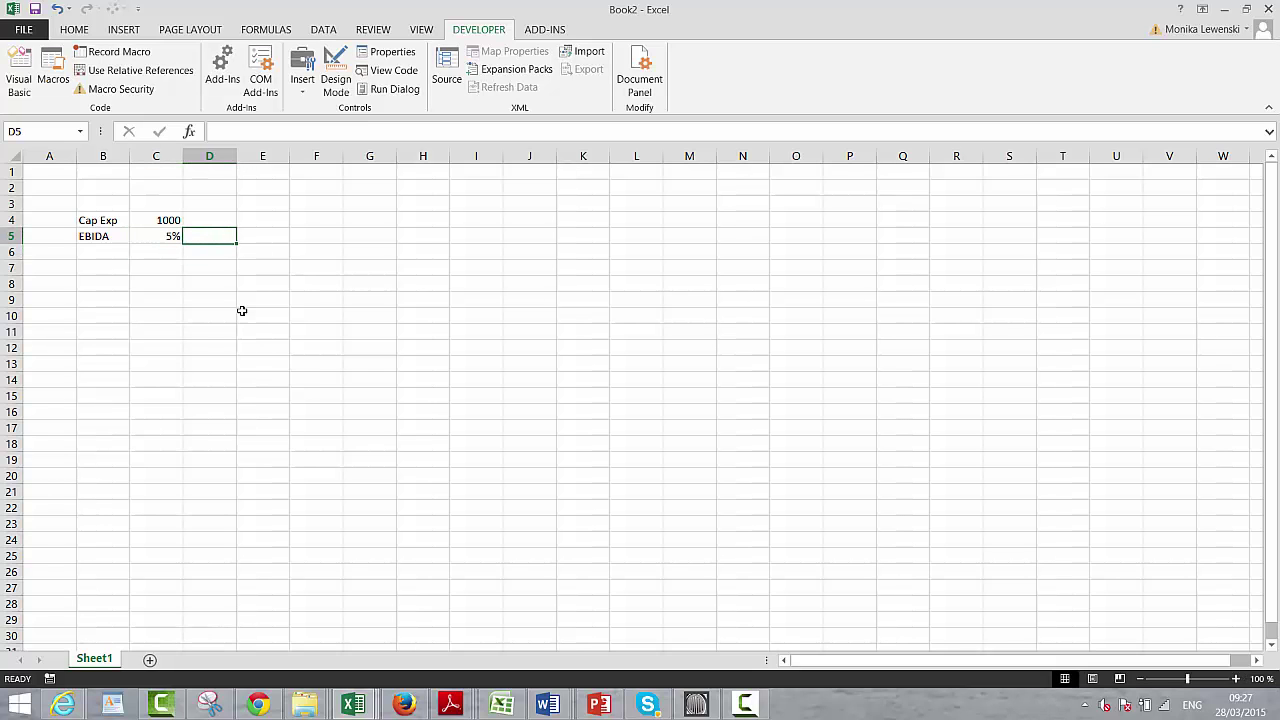
type("120")
key("Return")
Step: Enter the growth formula =D5*(1+$C$5) in cell E5, accepting the correction for the missing bracket
key("Up")
key("Right")
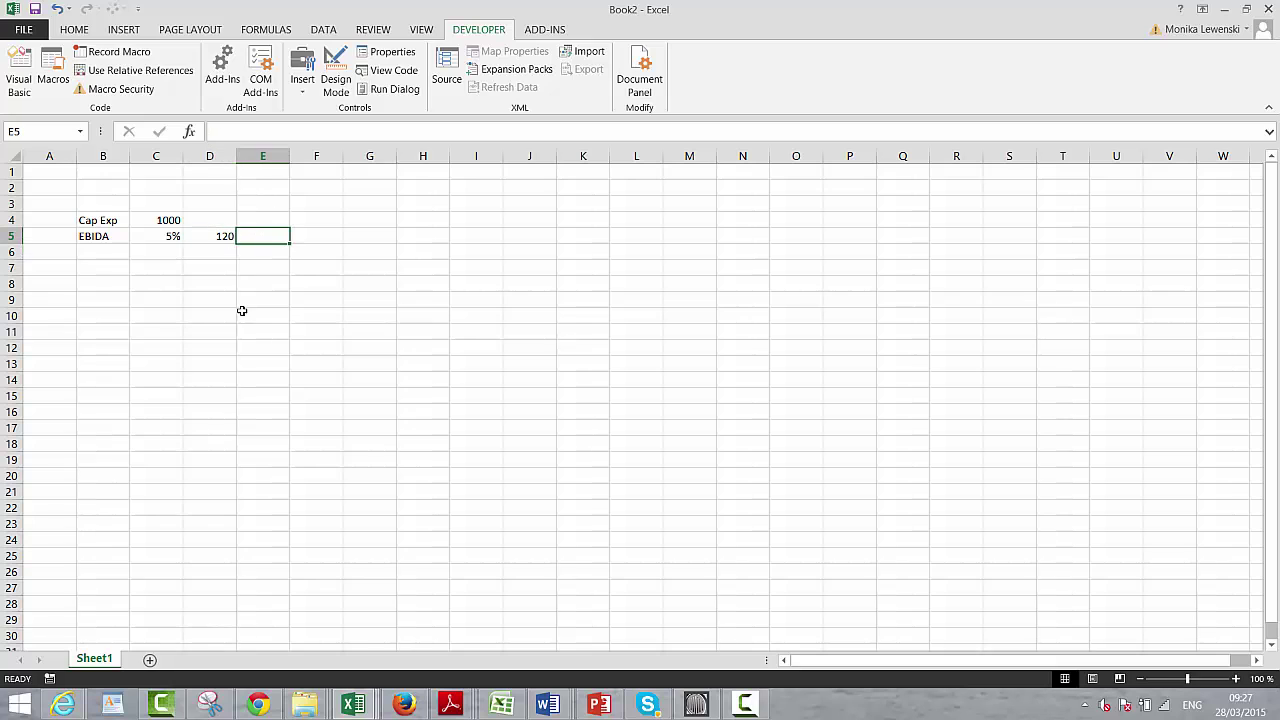
type("=")
key("Left")
type("*")
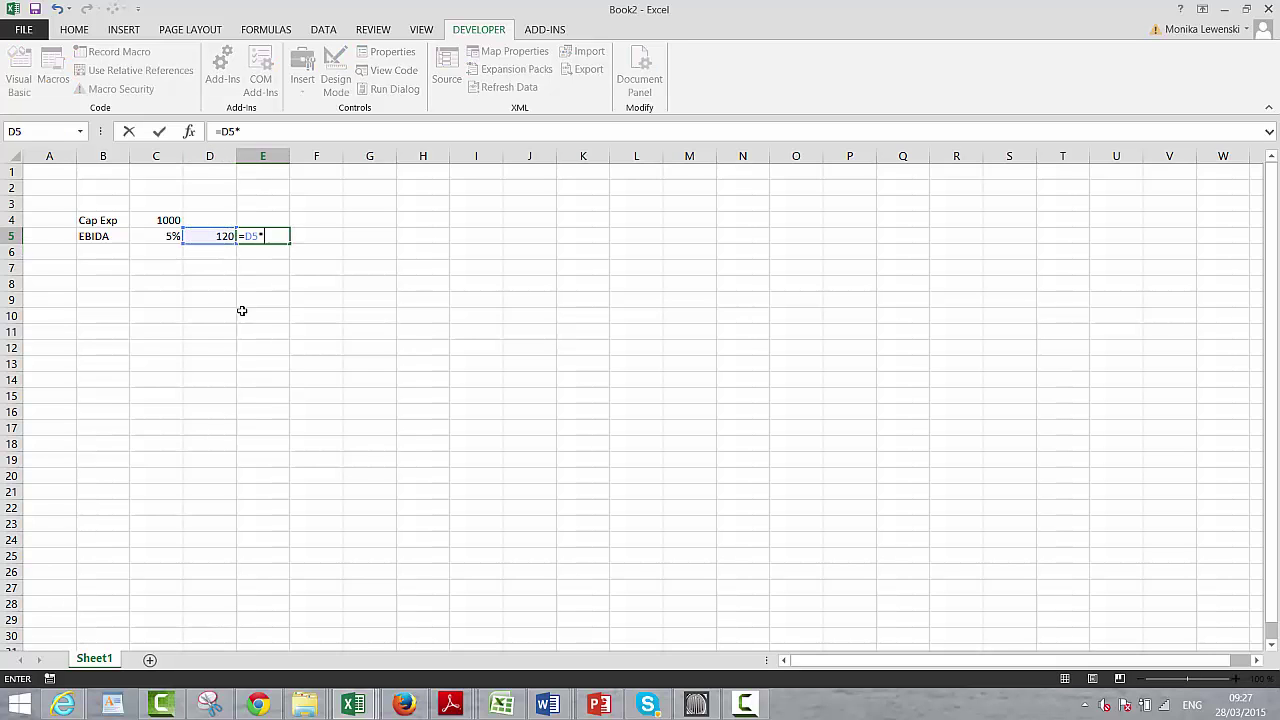
type("(1+")
key("Left")
key("Left")
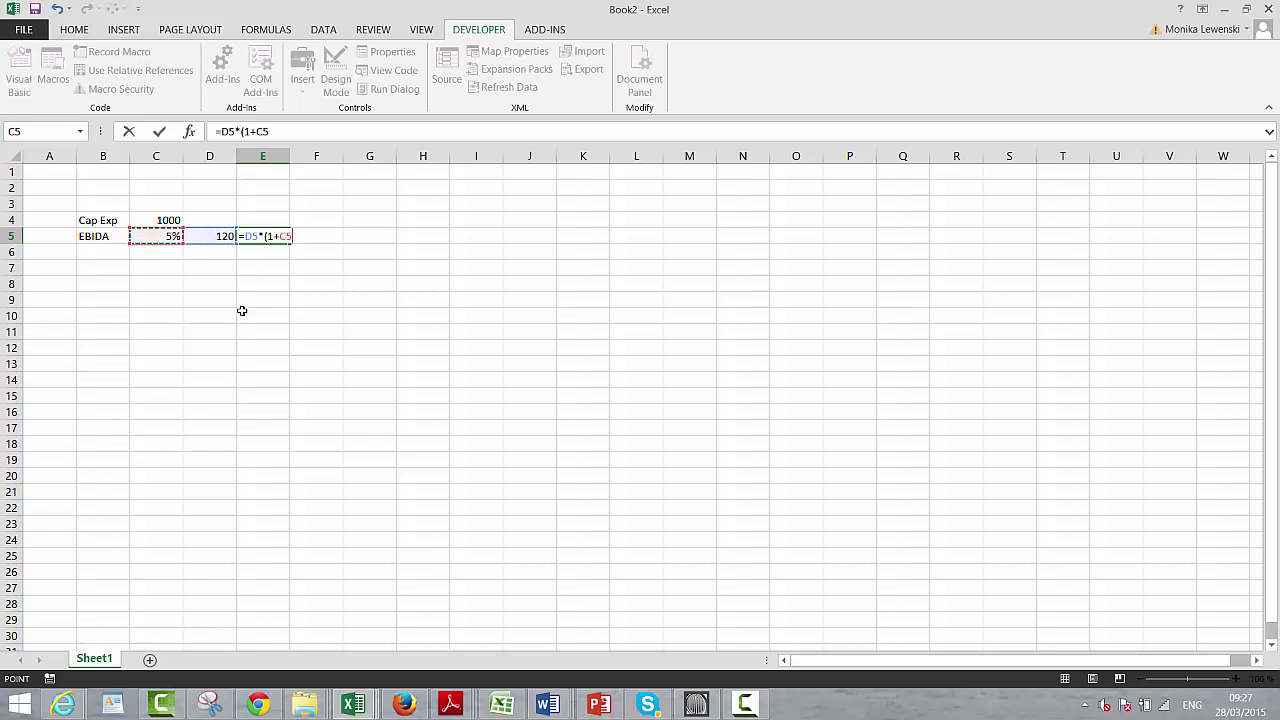
key("F4")
key("Return")
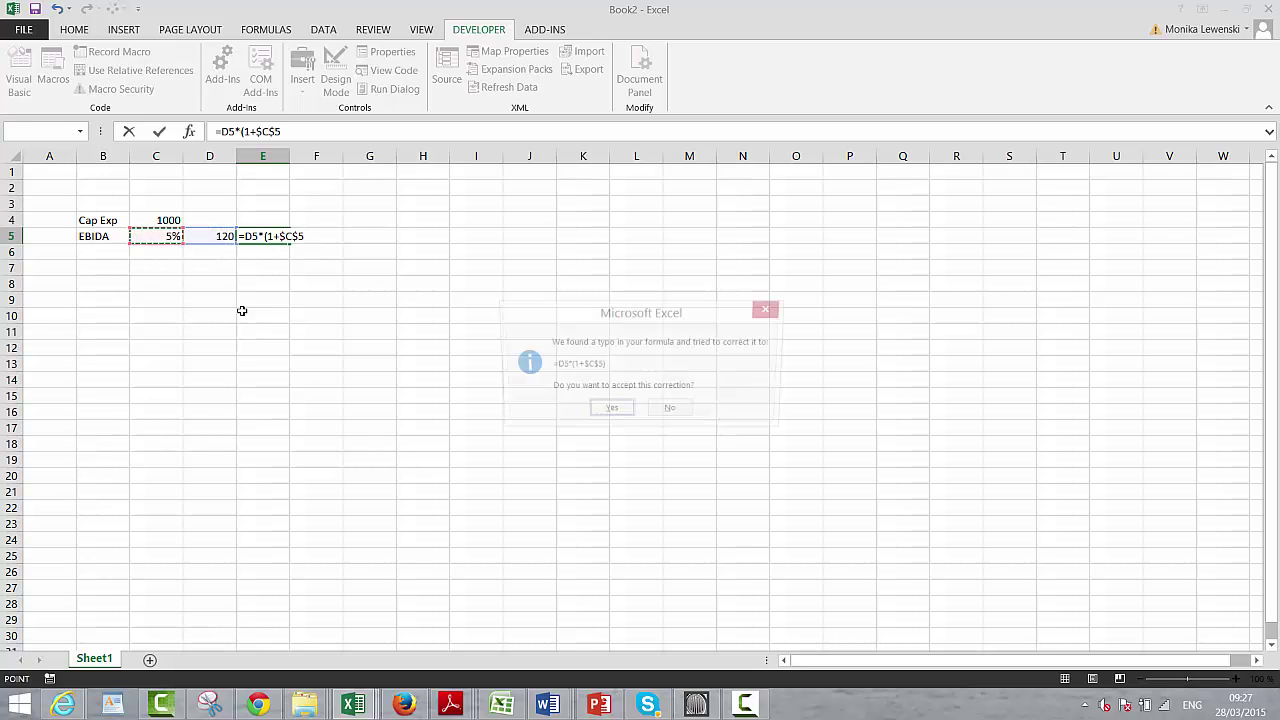
key("Return")
Step: Fill the EBIDA growth formula from E5 across to R5 and format the range with two decimals
key("Up")
key("shift+Right")
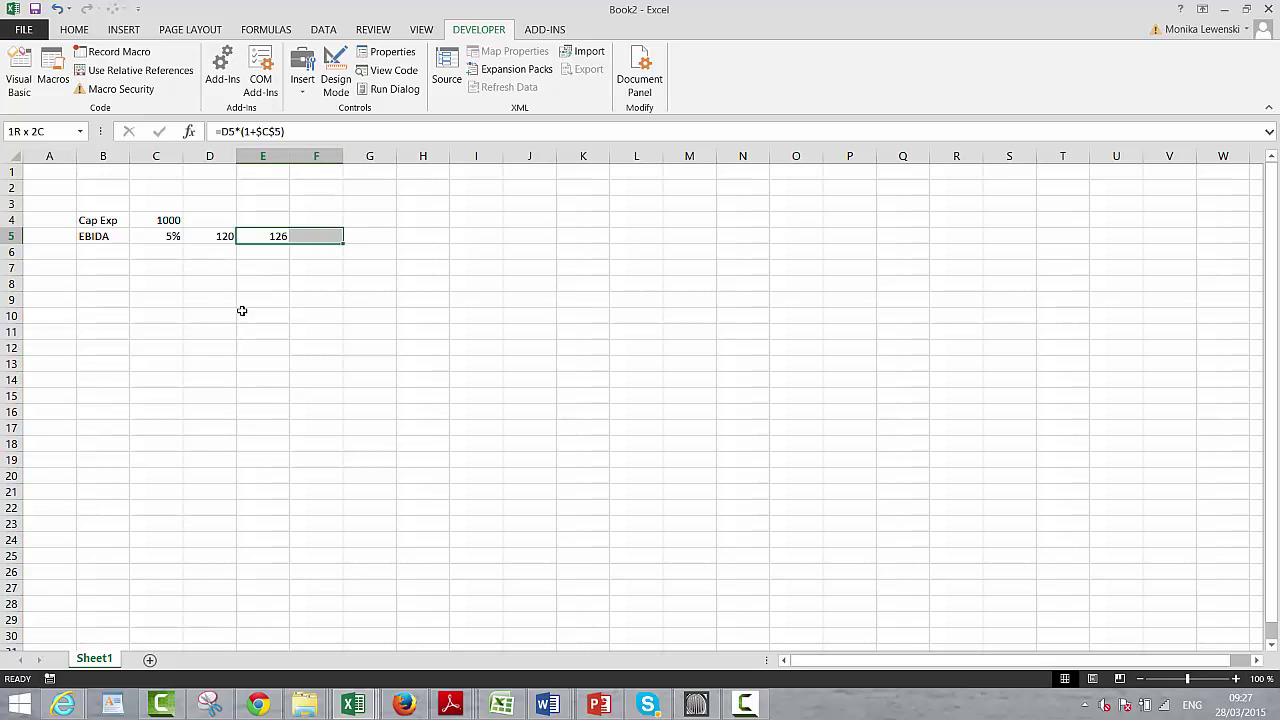
key("shift+Right")
key("shift+Right")
key("shift+Right")
key("shift+Right")
key("shift+Right")
key("shift+Right")
key("shift+Right")
key("shift+Right")
key("shift+Right")
key("shift+Right")
key("shift+Right")
key("shift+Right")
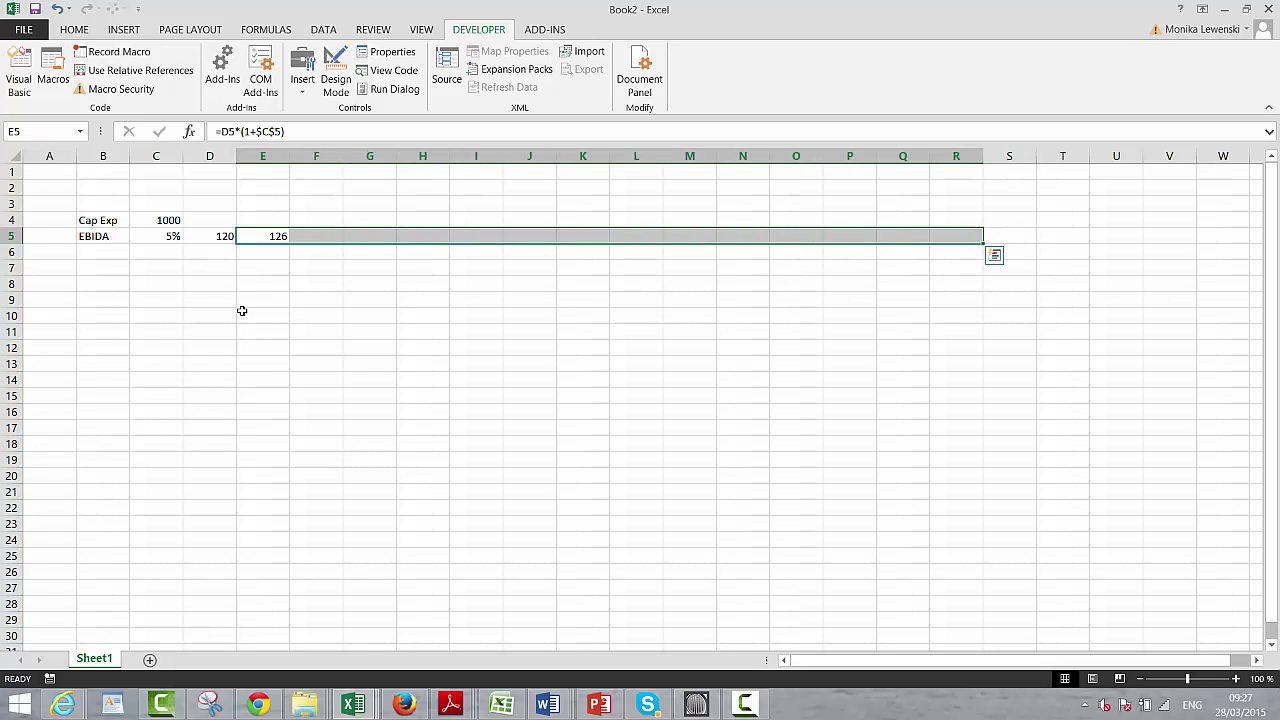
key("ctrl+r")
key("ctrl+shift+1")
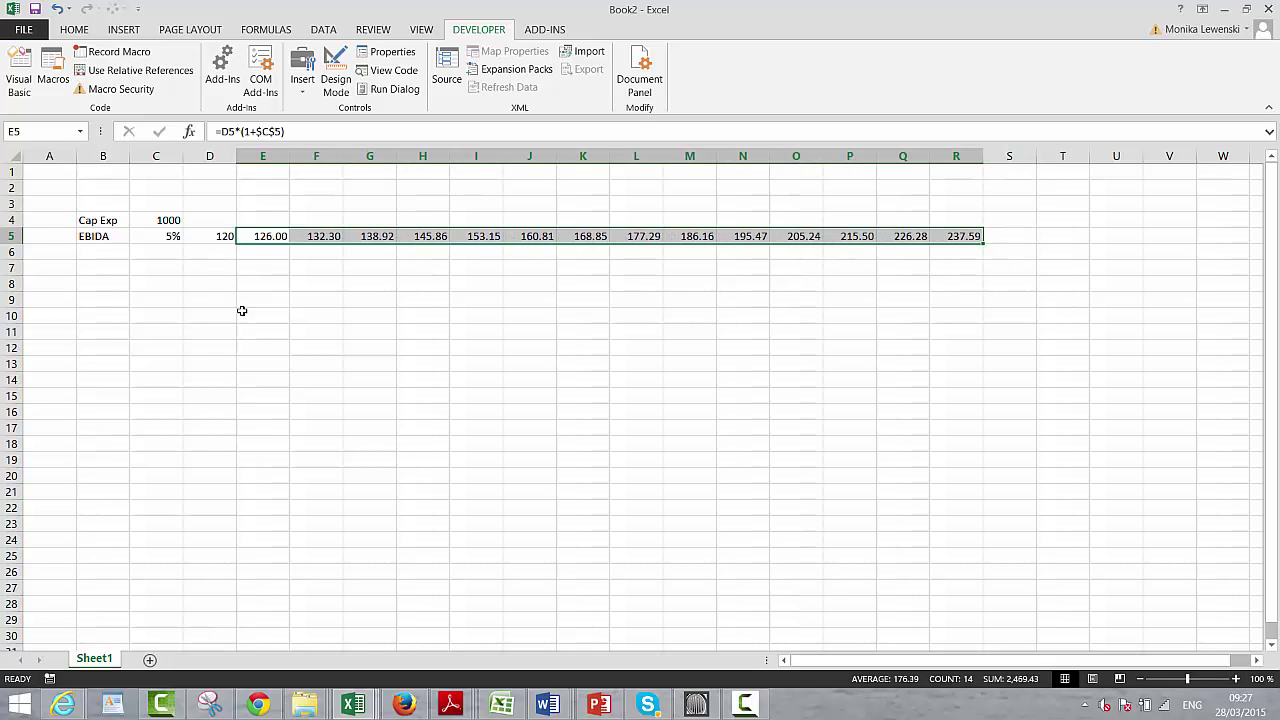
Step: Start the period row with 1 in cell D2 and the formula =D2+1 in cell E2
key("Up")
key("Up")
key("Up")
key("Down")
key("Up")
key("Left")
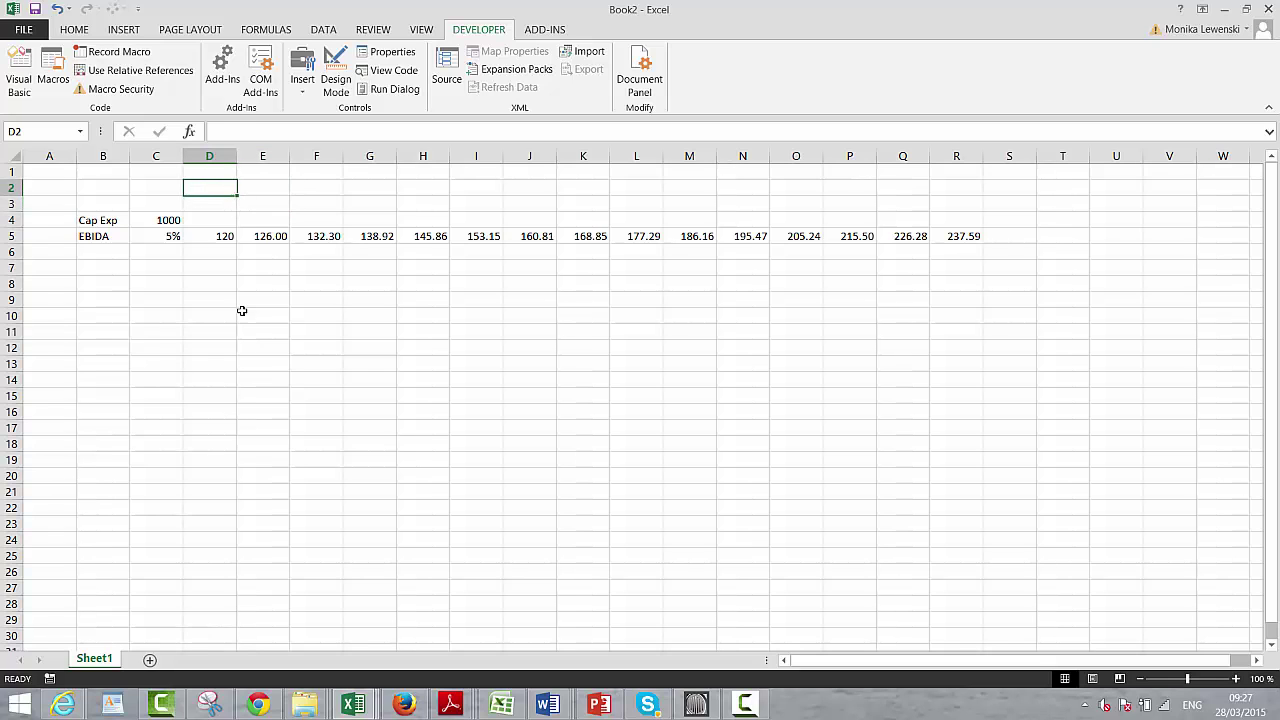
type("1")
key("Right")
type("=")
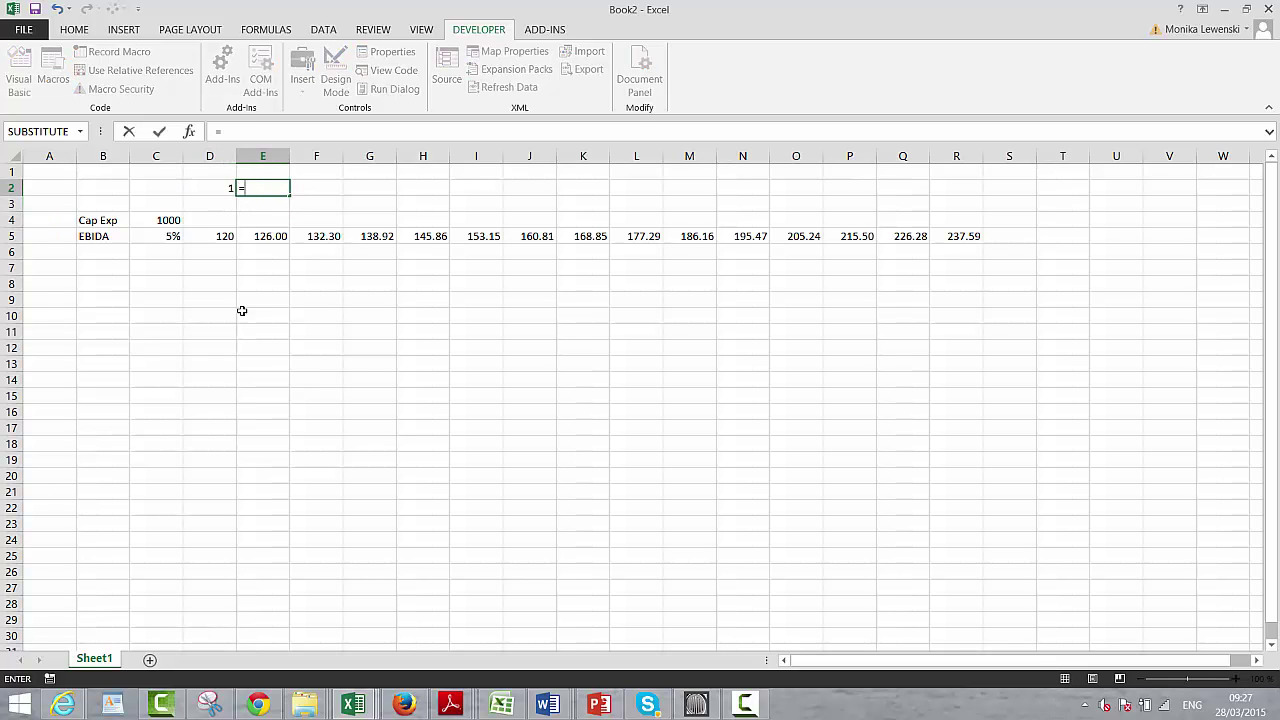
key("Left")
type("+")
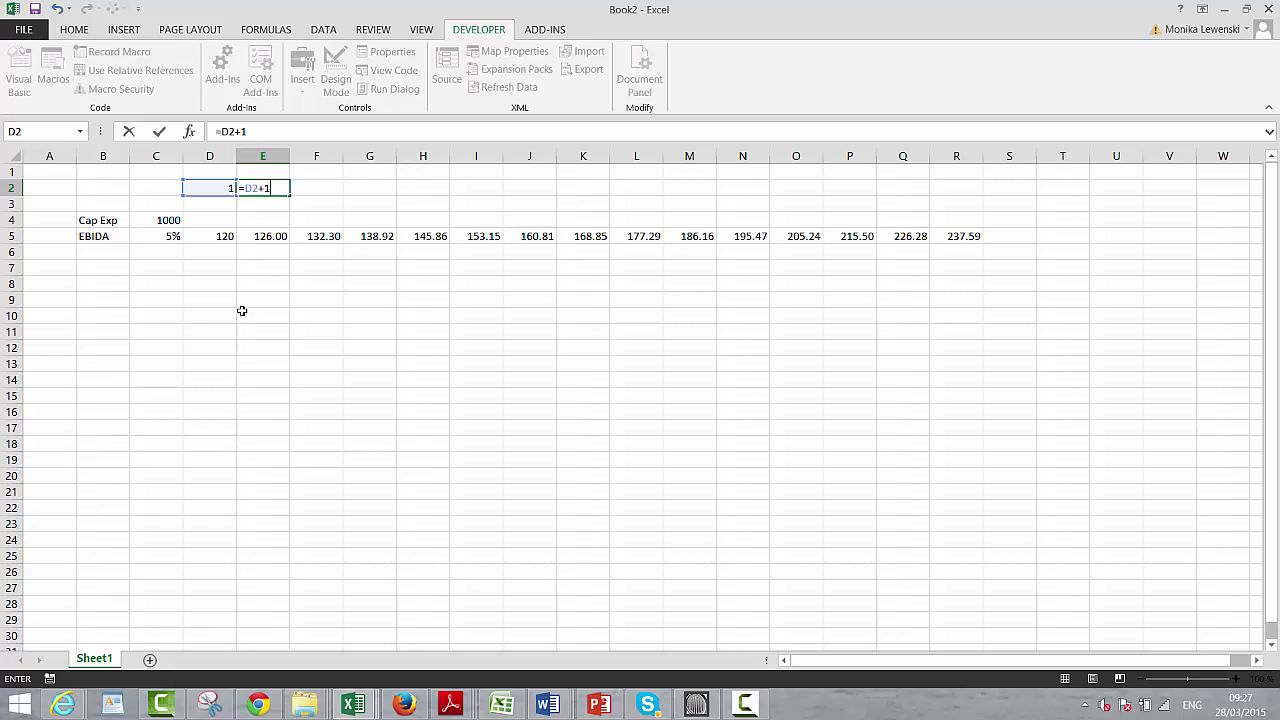
key("Return")
Step: Fill the period formula from E2 across to R2
key("Up")
key("shift+Right")
key("shift+Right")
key("shift+Right")
key("shift+Right")
key("shift+Right")
key("shift+Right")
key("shift+Right")
key("shift+Right")
key("shift+Right")
key("shift+Right")
key("shift+Right")
key("shift+Right")
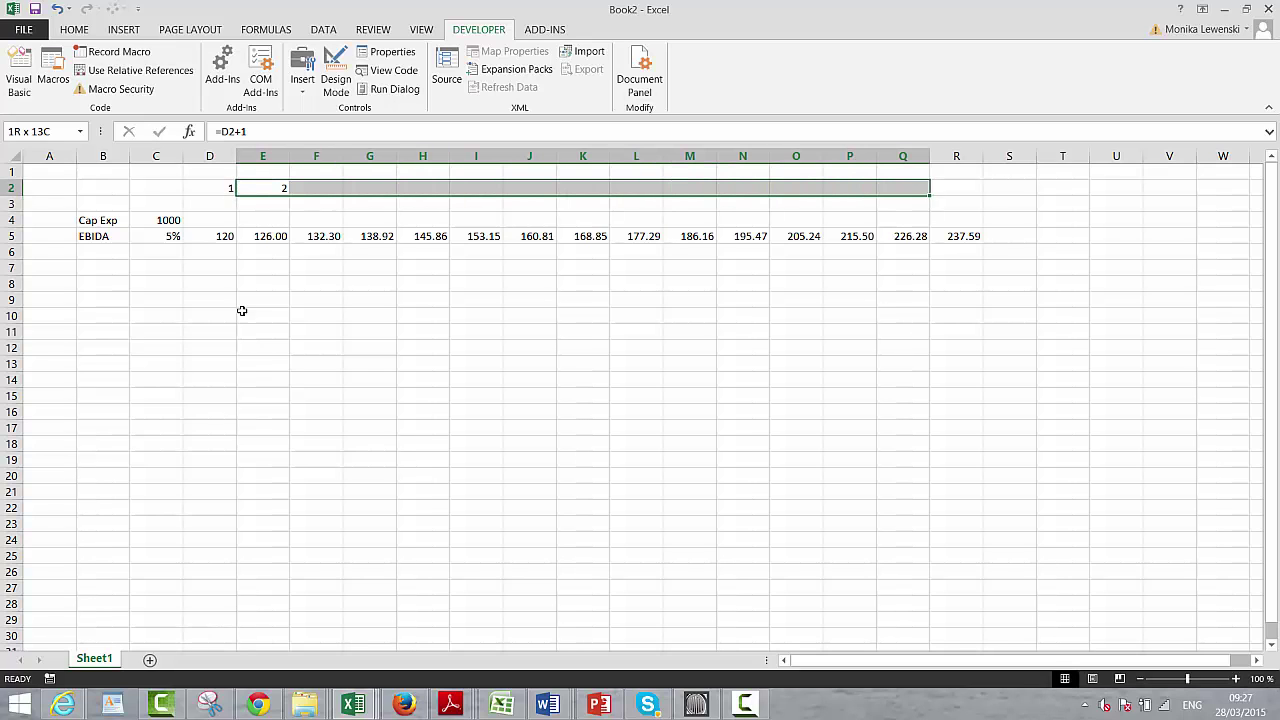
key("shift+Right")
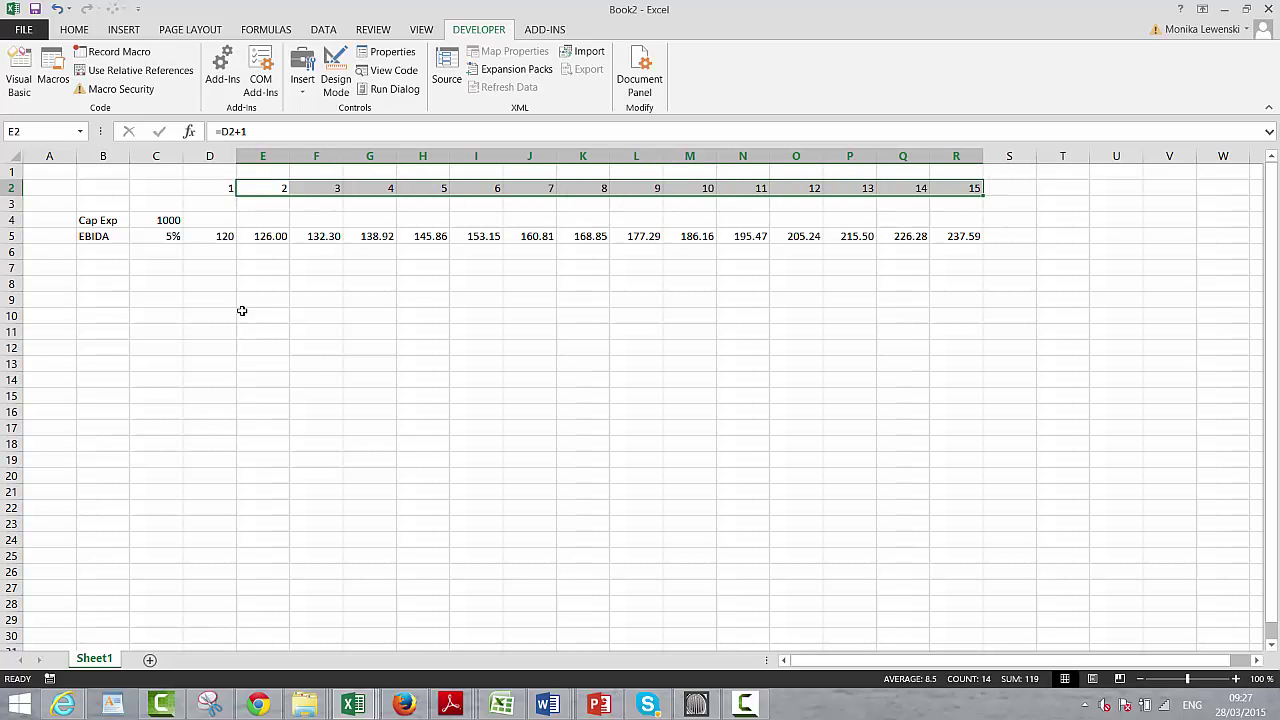
key("ctrl+r")
Step: Enter the label FCF in cell B7
key("Down")
key("Down")
key("Down")
key("Down")
key("Down")
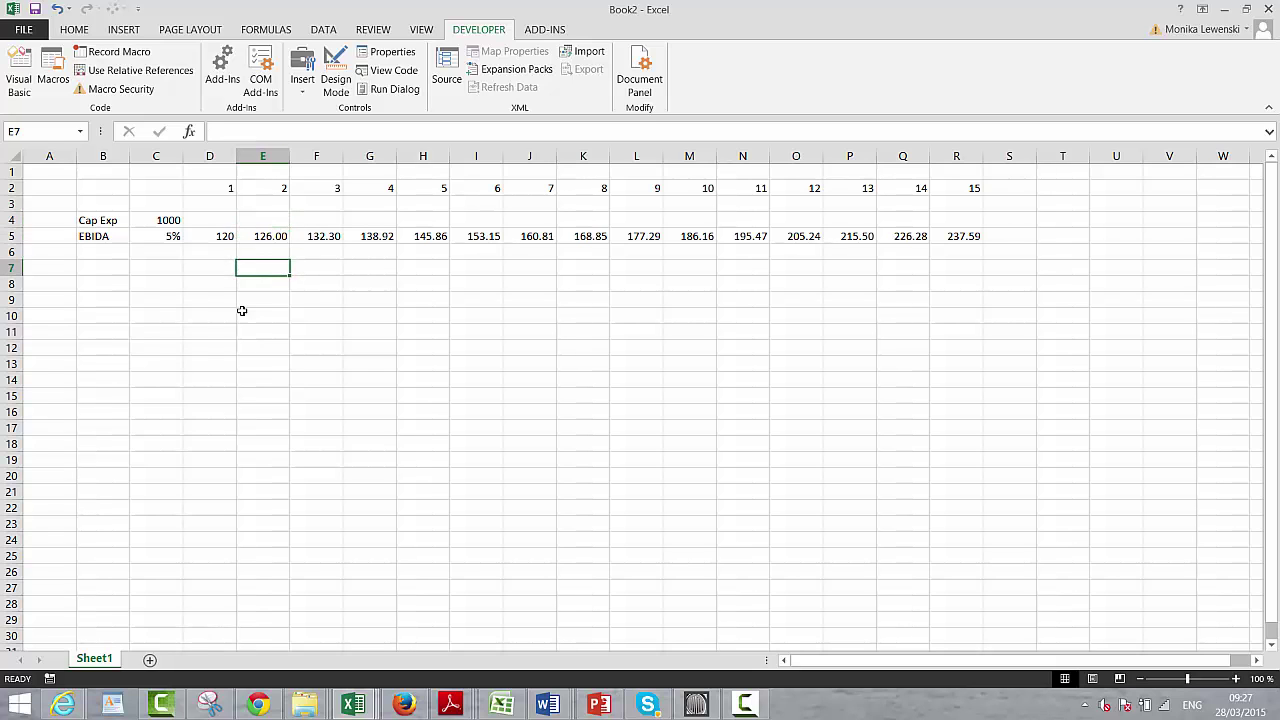
key("Left")
key("Left")
key("Left")
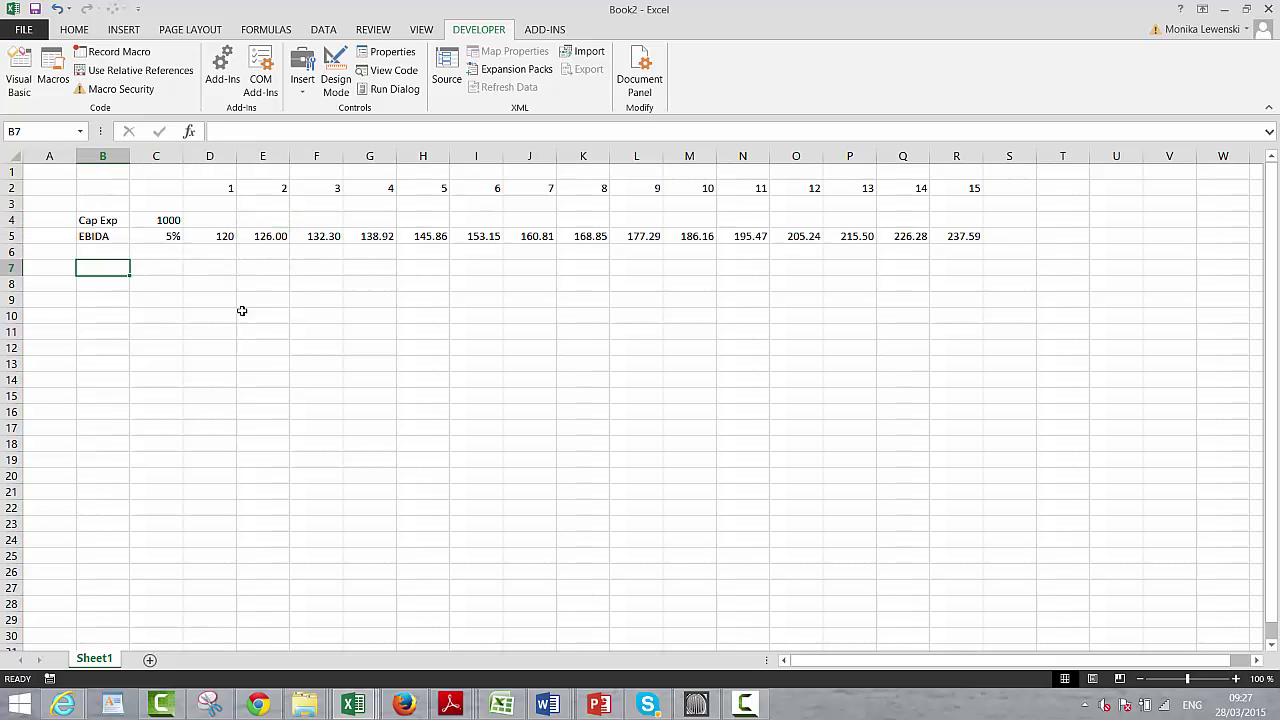
key("Up")
key("Up")
key("Up")
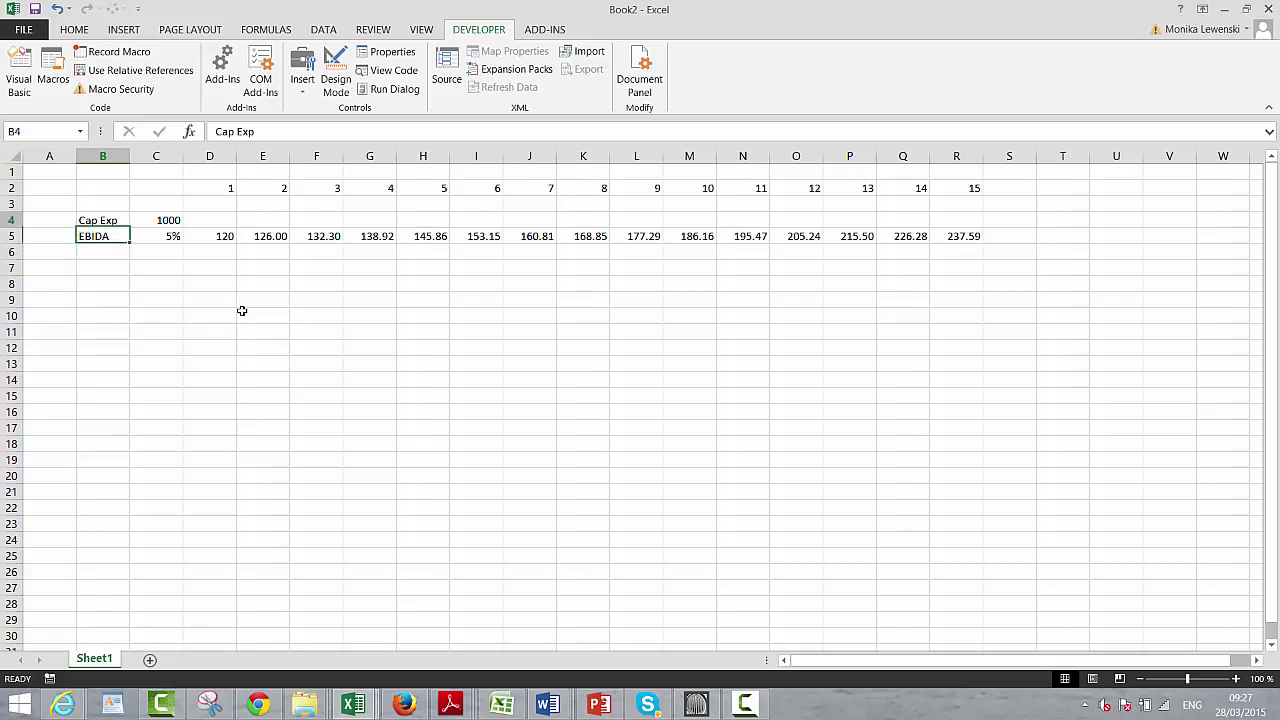
key("Down")
key("Down")
key("Down")
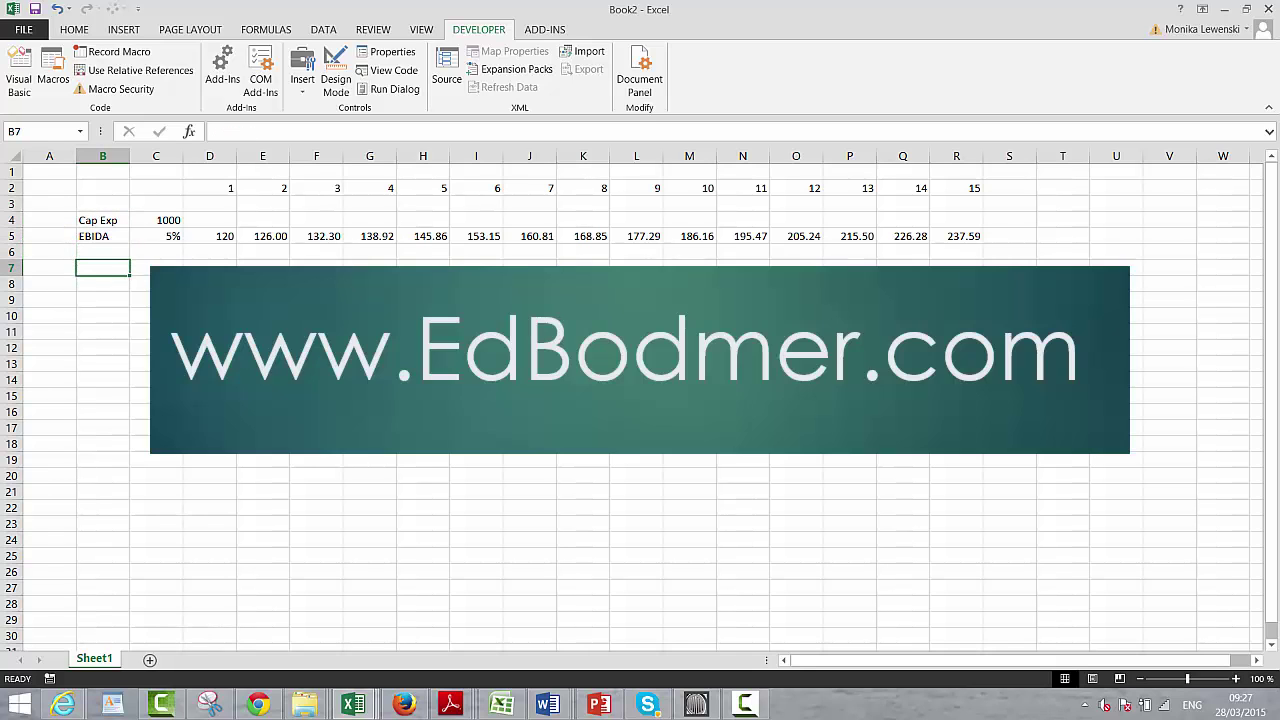
type("FC")
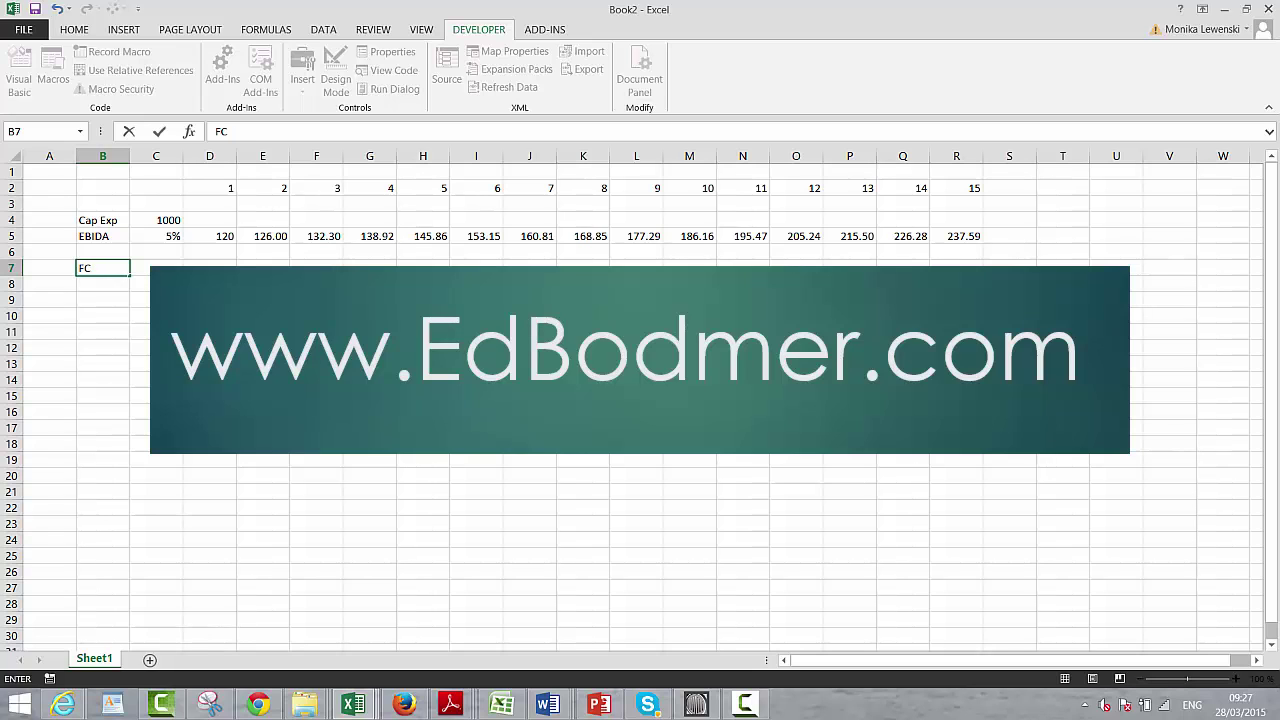
type("F")
key("Return")
Step: Enter the formula =-C4 in cell C7 to bring the Cap Exp in as a negative cash flow
key("Up")
key("Right")
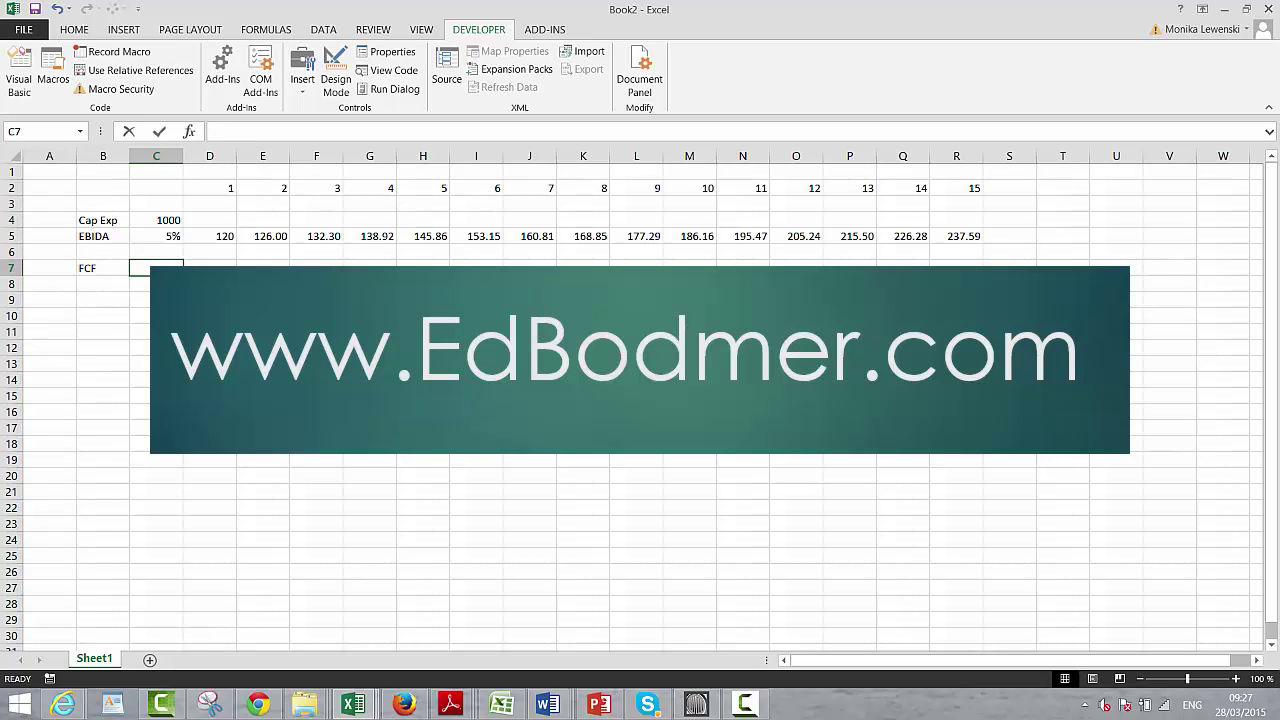
type("=-")
key("Up")
key("Up")
key("Up")
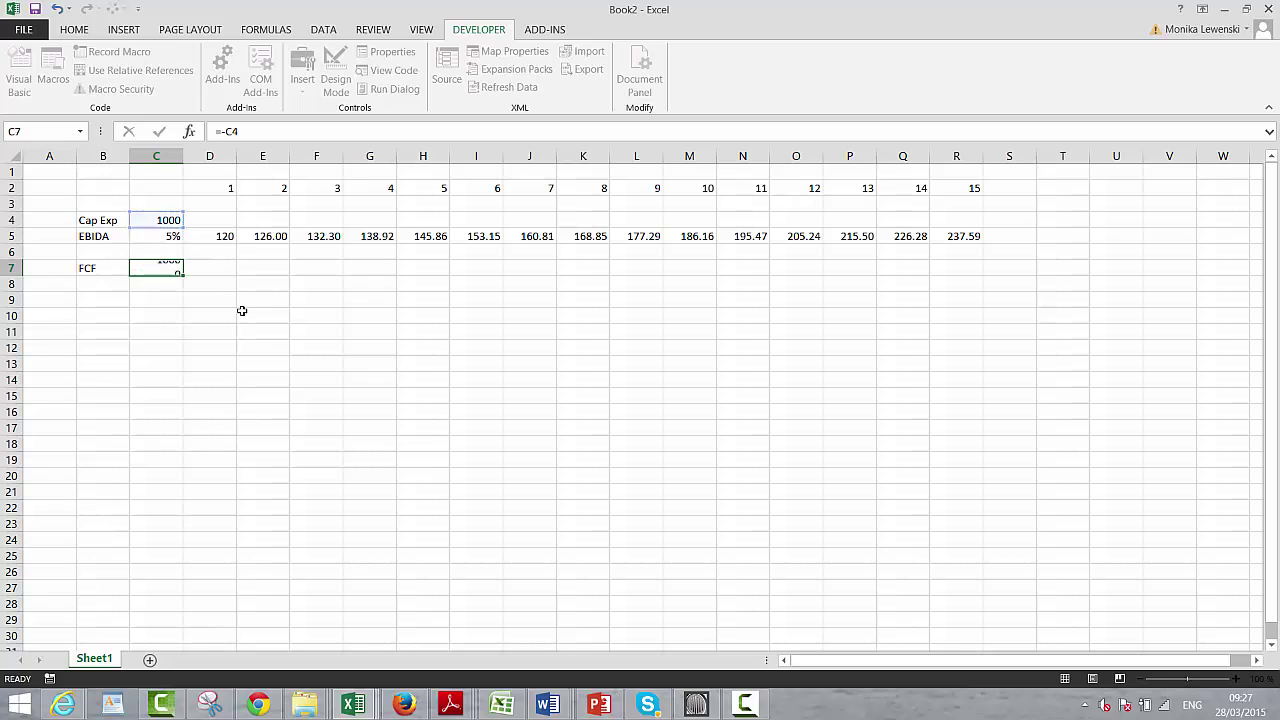
key("Right")
Step: Link cell D7 to EBIDA with the formula =D5 and fill it across to R7
type("=")
key("Up")
key("Up")
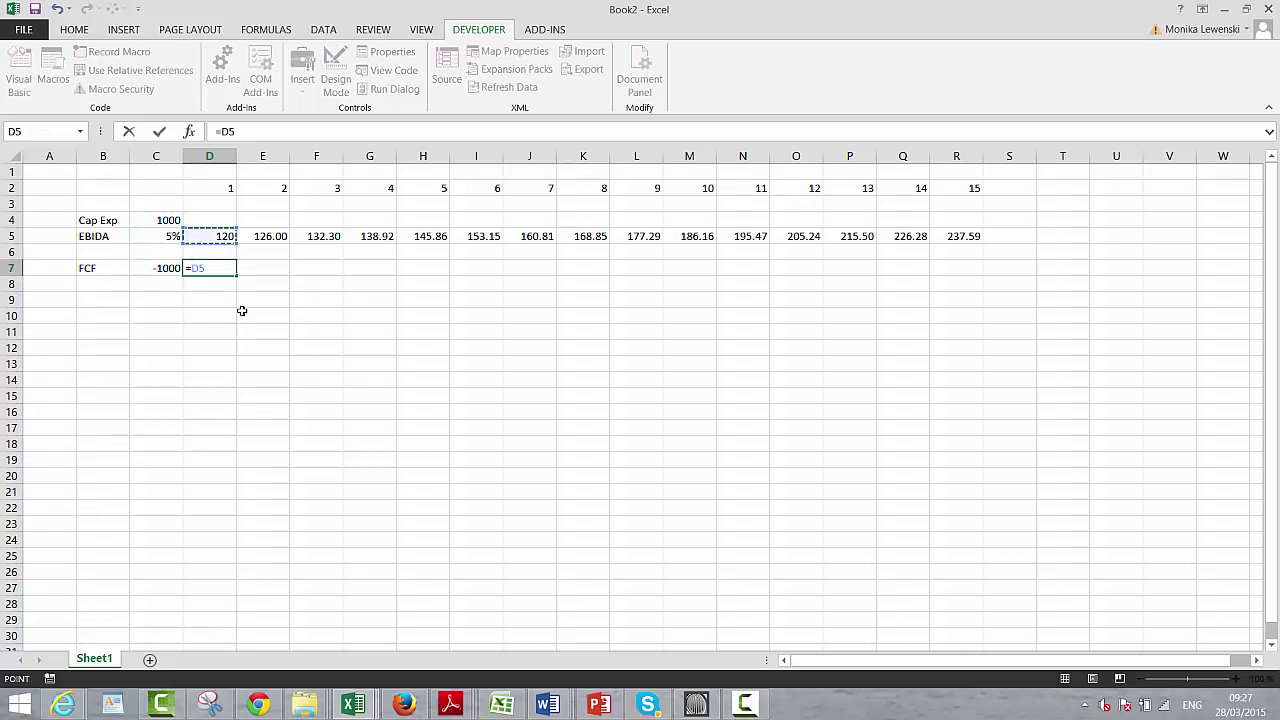
key("Return")
key("Up")
key("shift+Right")
key("shift+Right")
key("shift+Right")
key("shift+Right")
key("shift+Right")
key("shift+Right")
key("shift+Right")
key("shift+Right")
key("shift+Right")
key("shift+Right")
key("shift+Right")
key("shift+Right")
key("shift+Right")
key("shift+Right")
key("ctrl+r")
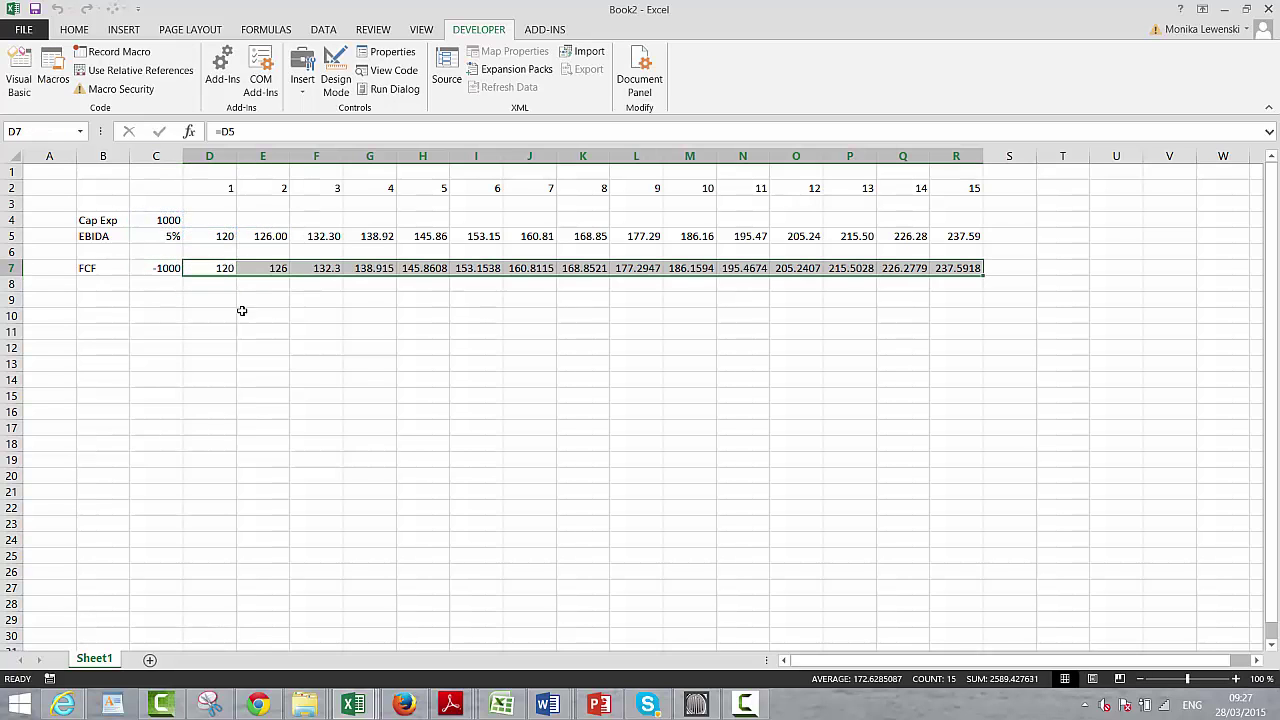
Step: Format the FCF values in D7:R7 as numbers with two decimals
key("Down")
key("Up")
key("shift+Right")
key("shift+Right")
key("shift+Right")
key("shift+Right")
key("shift+Right")
key("shift+Right")
key("shift+Right")
key("shift+Right")
key("shift+Right")
key("shift+Right")
key("shift+Right")
key("shift+Right")
key("shift+Right")
key("shift+Right")
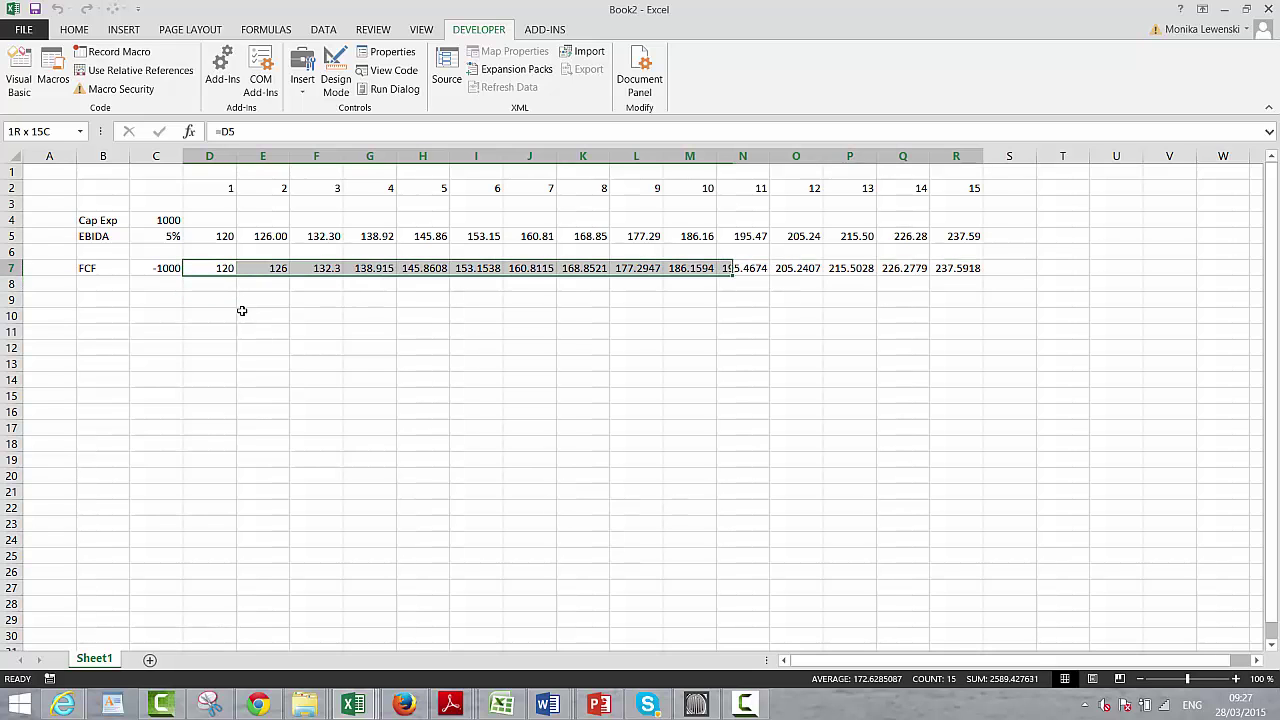
key("ctrl+shift+1")
Step: Enter the label IRR in cell B9
key("Down")
key("Down")
key("Left")
key("Left")
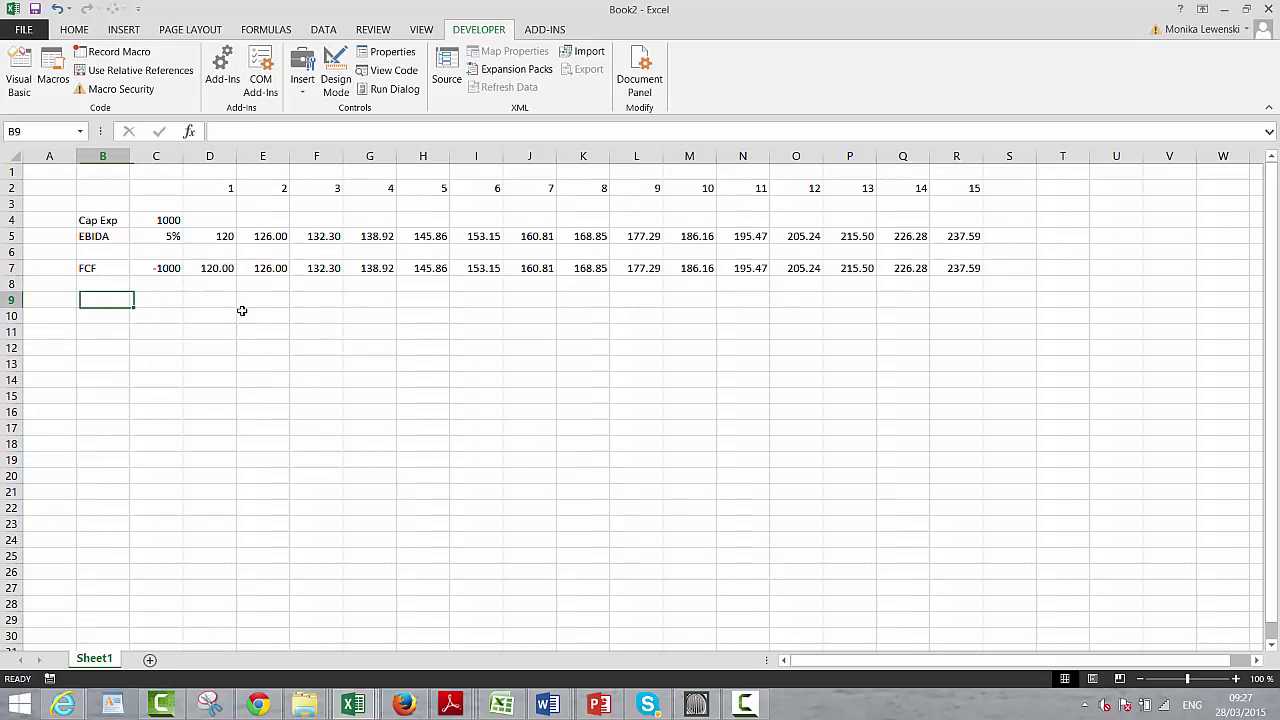
type("IRR")
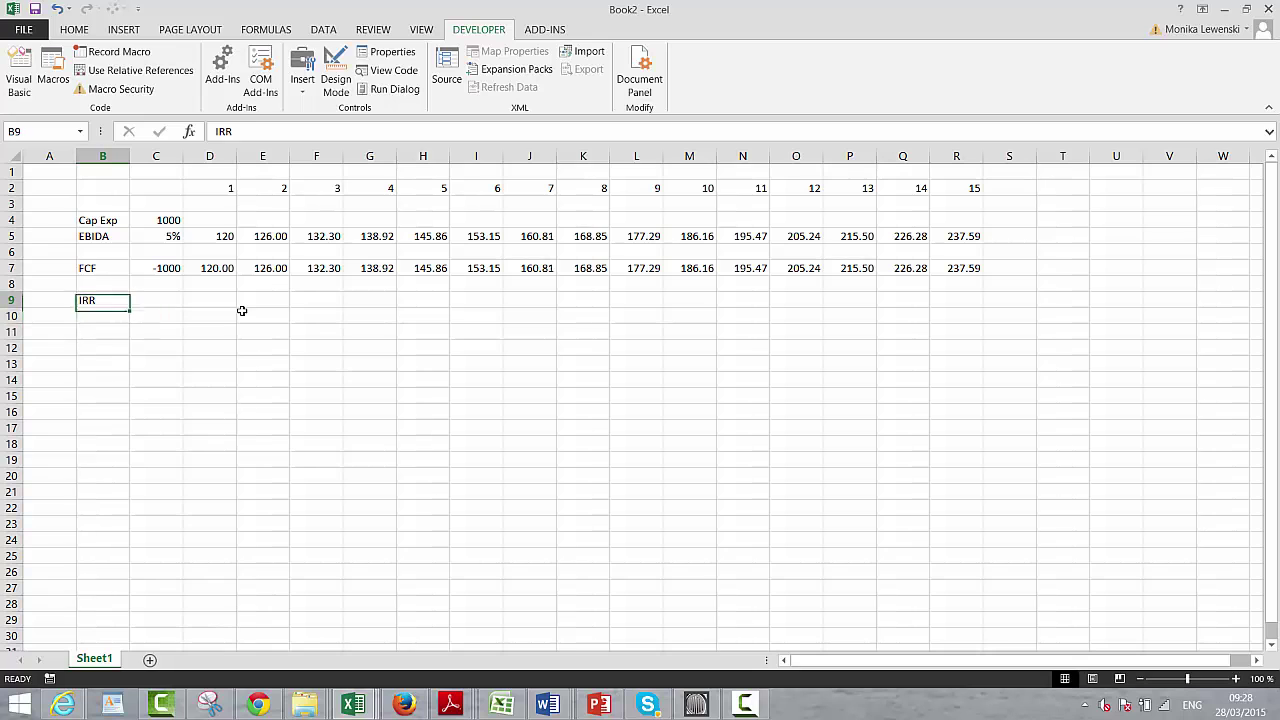
key("Right")
Step: Calculate the internal rate of return of the FCF row in cell C9 with =IRR(7:7)
type("=irr")
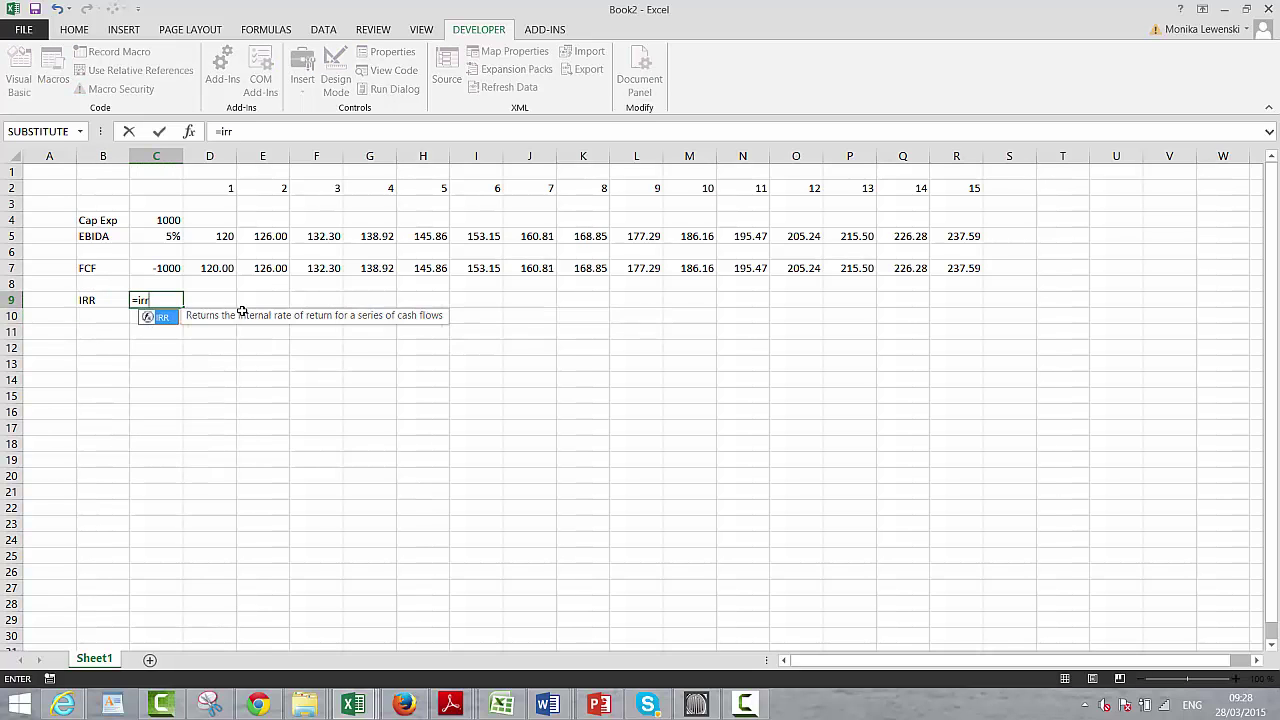
type("(")
left_click(8, 268)
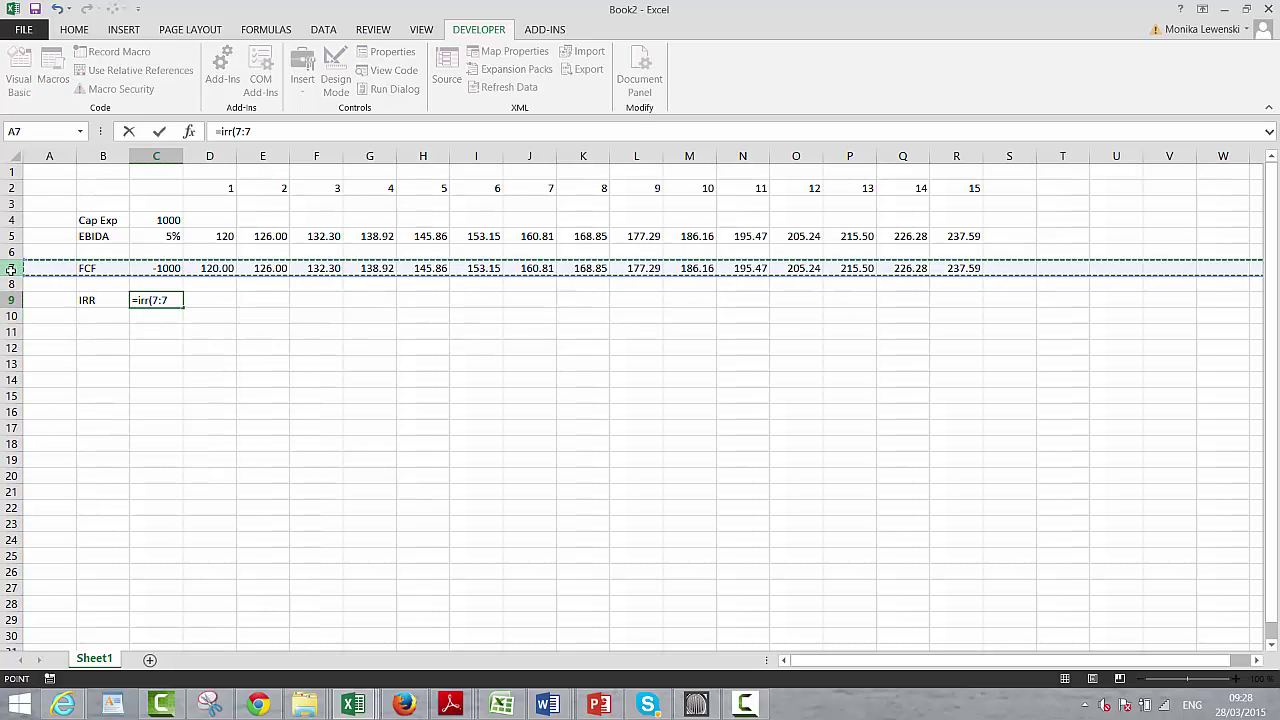
key("Return")
Step: Test the IRR's response by setting the first EBIDA value in D5 to 100 and to 70
key("Up")
key("Up")
key("Up")
key("Up")
key("Up")
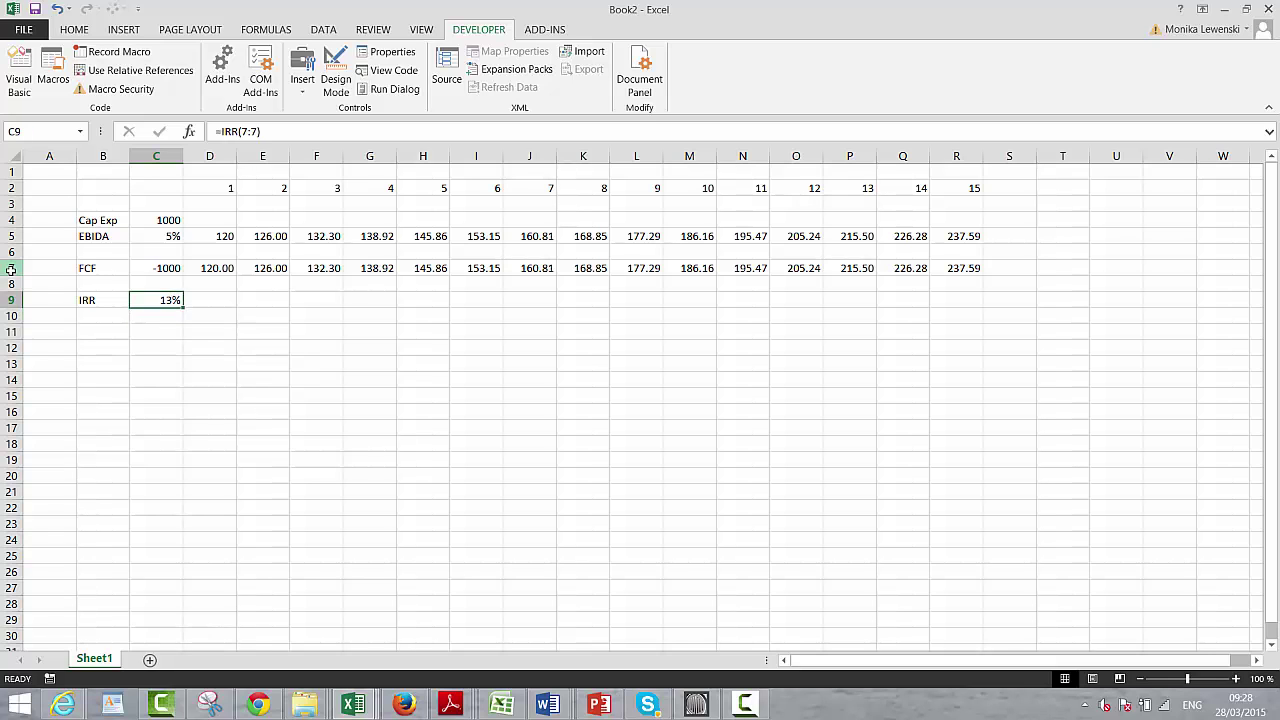
key("Right")
type("100")
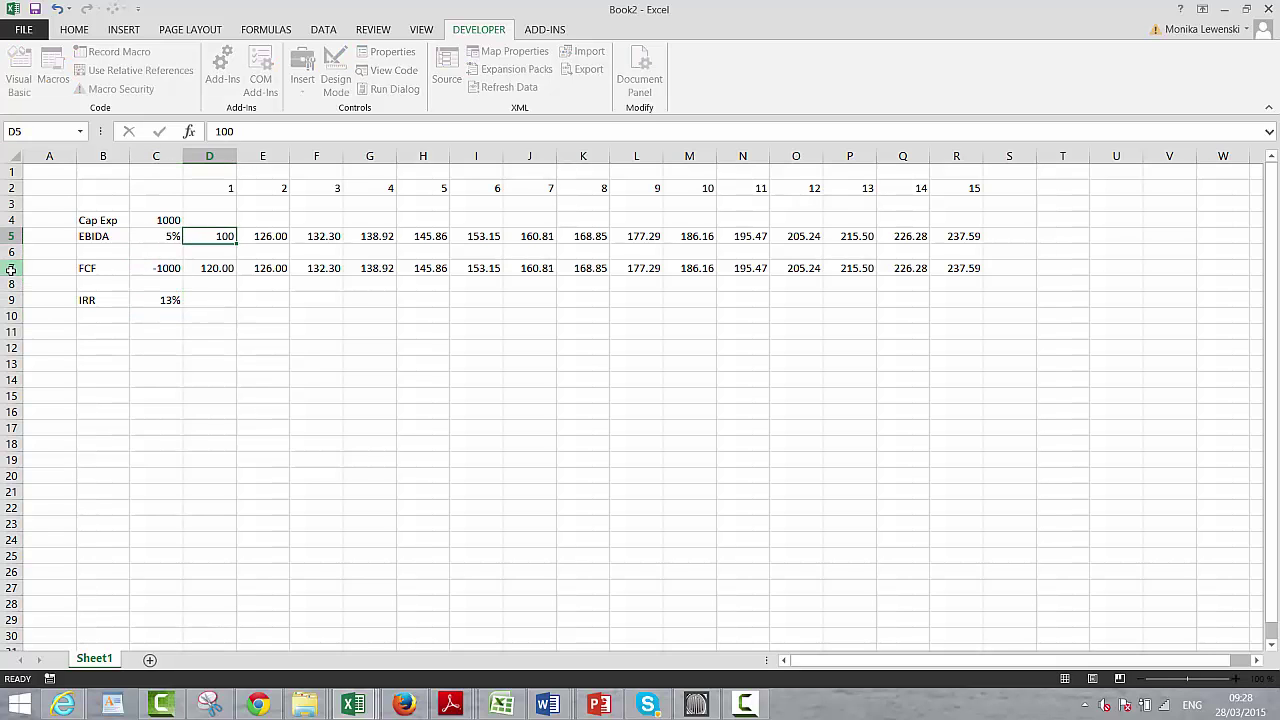
key("Return")
key("Up")
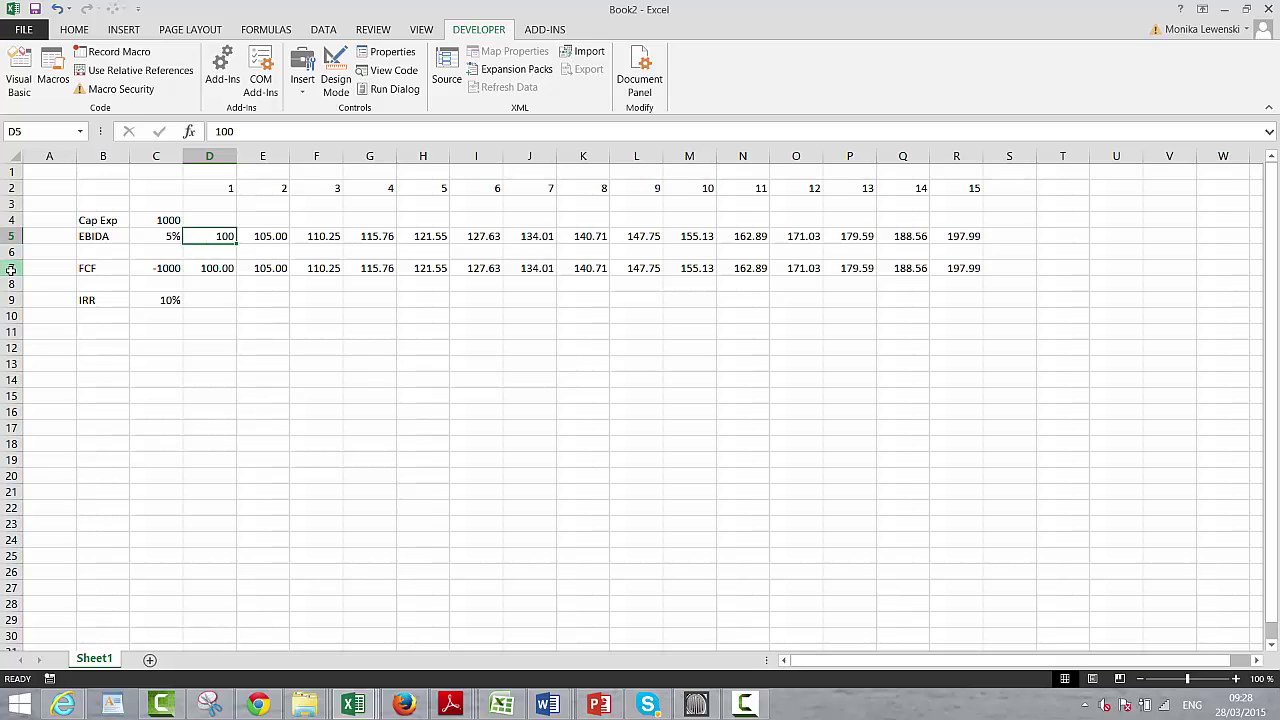
type("70")
key("Return")
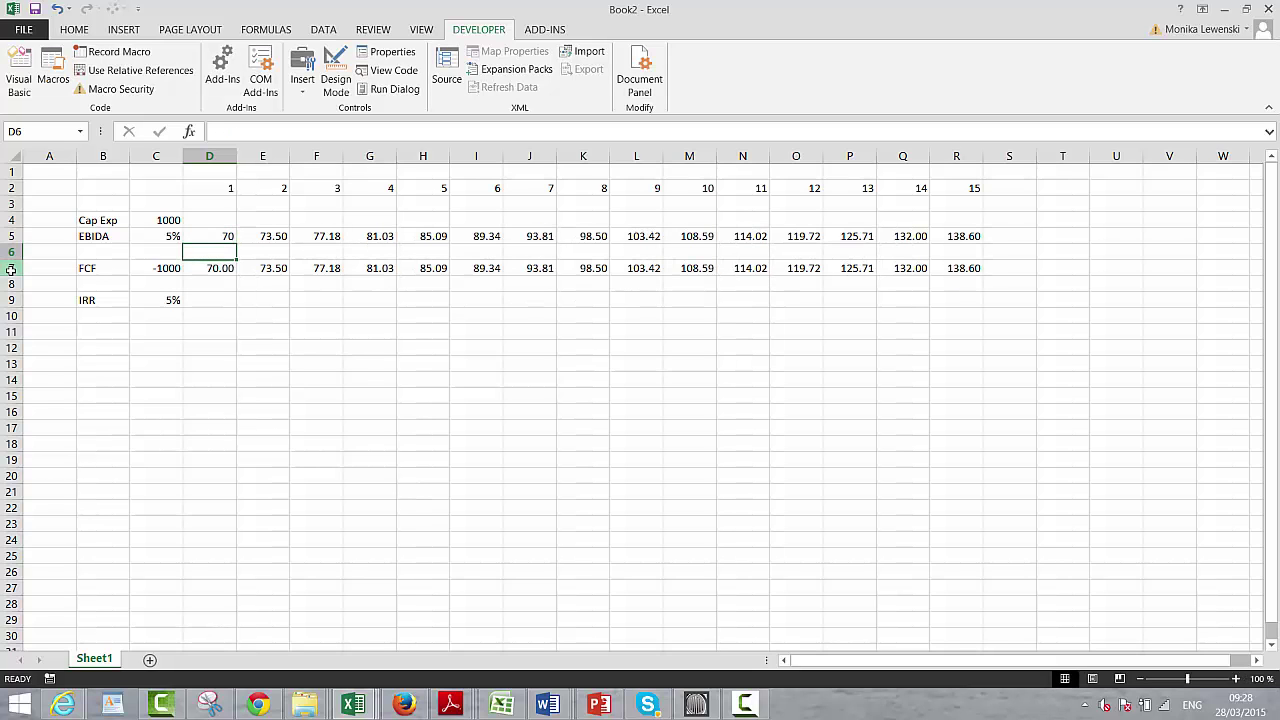
Step: Set the first EBIDA value in cell D5 to 90
key("Up")
type("90")
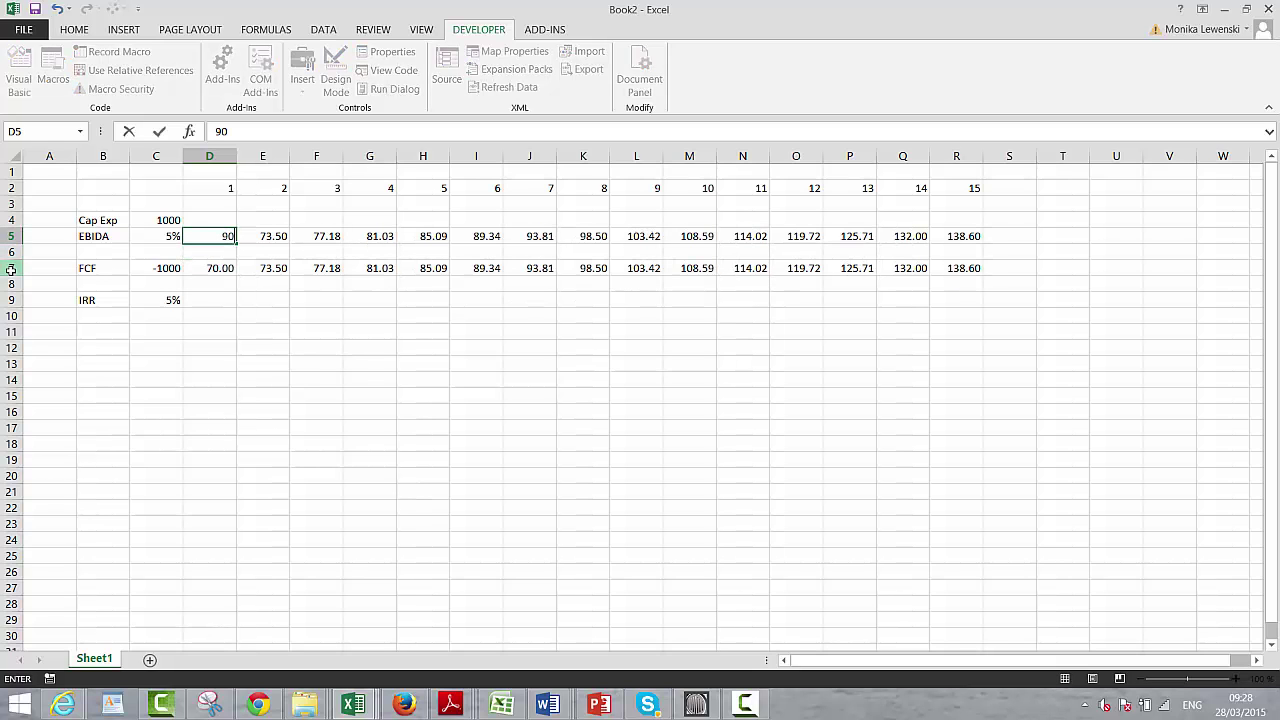
key("Return")
Step: Enter the label DSCR in cell B11
key("Down")
key("Down")
key("Down")
key("Down")
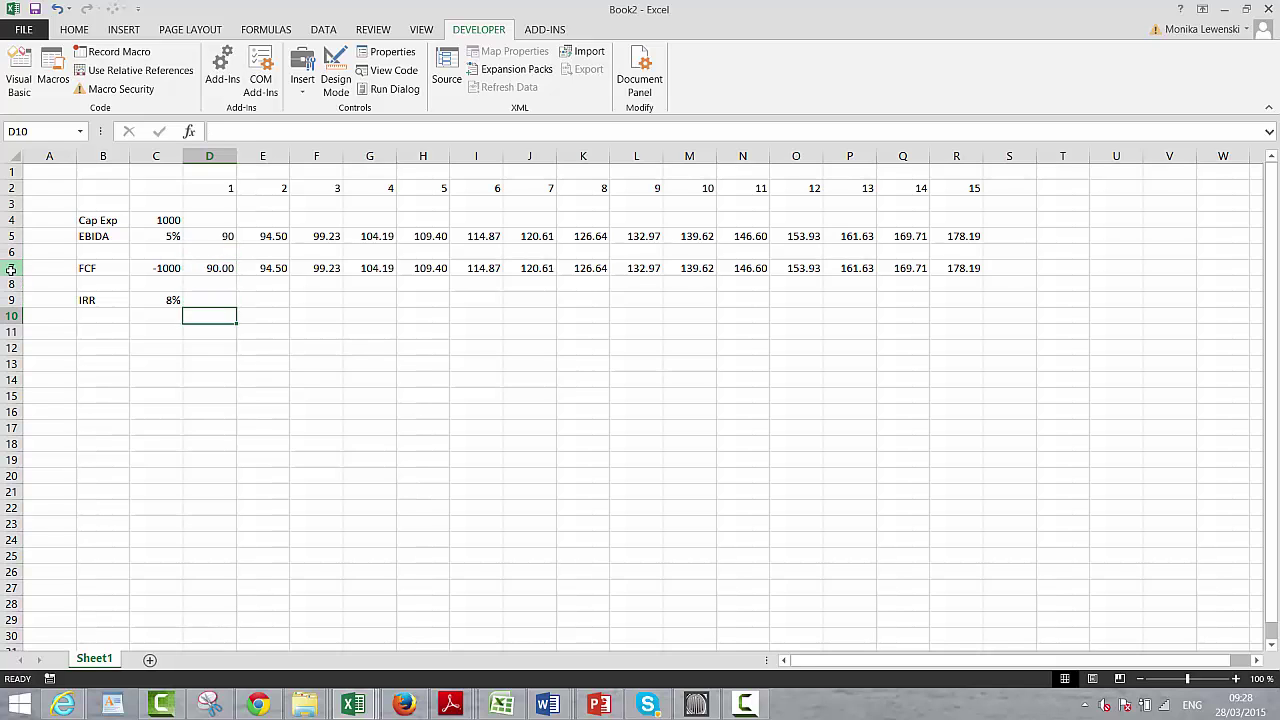
key("Left")
key("Left")
key("Down")
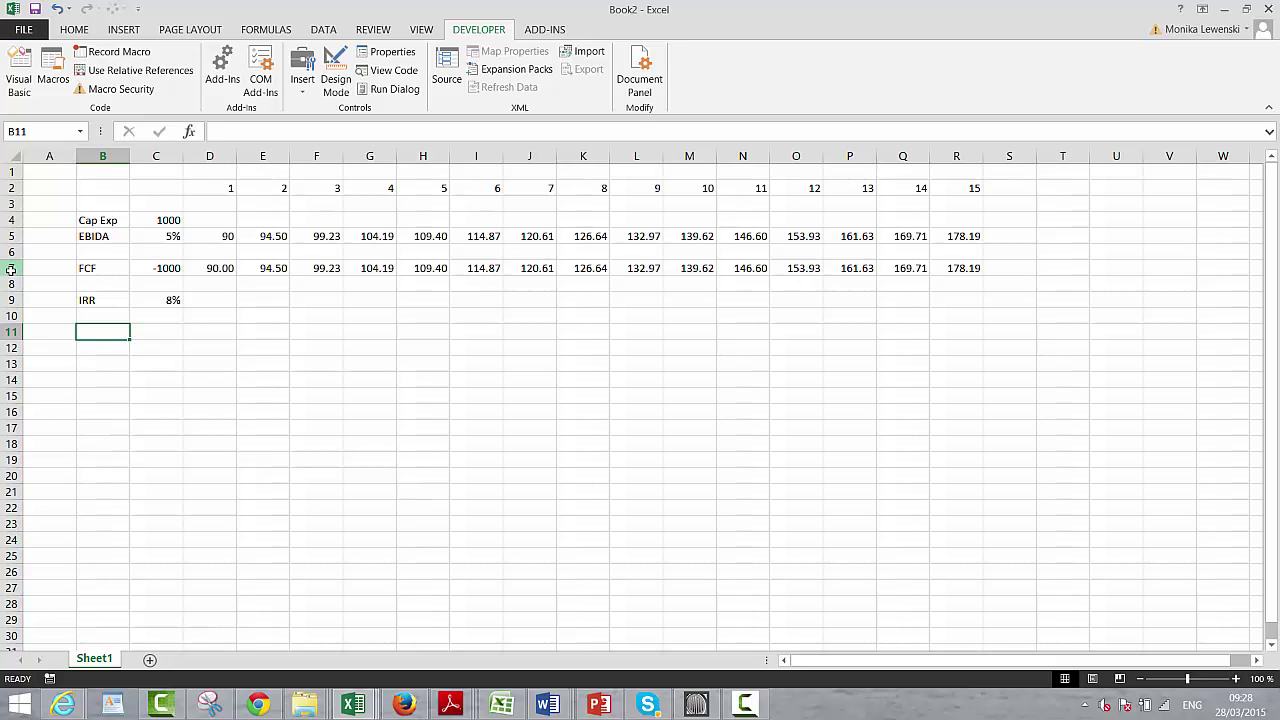
key("Down")
key("Up")
key("Down")
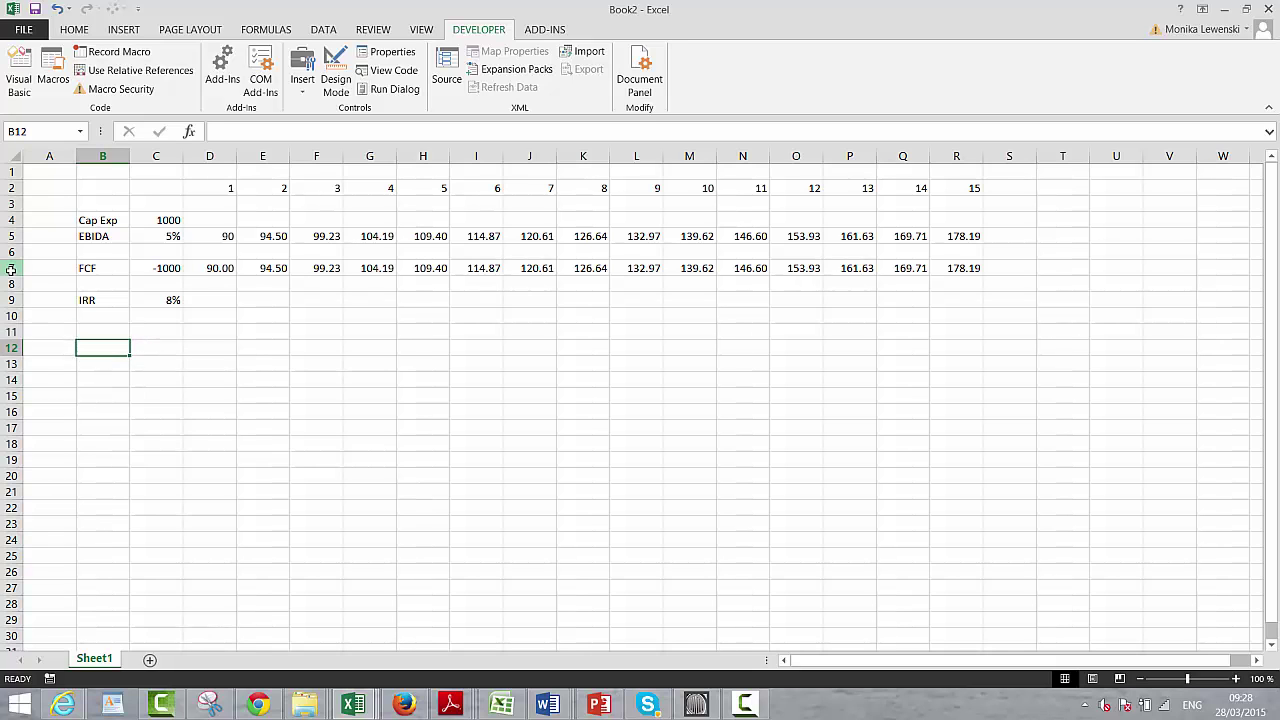
key("Up")
key("Down")
key("Up")
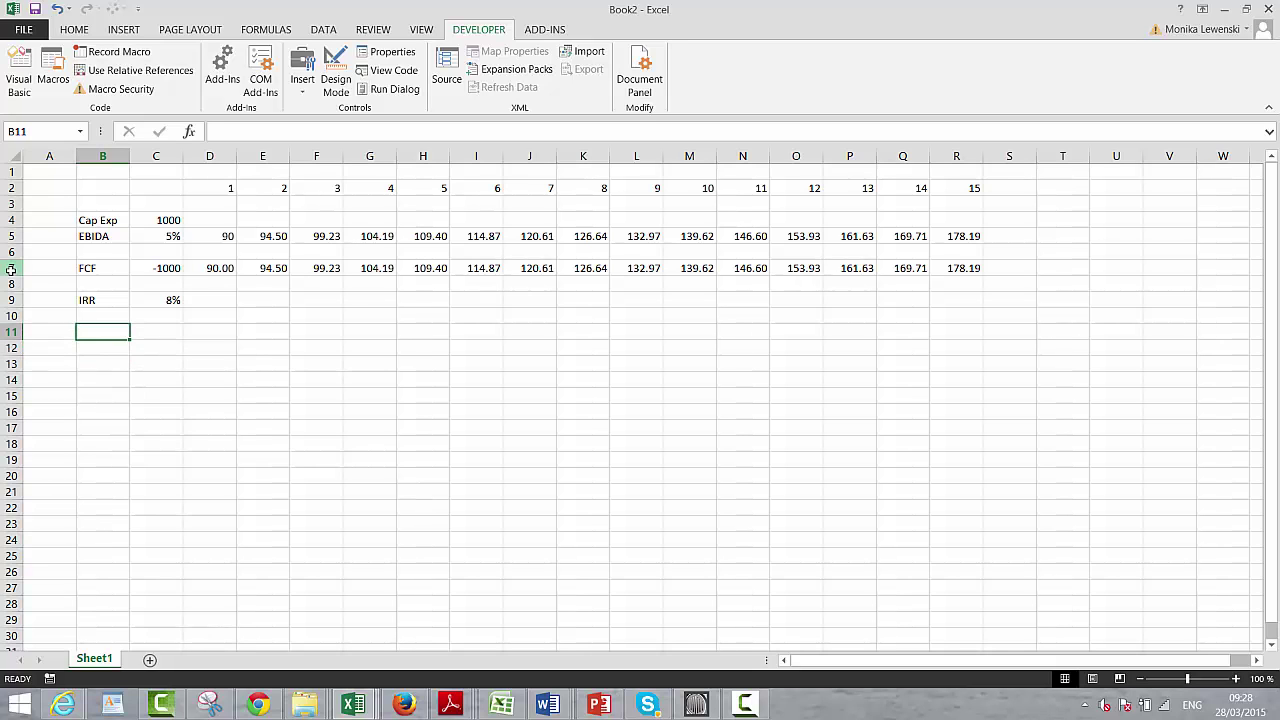
type("DSCR")
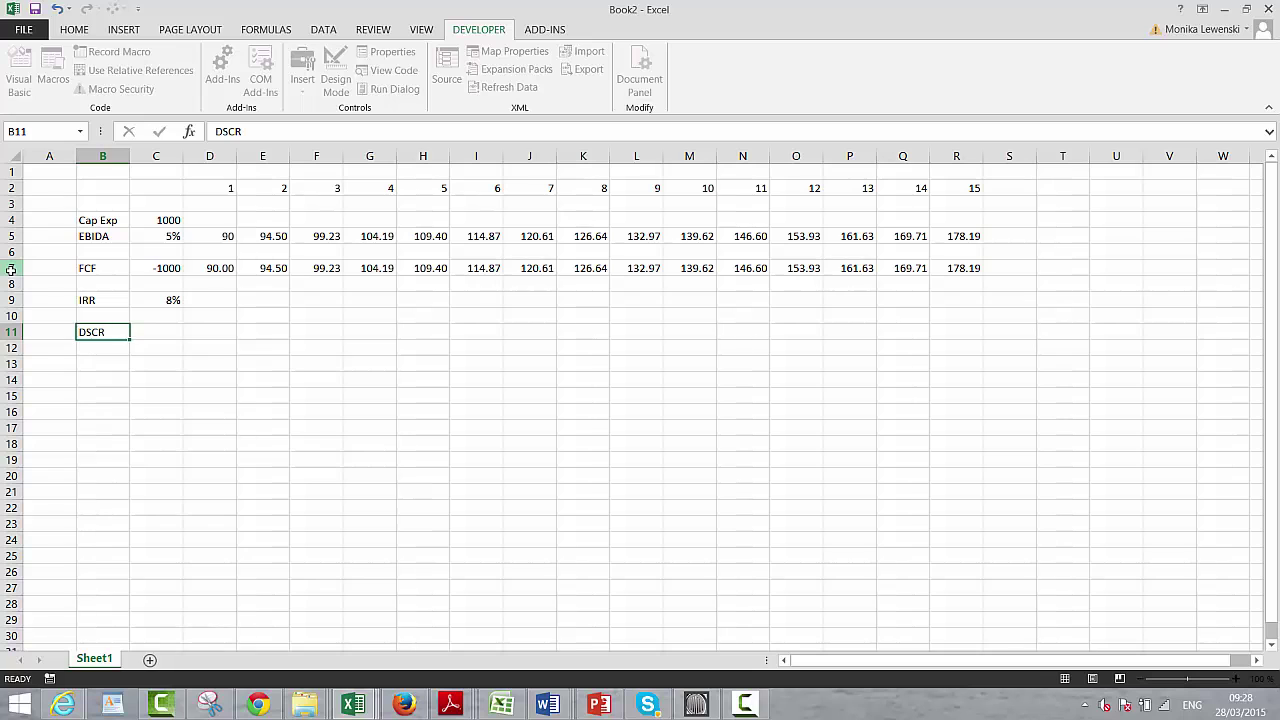
key("Return")
Step: Enter 1.4 as the DSCR value in cell C11
key("Up")
key("Right")
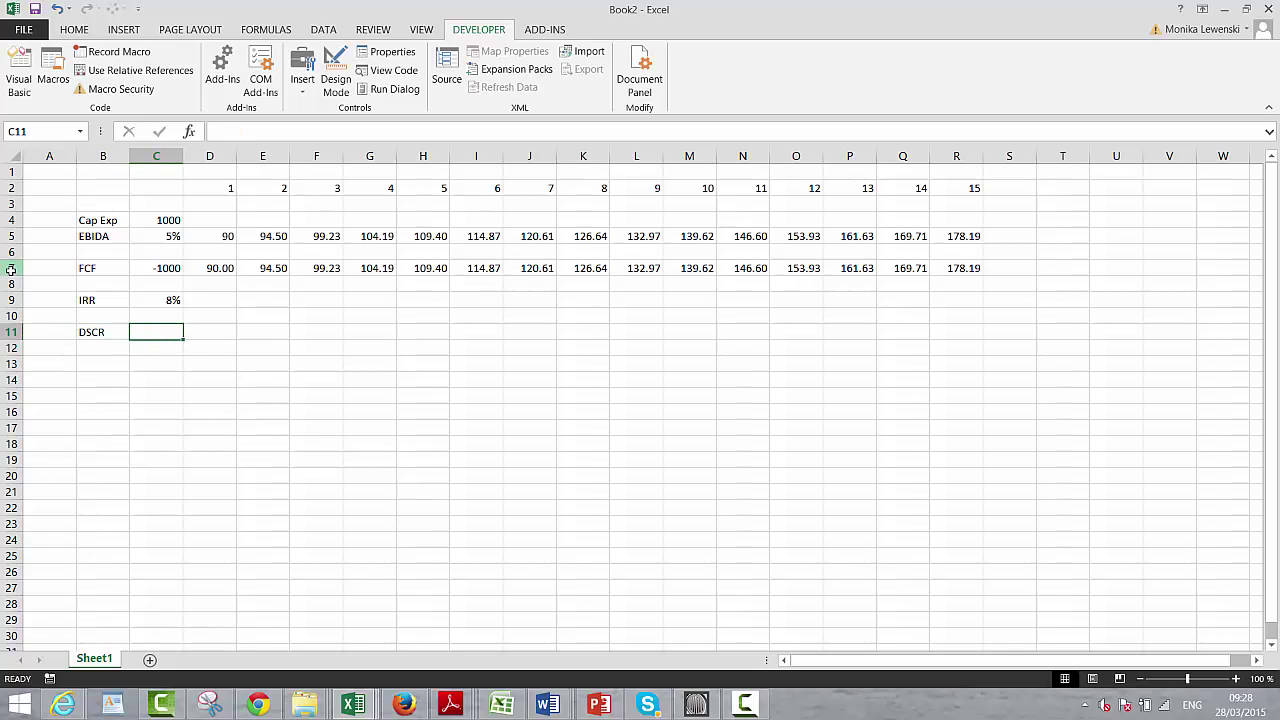
type("1.4")
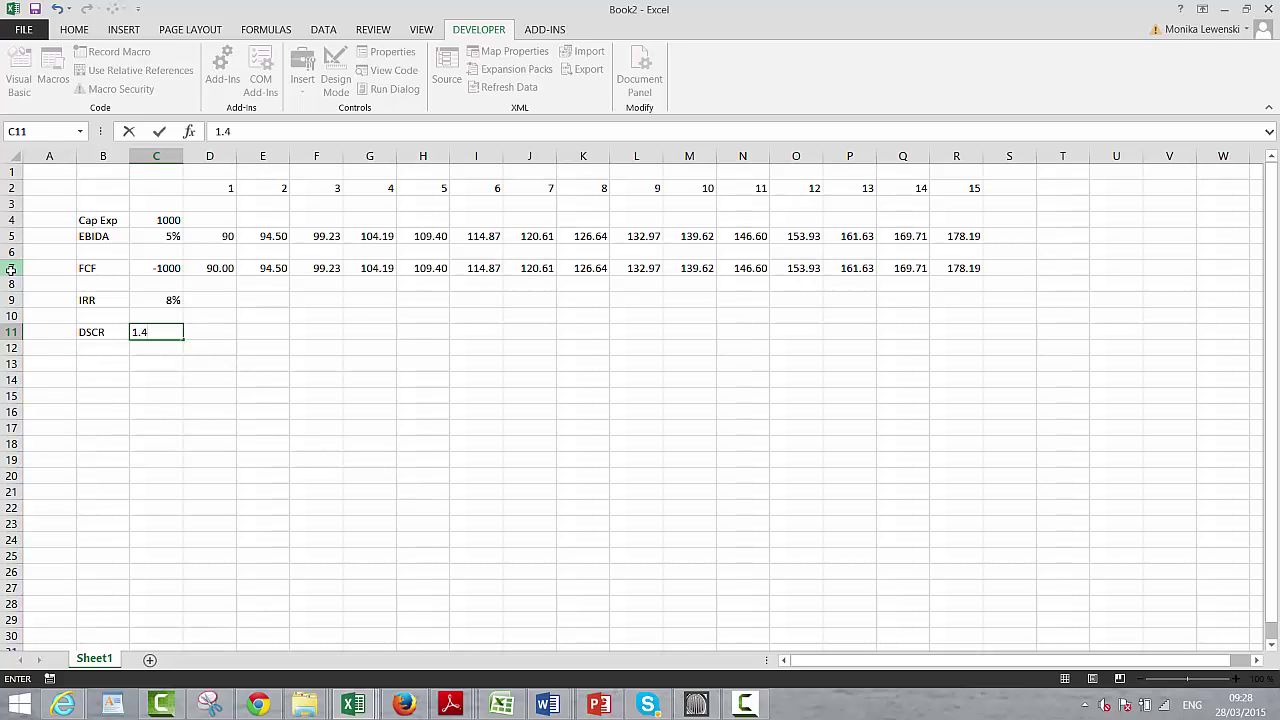
key("Return")
key("Left")
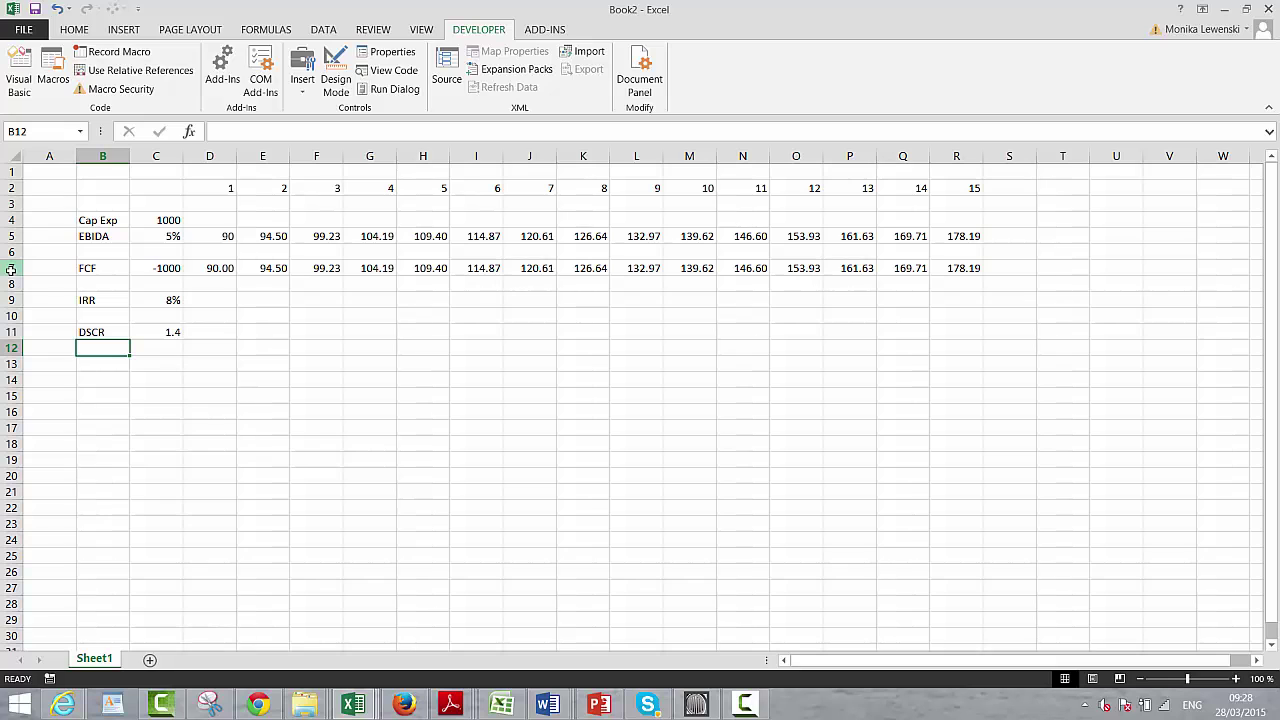
Step: Enter the labels EBITDA in B12 and Add: Interest Income in B13, widening column B to fit
type("EBITDA")
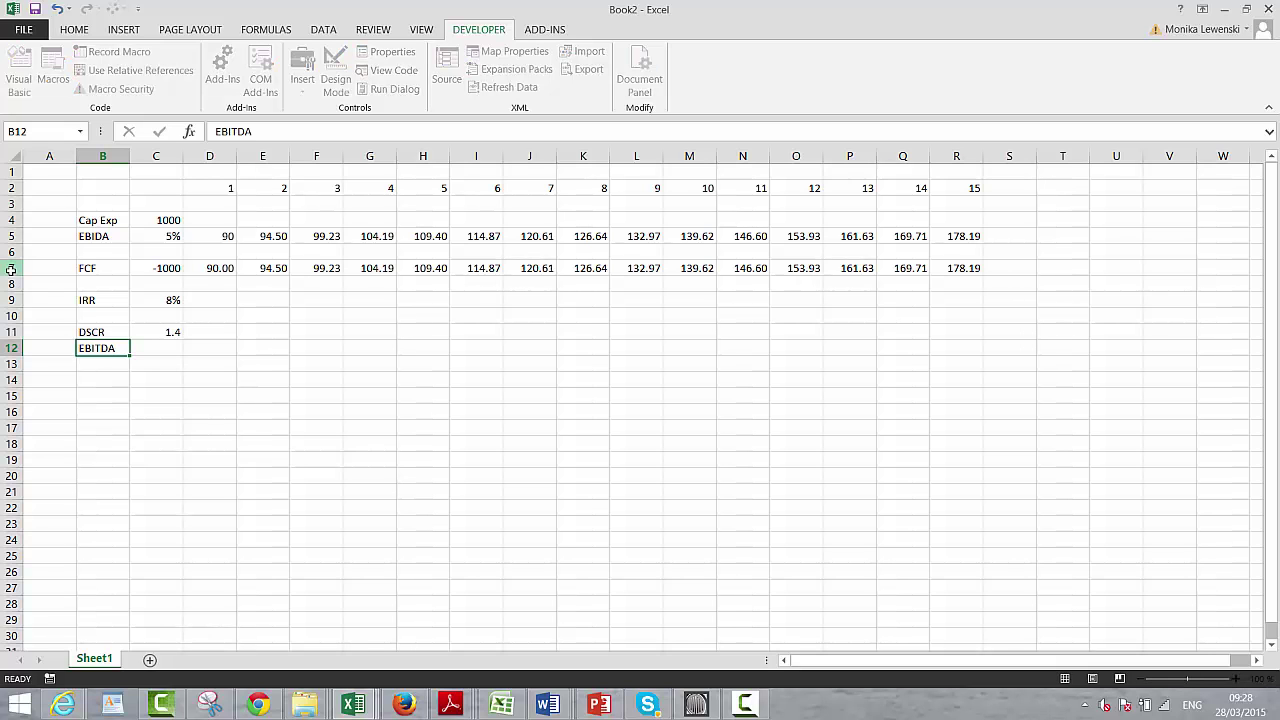
key("Return")
type("L")
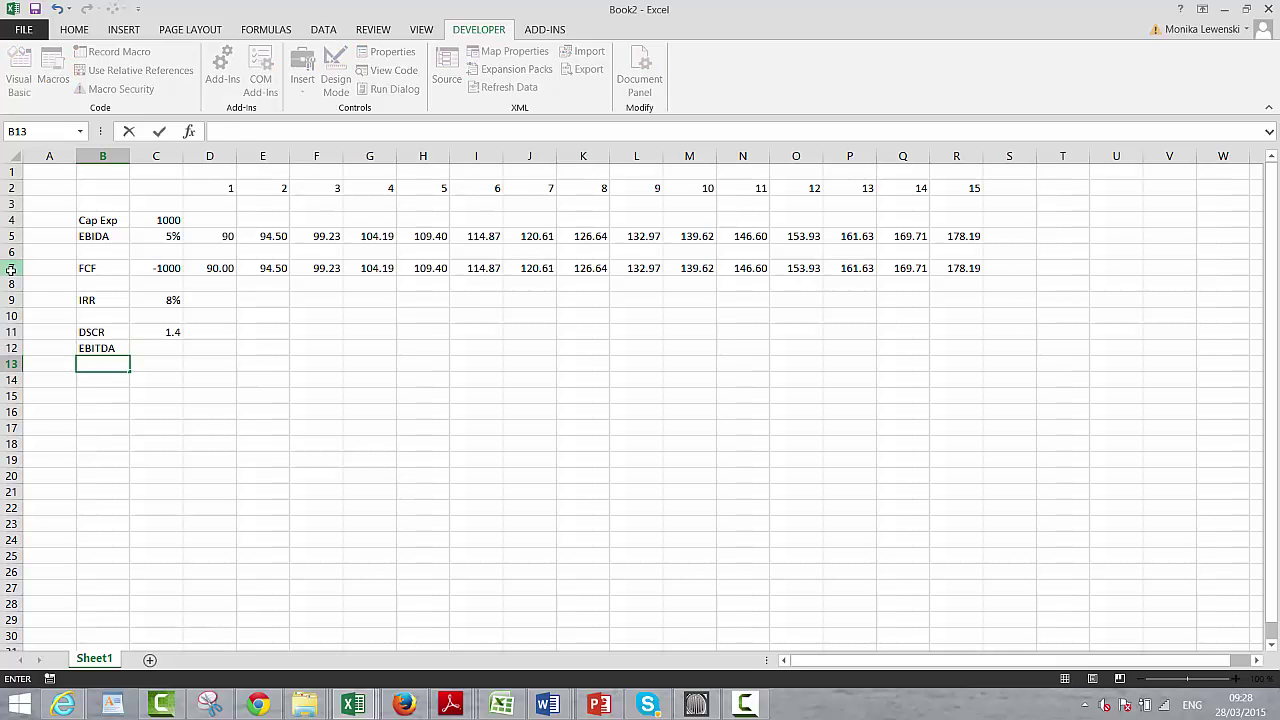
type("ADD")
key("BackSpace")
key("BackSpace")
type("add")
type("dd")
type(": Inte")
type("rest Income")
key("Return")
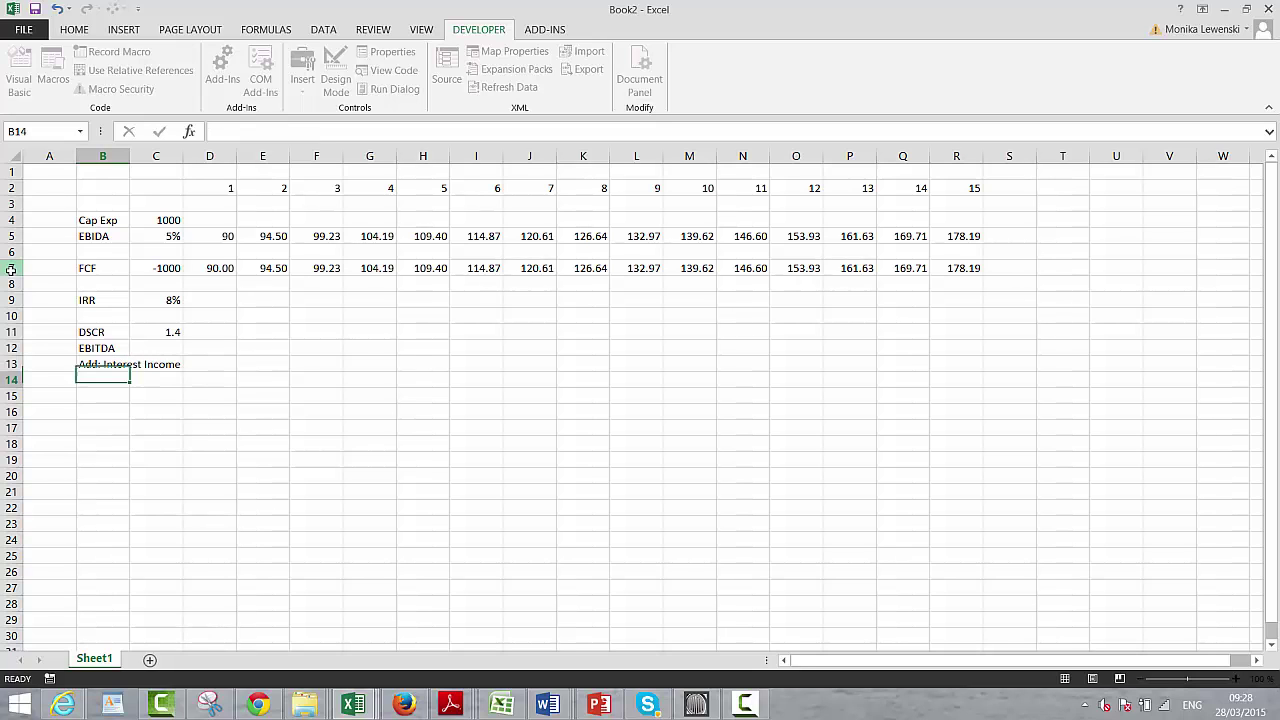
left_click_drag(129, 156, 195, 148)
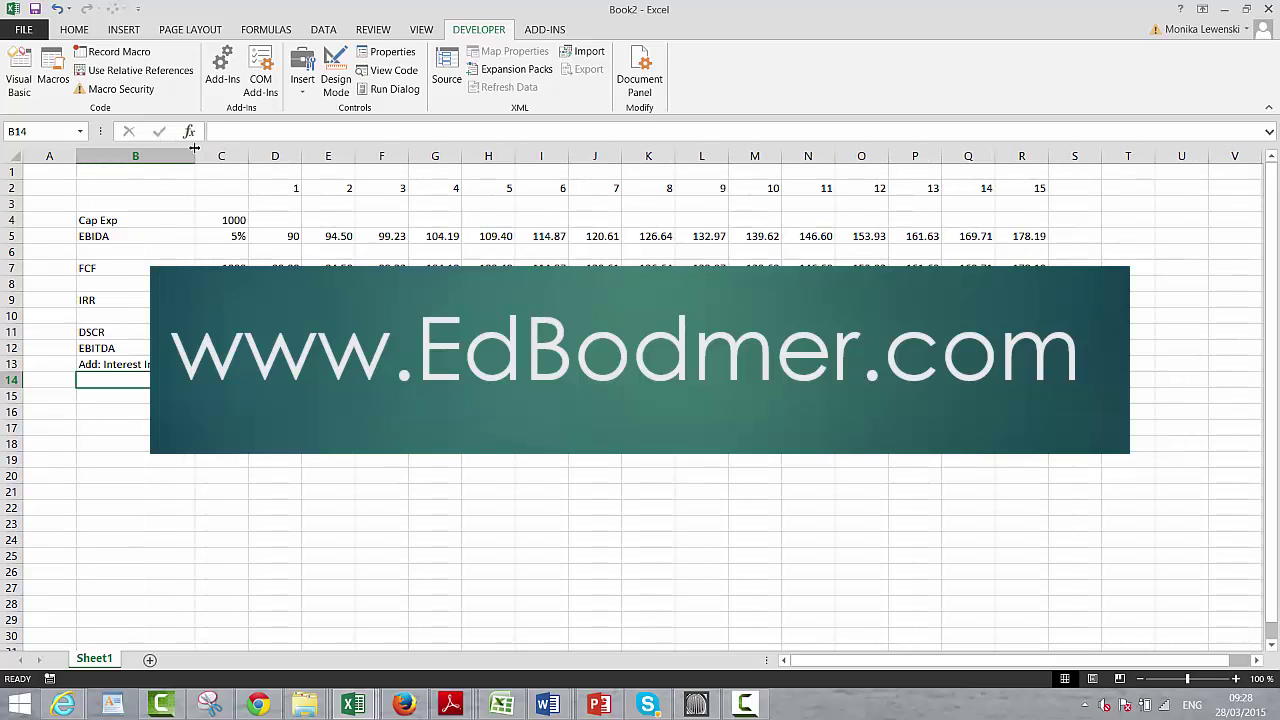
Step: Enter the labels Less: Taxes in cell B14 and CFADS in cell B15
type("Less: ")
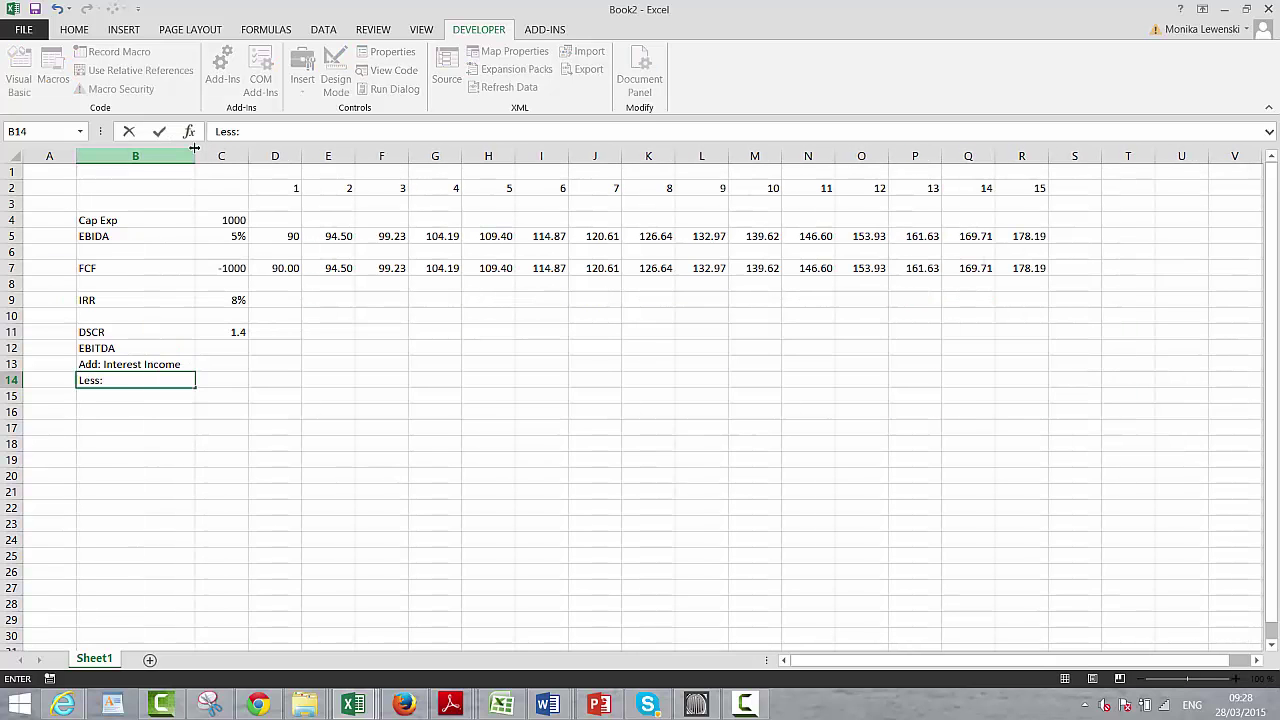
type("Taxes")
key("Return")
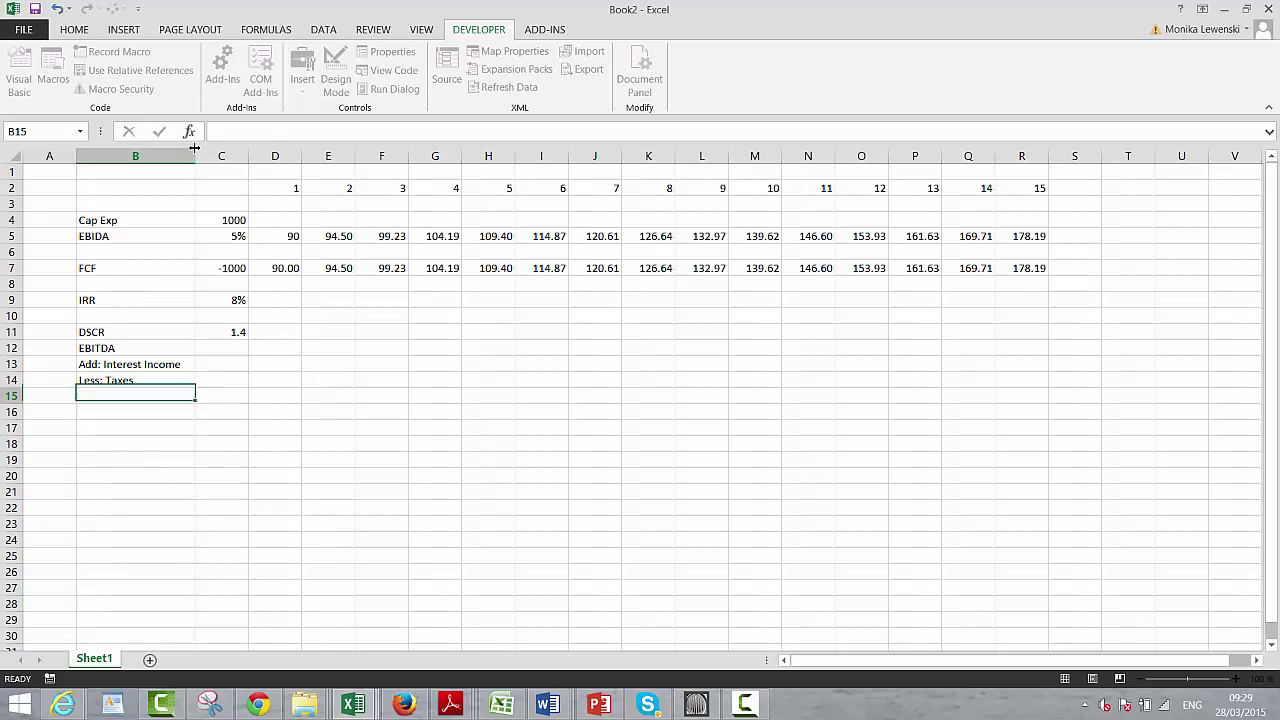
type("CF")
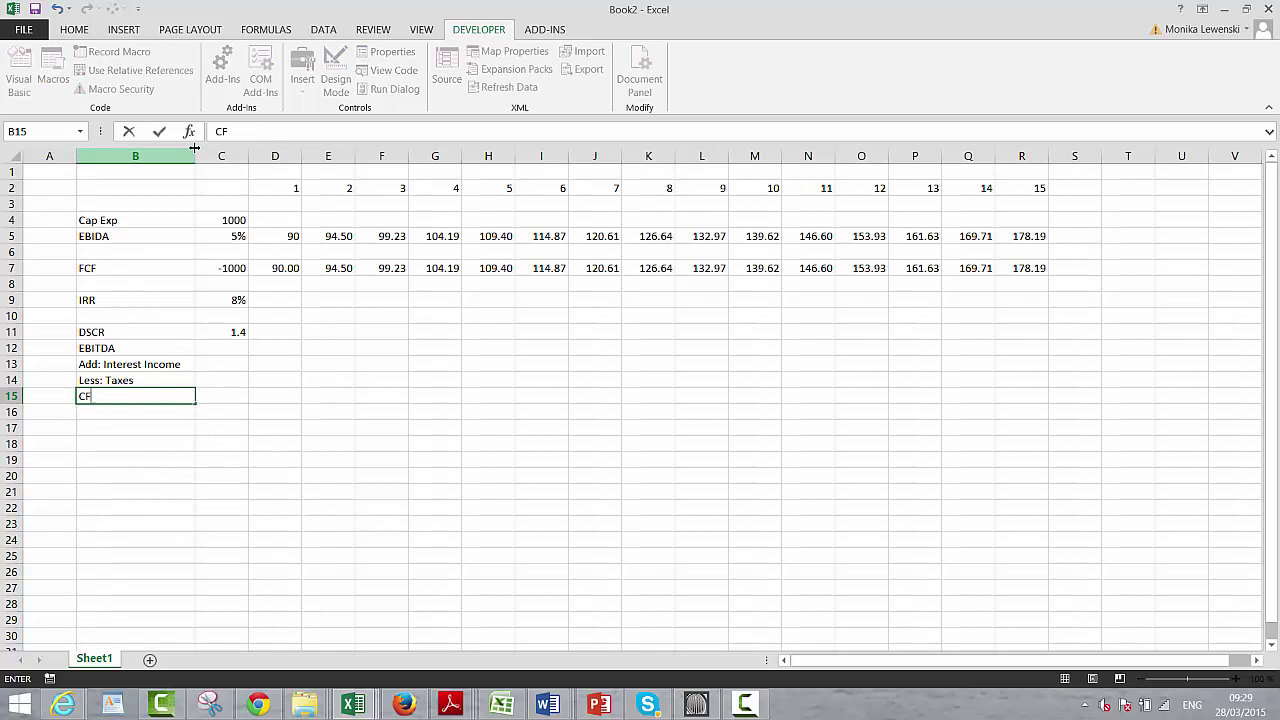
type("ADS")
key("Return")
Step: Link the first-period EBITDA in D12 to the EBIDA value with the formula =D5
key("Up")
key("Up")
key("Up")
key("Up")
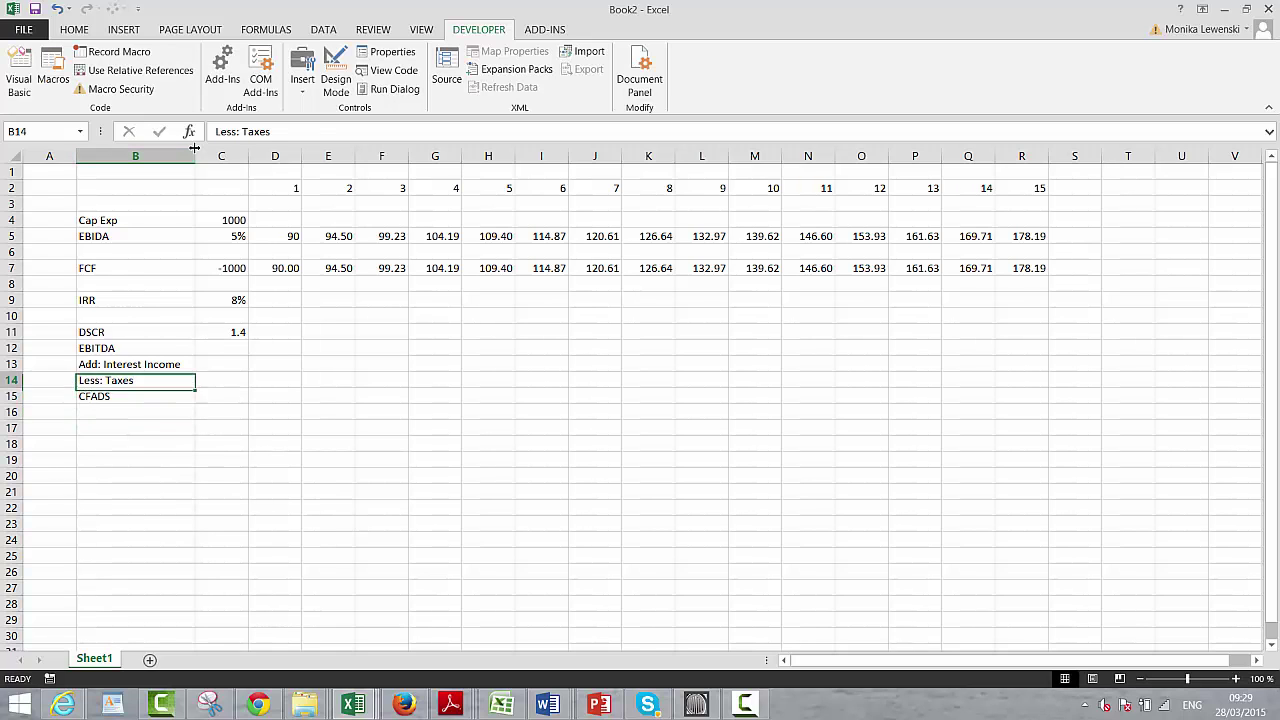
key("Right")
key("Right")
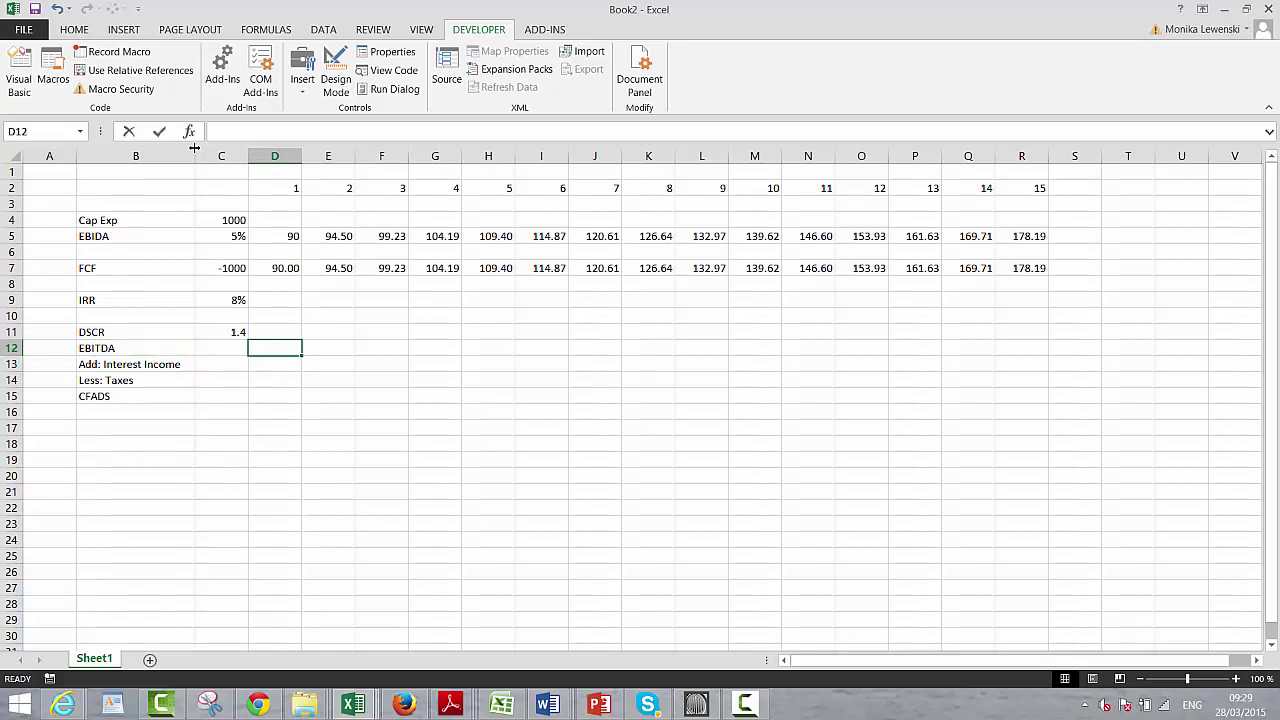
type("=")
key("Up")
key("Up")
key("Up")
key("Up")
key("Up")
key("Up")
key("Up")
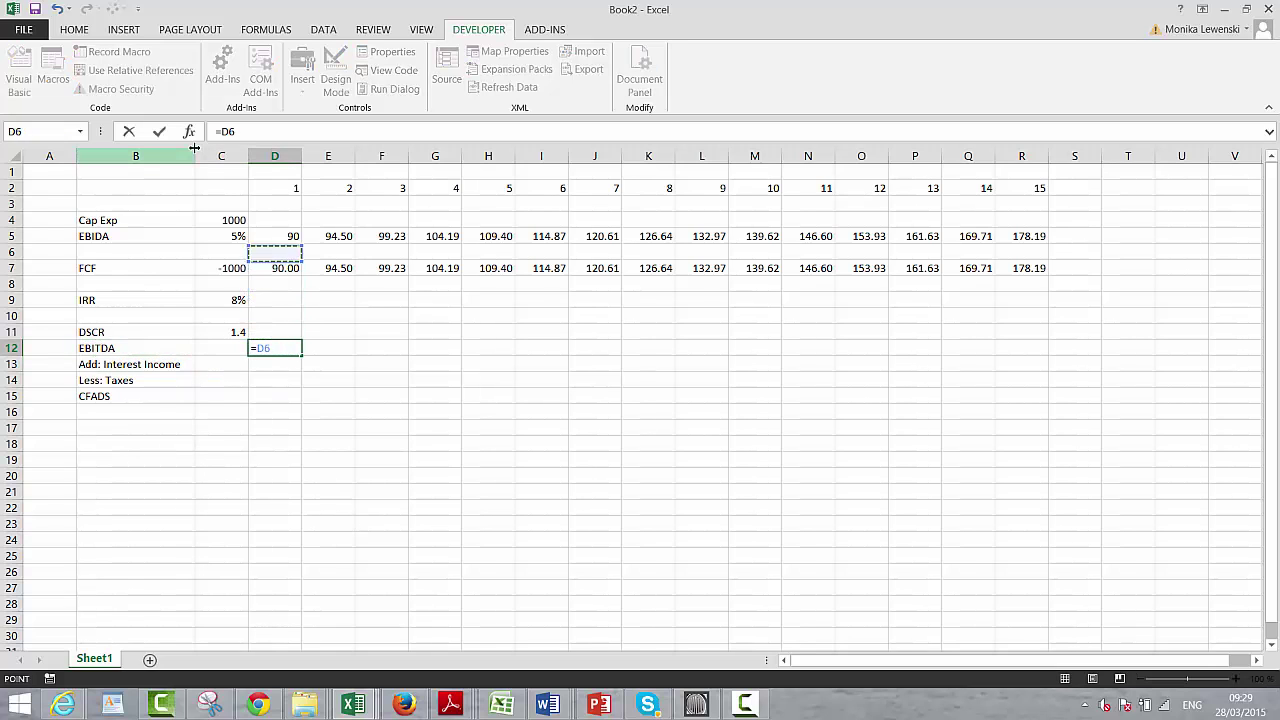
key("Return")
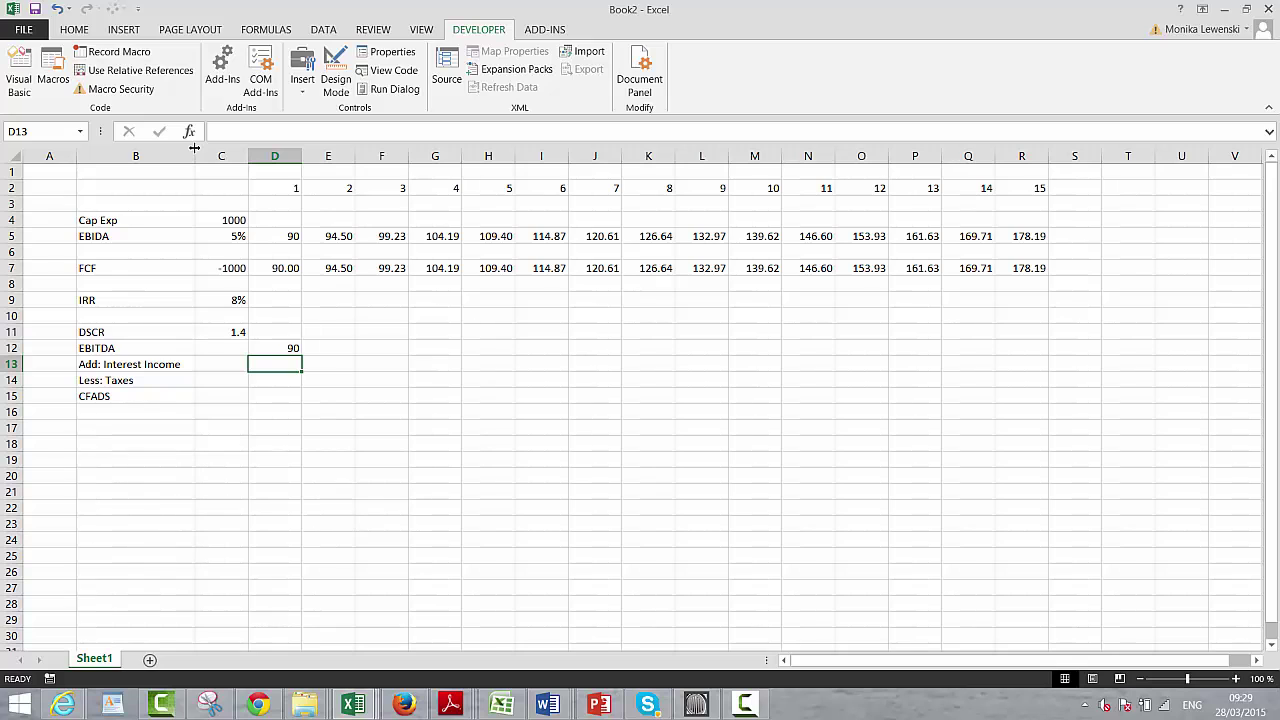
key("Down")
key("Down")
type("=")
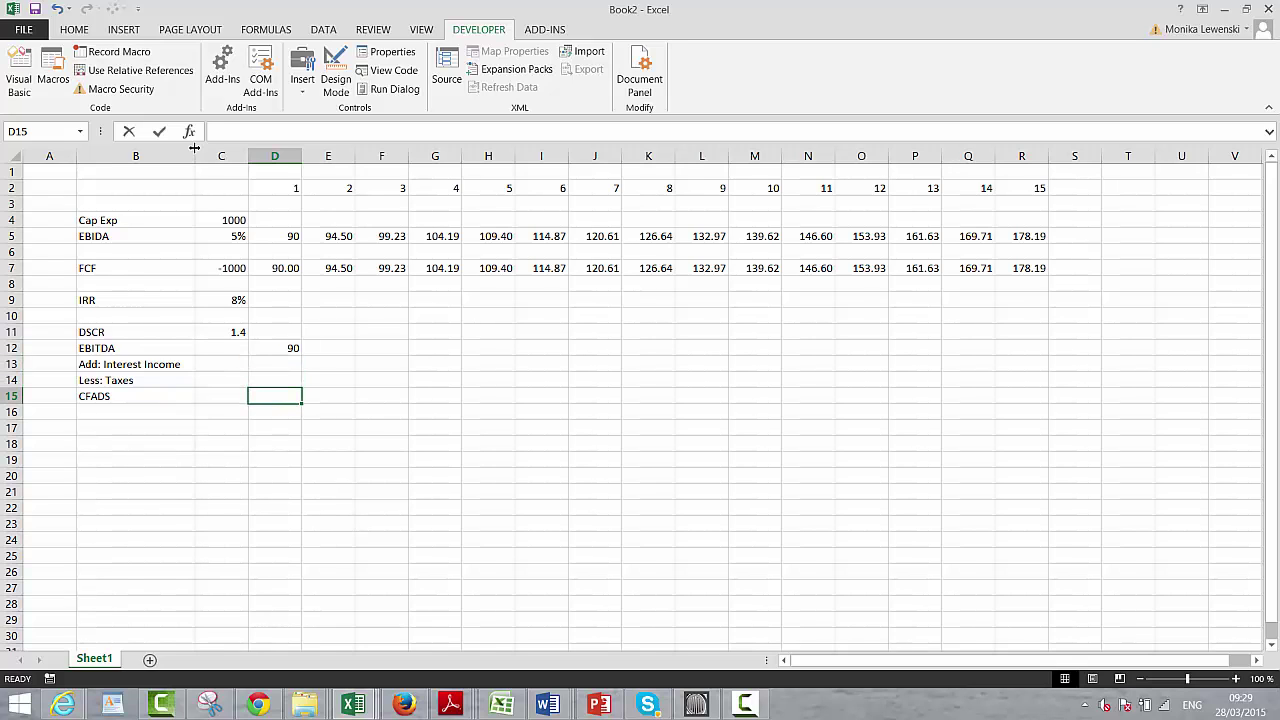
type("sum")
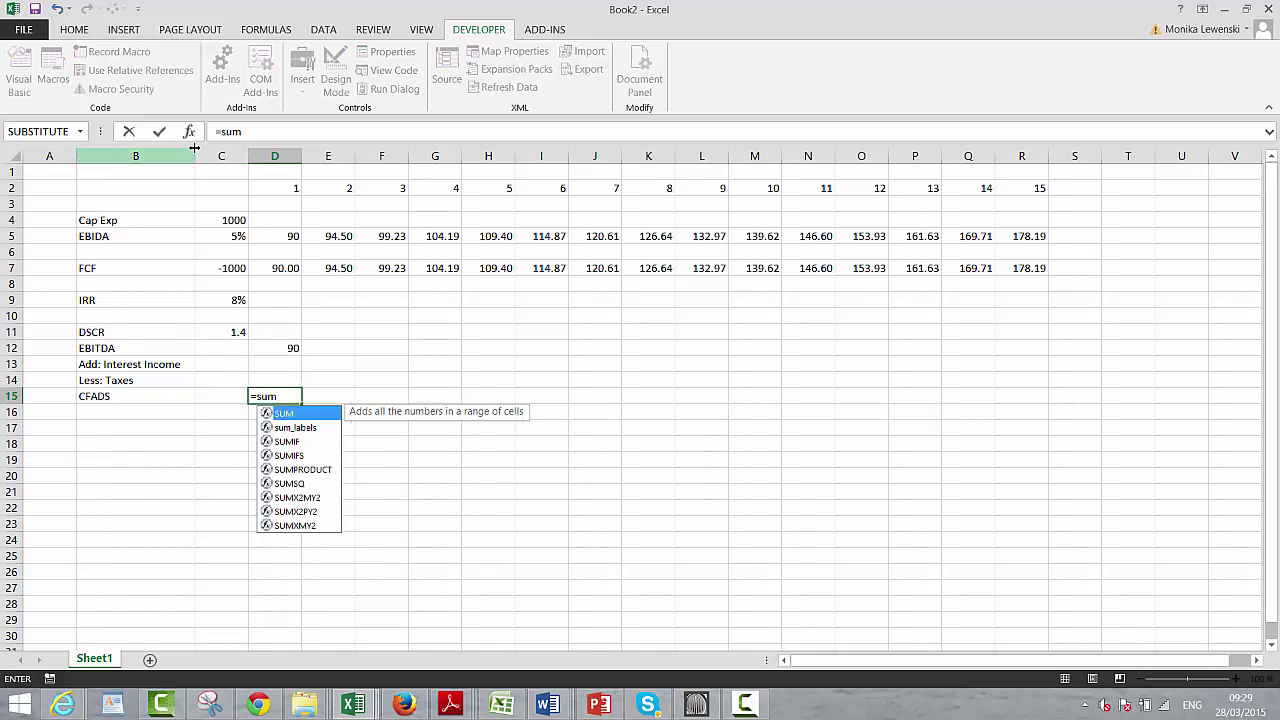
key("Escape")
key("Escape")
Step: Calculate the first-period CFADS in D15 with the formula =D12+D13-D14
type("=")
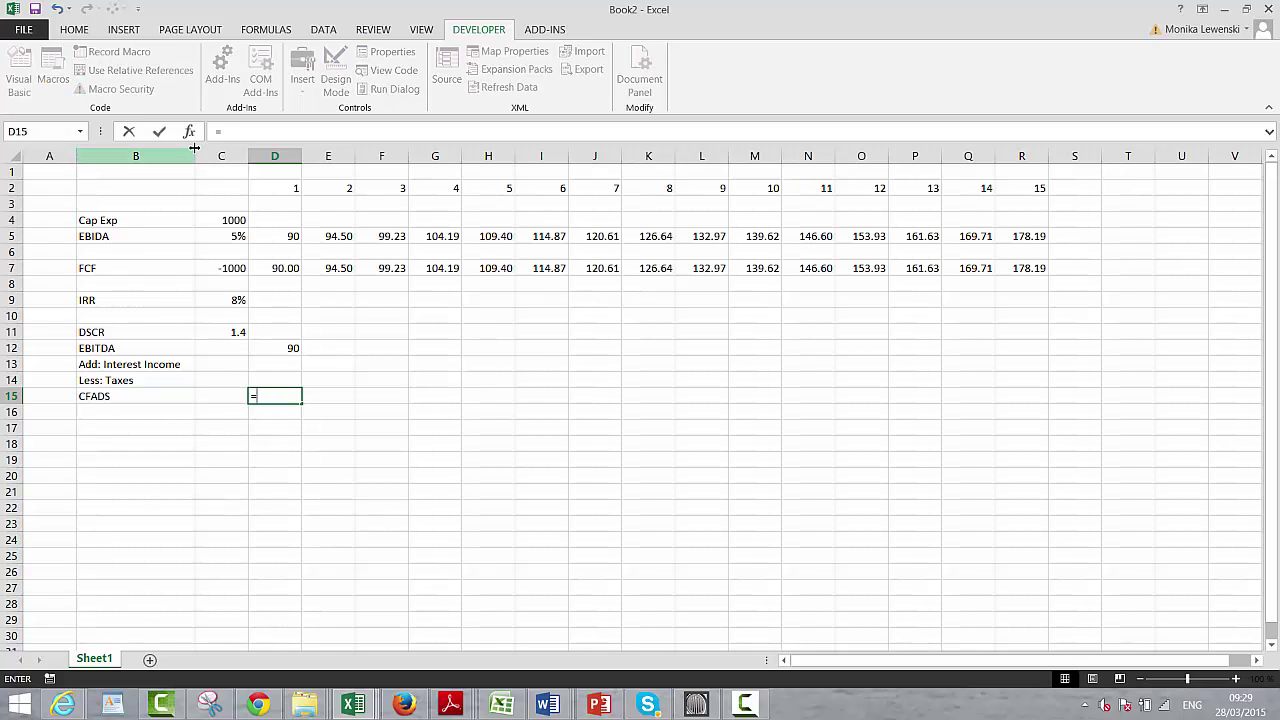
key("Up")
key("Up")
key("Up")
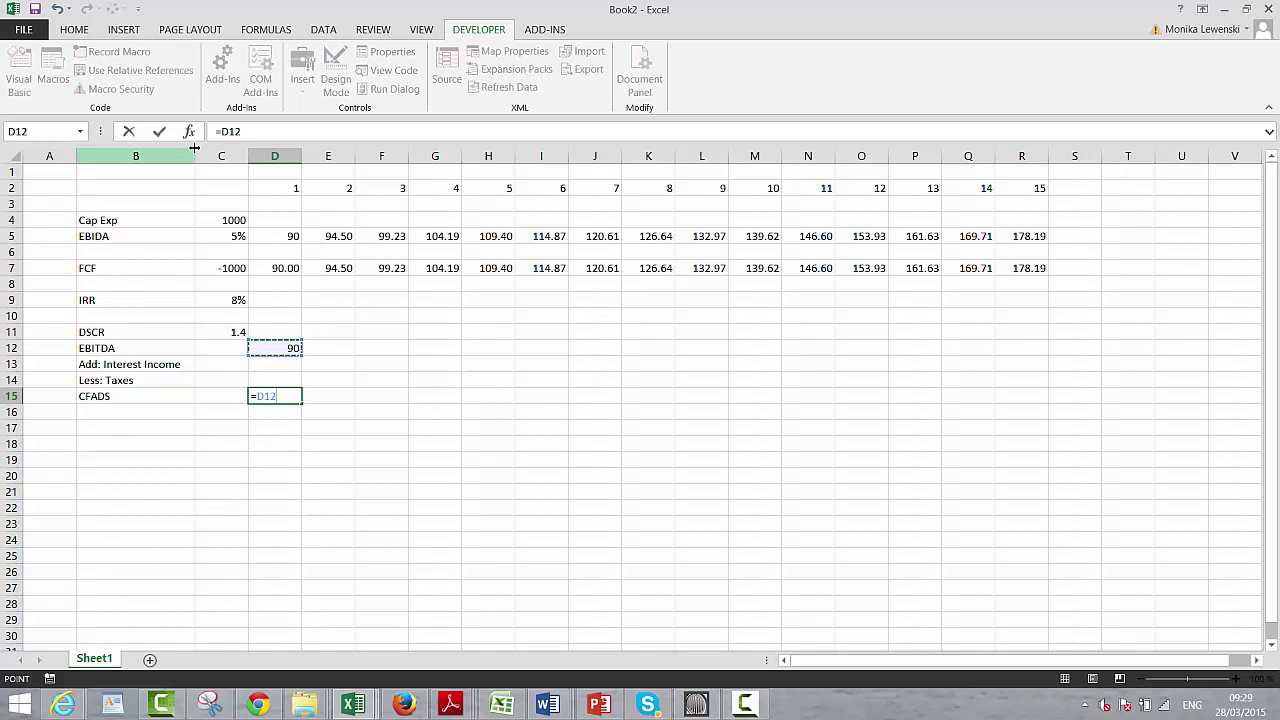
type("+")
key("Up")
key("Up")
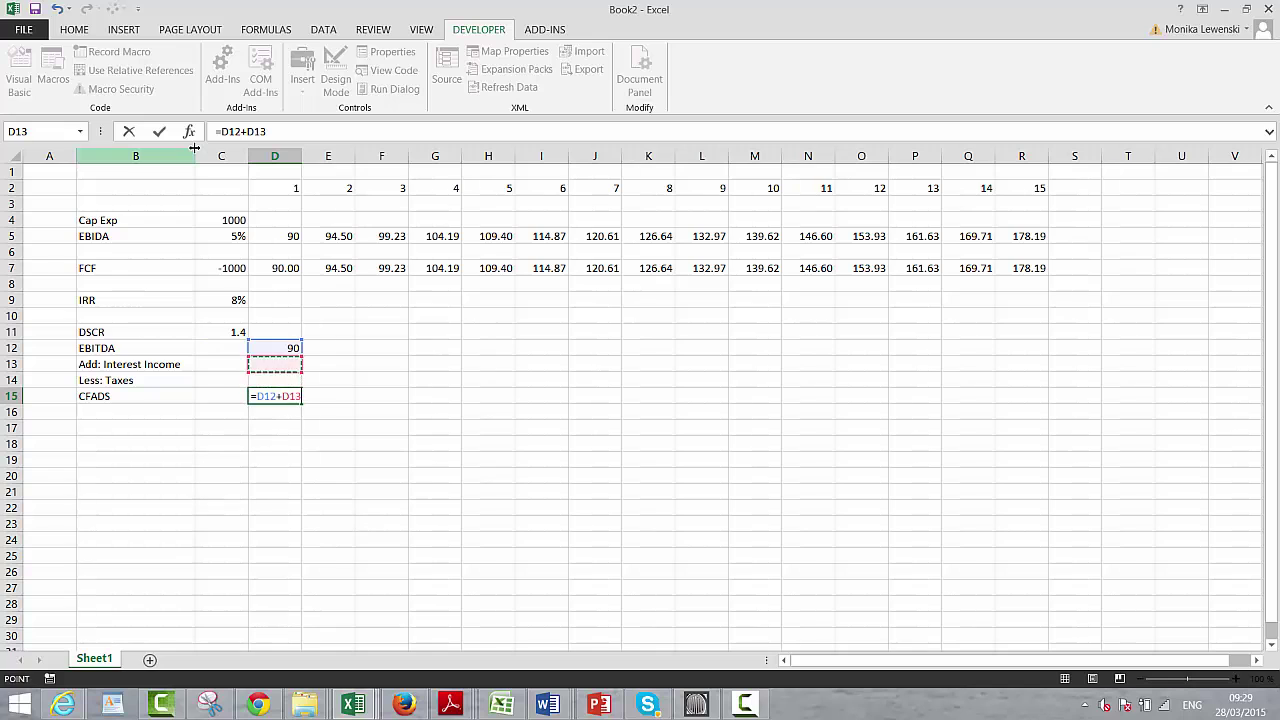
type("+")
key("Up")
key("Return")
Step: Copy the first-period block D12:D15 across all periods through column R
key("Up")
key("Up")
key("Up")
key("Up")
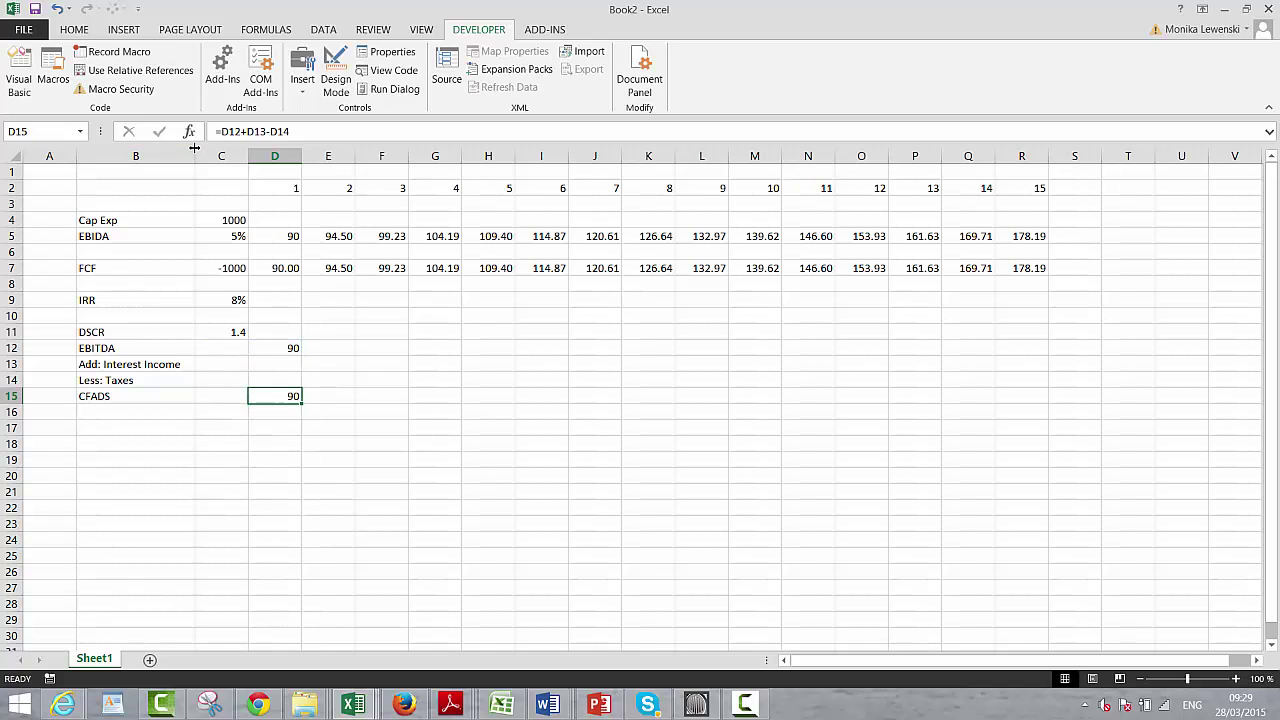
key("shift+Down")
key("shift+Down")
key("shift+Down")
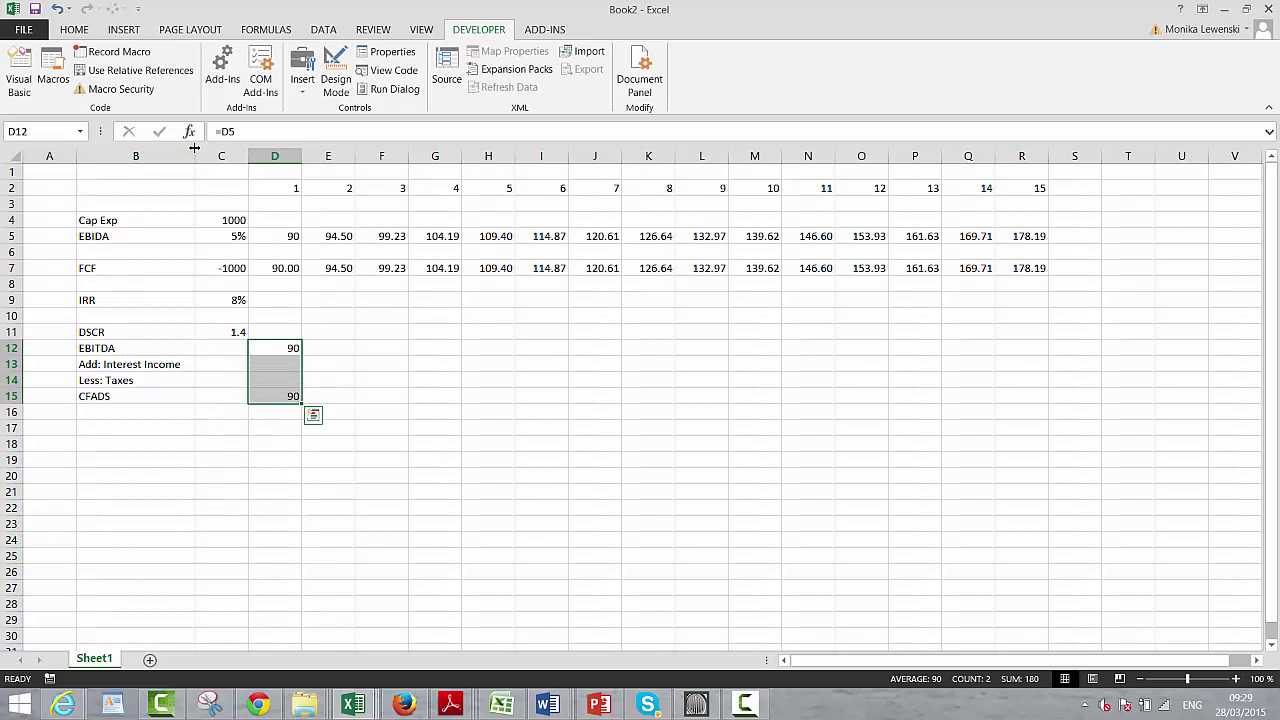
key("ctrl+shift+r")
Step: Format the range D12:R15 as numbers with two decimals
key("shift+Down")
key("shift+Down")
key("shift+Down")
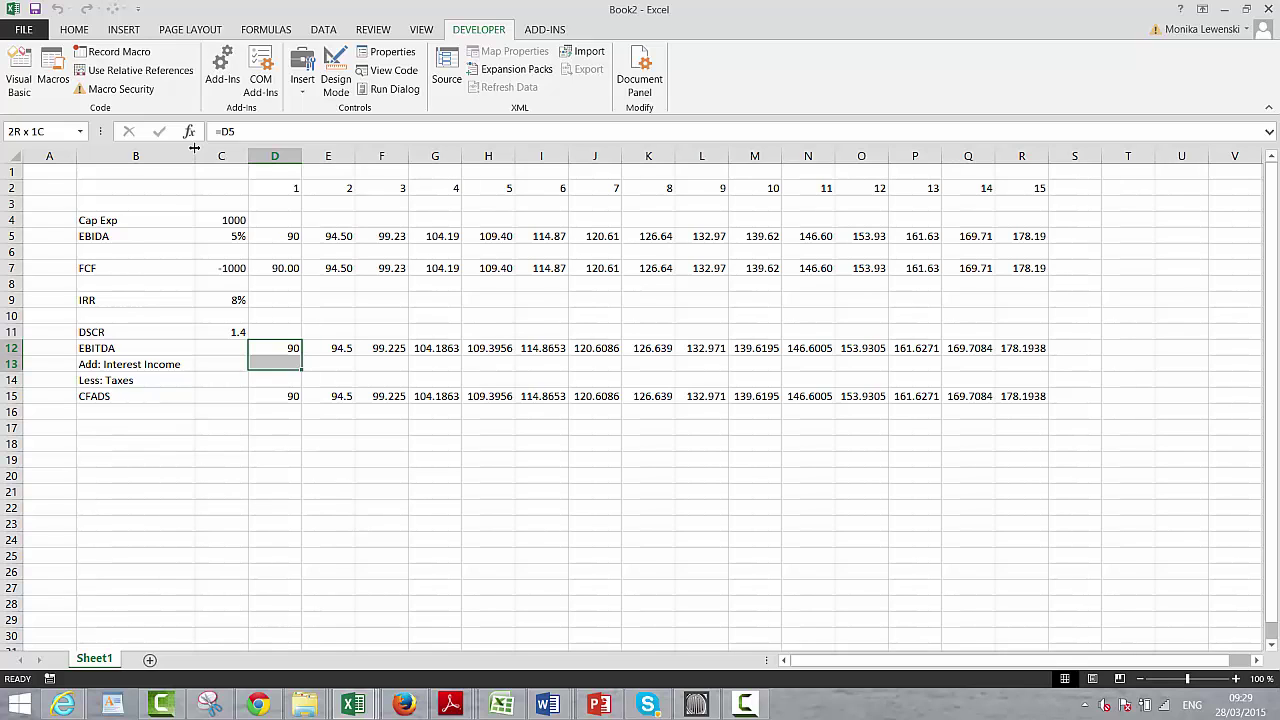
key("ctrl+shift+Right")
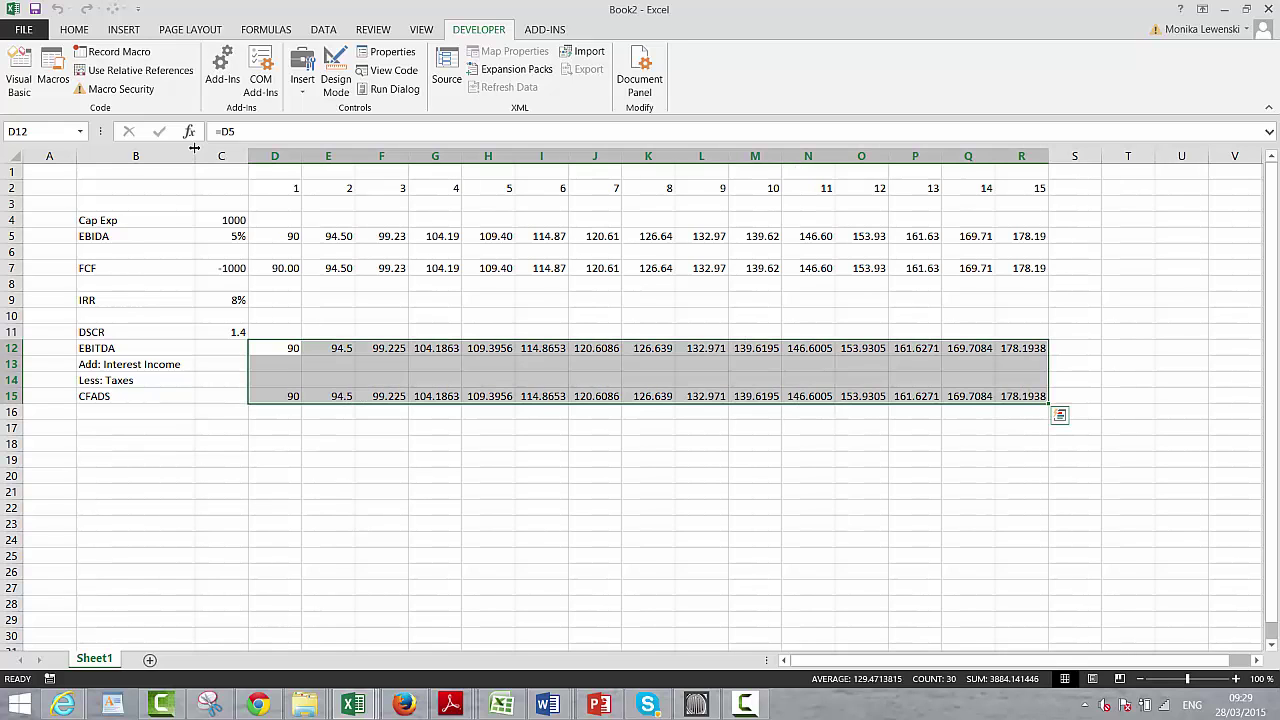
key("ctrl+shift+1")
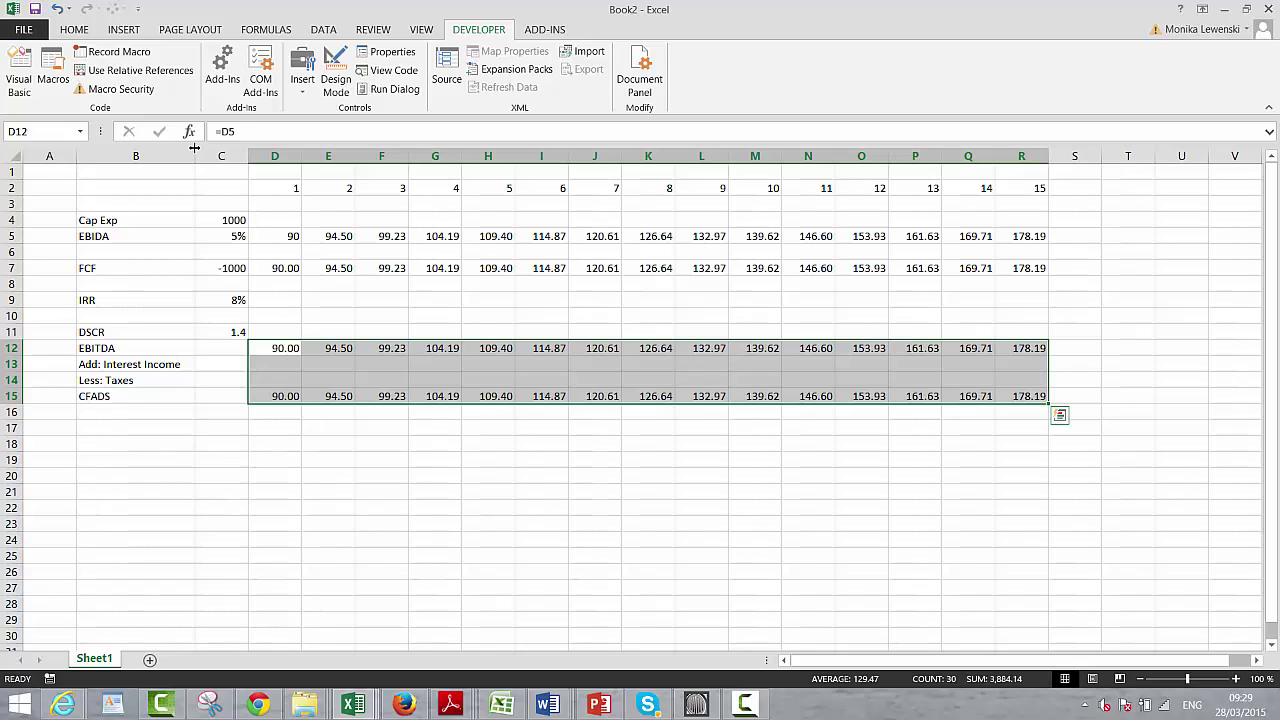
Step: Enter the label Required DS in cell B17, leaving a blank row below CFADS
key("Left")
key("Down")
key("Down")
key("Down")
key("Down")
key("Down")
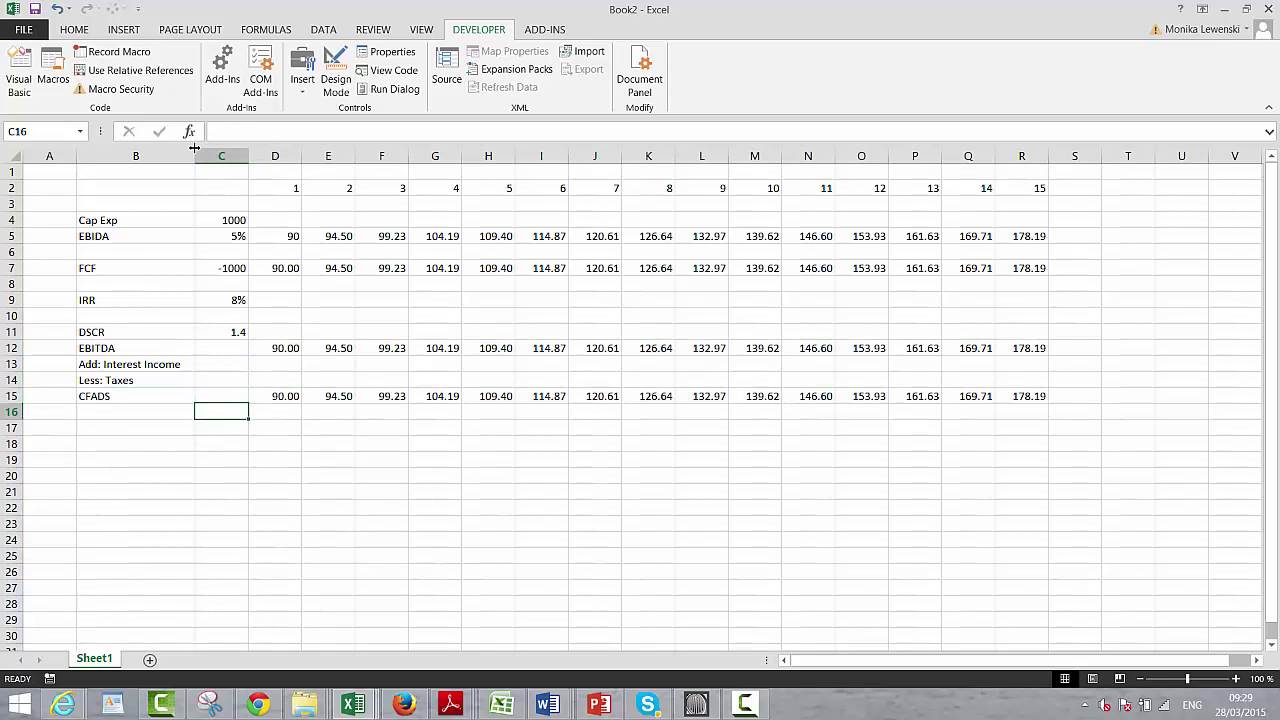
key("Left")
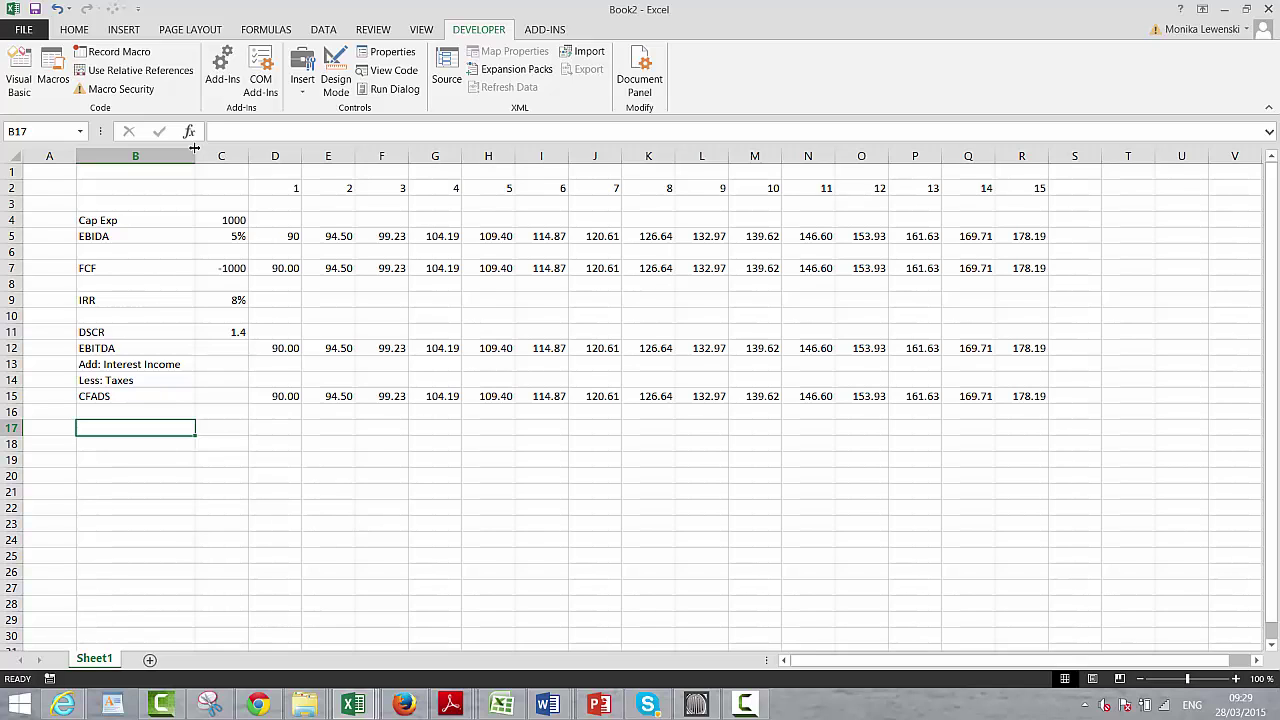
type("Required")
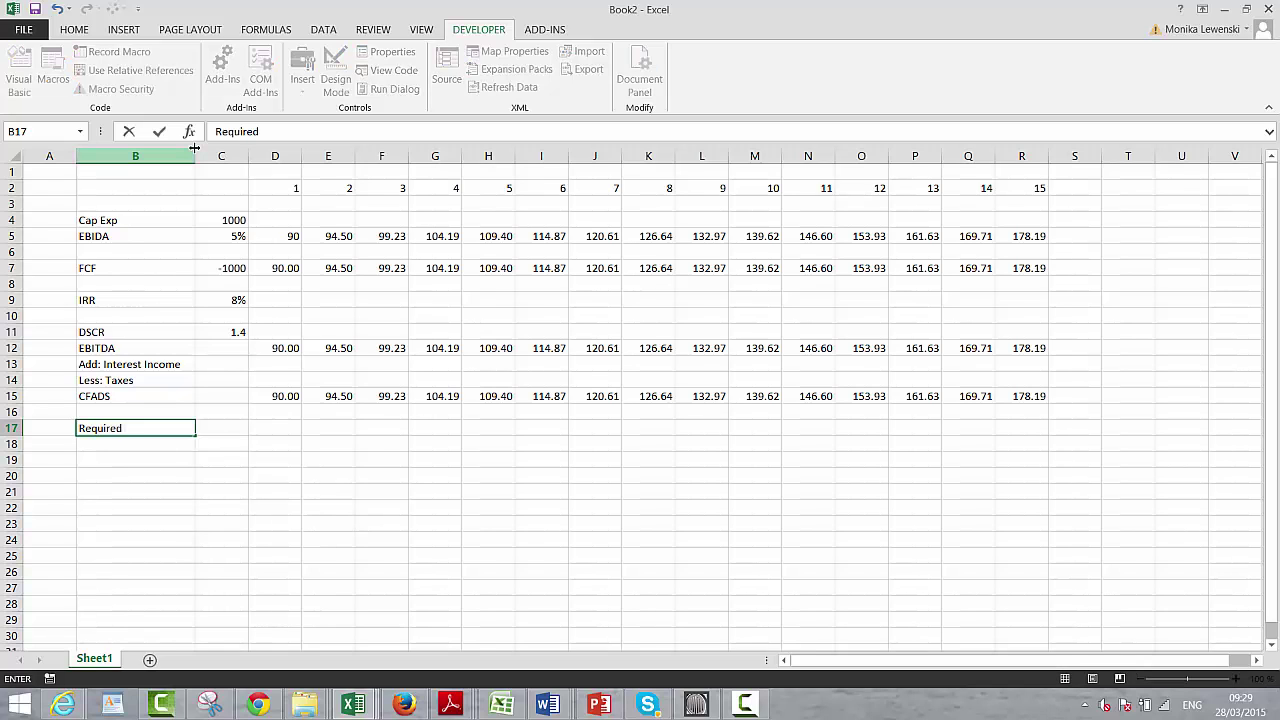
type(" DS")
key("Return")
Step: Calculate the first-period required debt service in D17 as CFADS over the fixed DSCR, =D15/$C$11
key("Up")
key("Right")
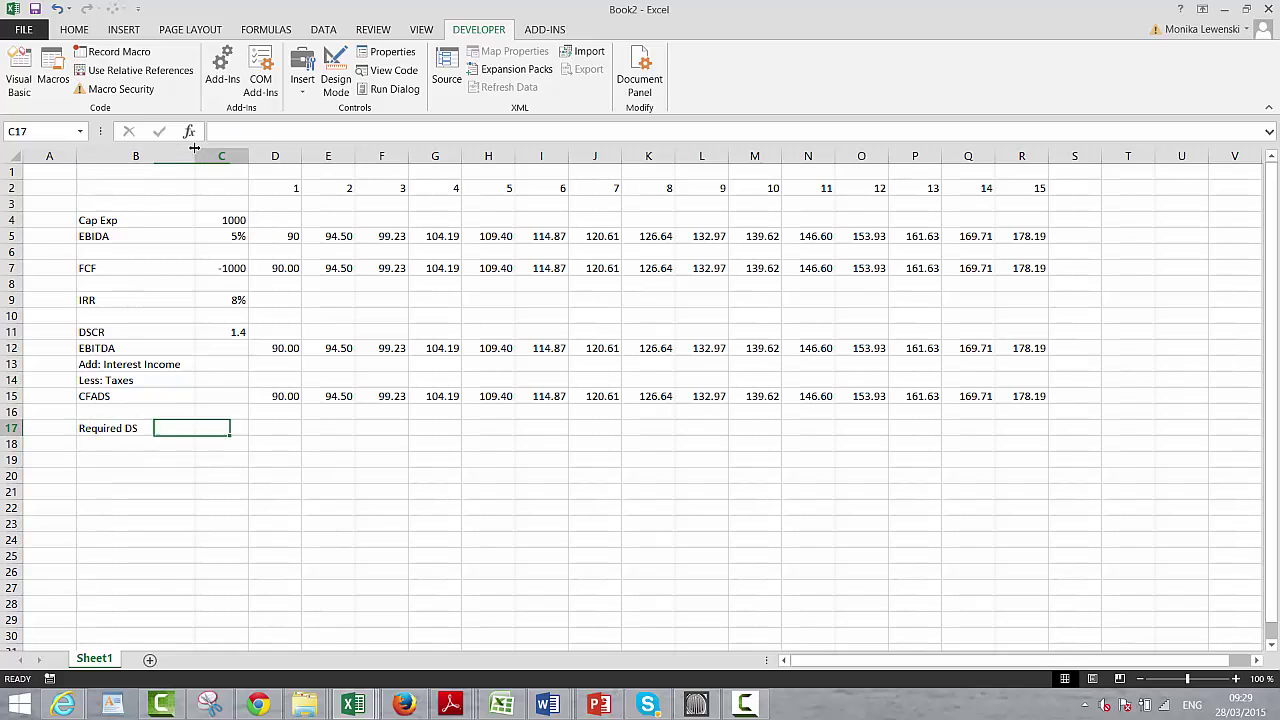
key("Right")
type("=")
key("Up")
key("Up")
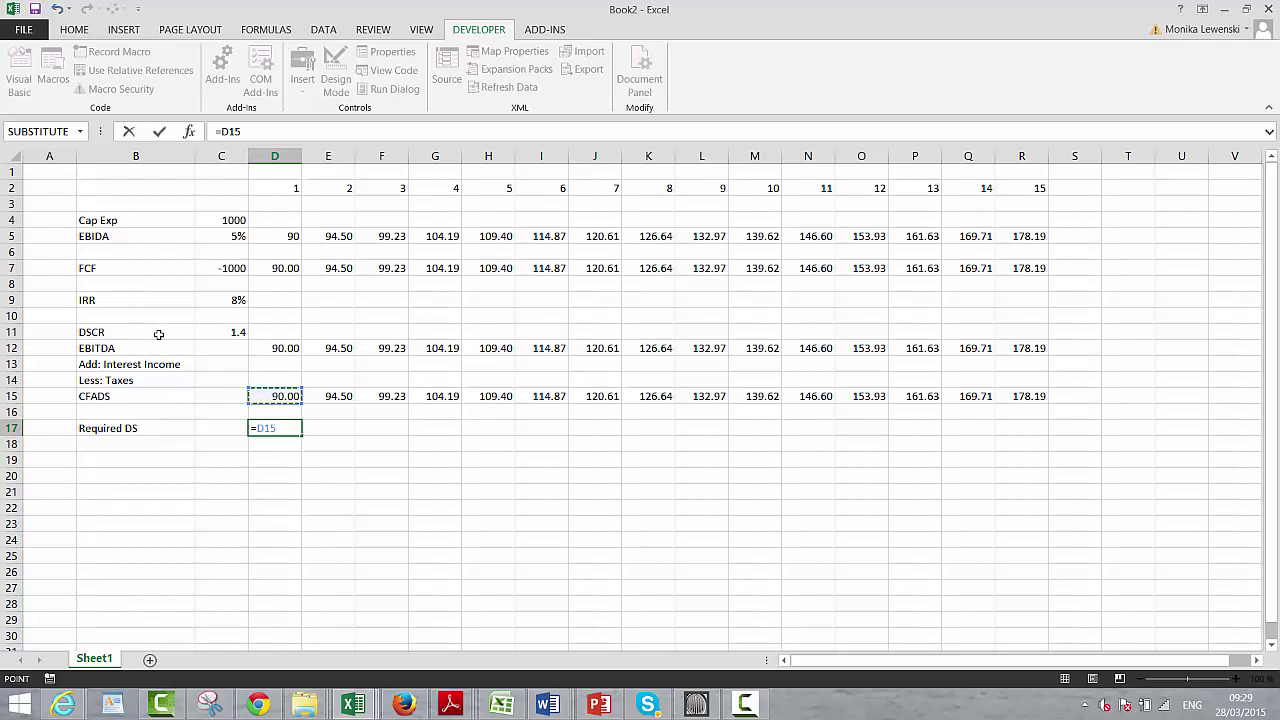
type("/")
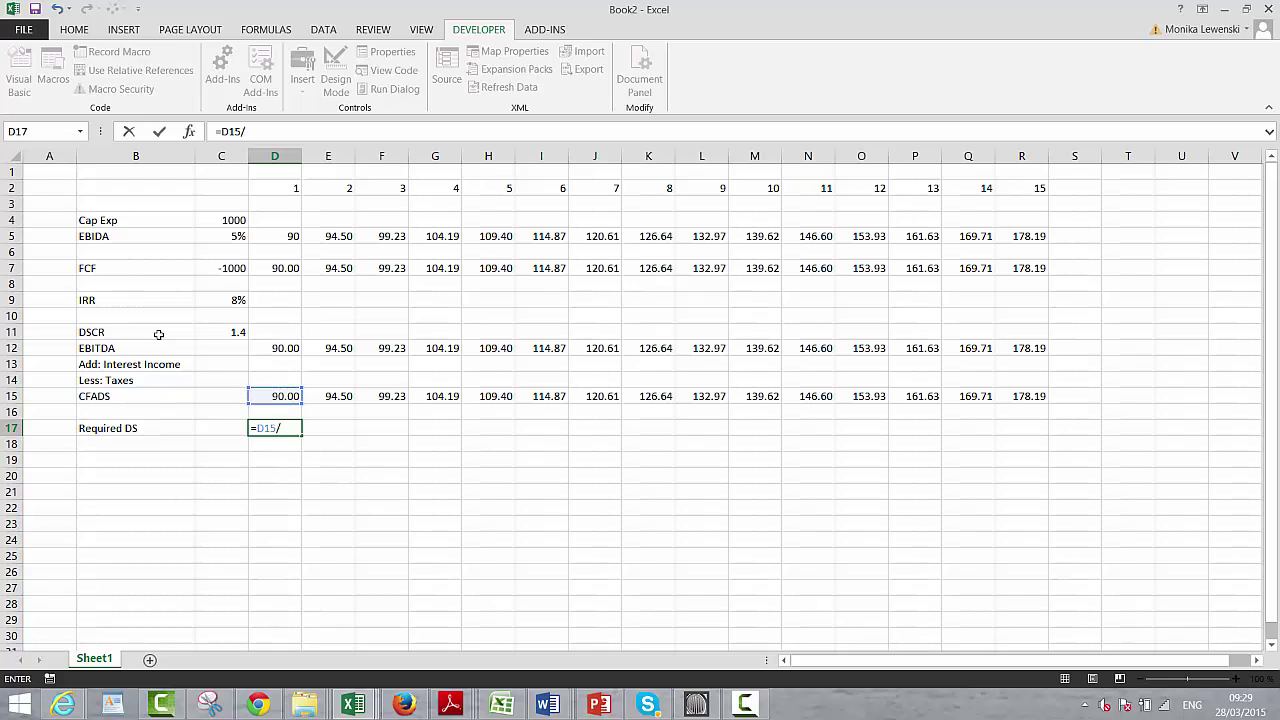
left_click(221, 331)
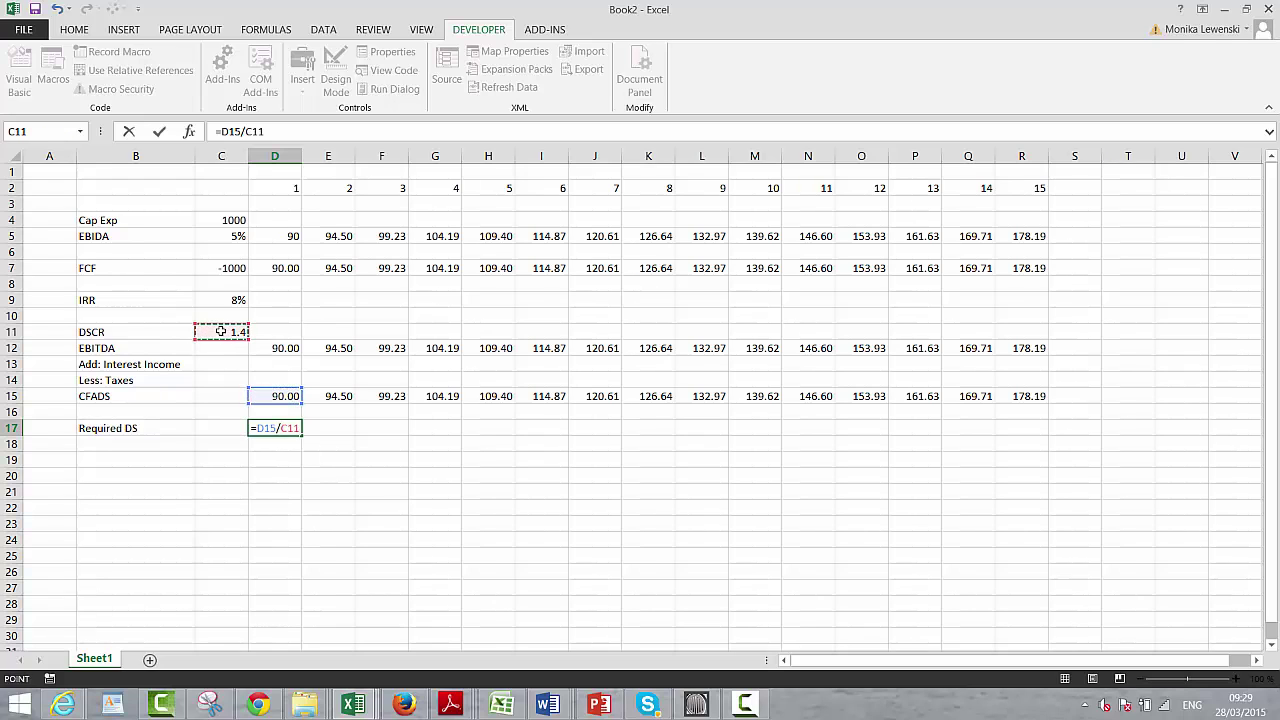
key("F4")
key("ctrl+Return")
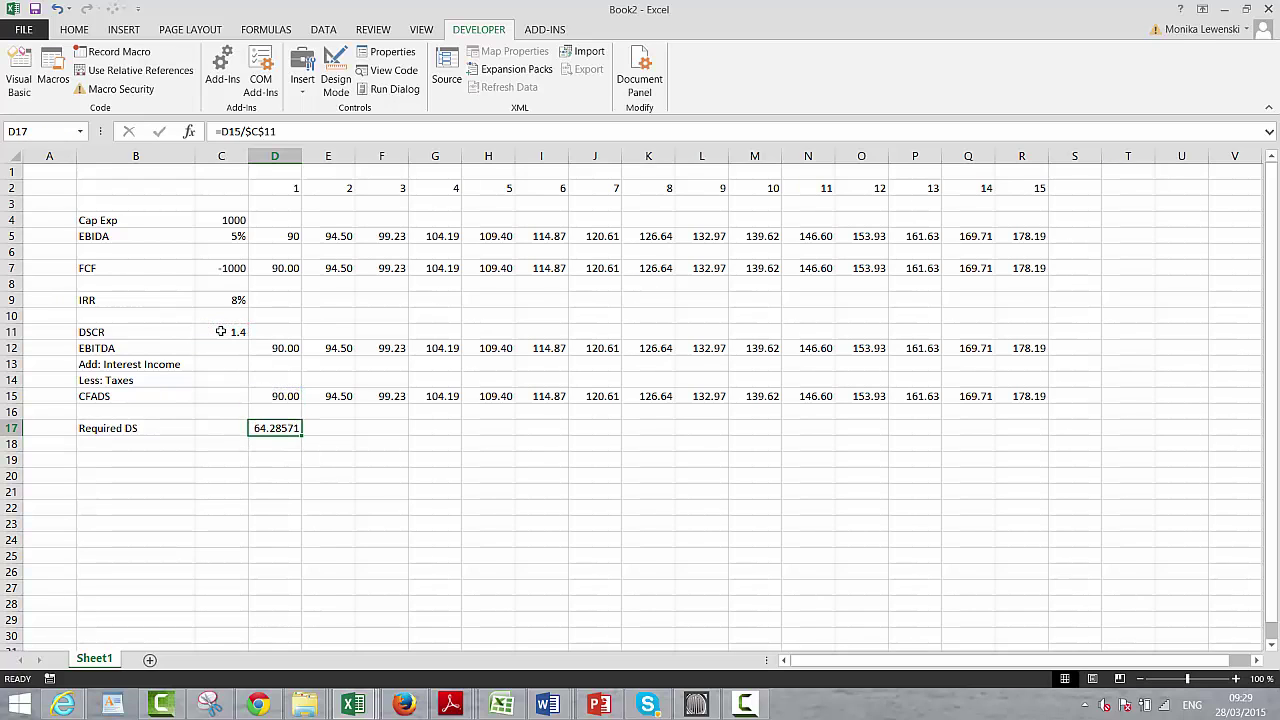
Step: Format D17 with two decimals and copy the Required DS formula across to R17
key("ctrl+shift+1")
key("shift+Right")
key("shift+Right")
key("shift+Right")
key("shift+Right")
key("shift+Right")
key("shift+Right")
key("shift+Right")
key("shift+Right")
key("shift+Right")
key("shift+Right")
key("shift+Right")
key("shift+Right")
key("shift+Right")
key("shift+Right")
key("ctrl+r")
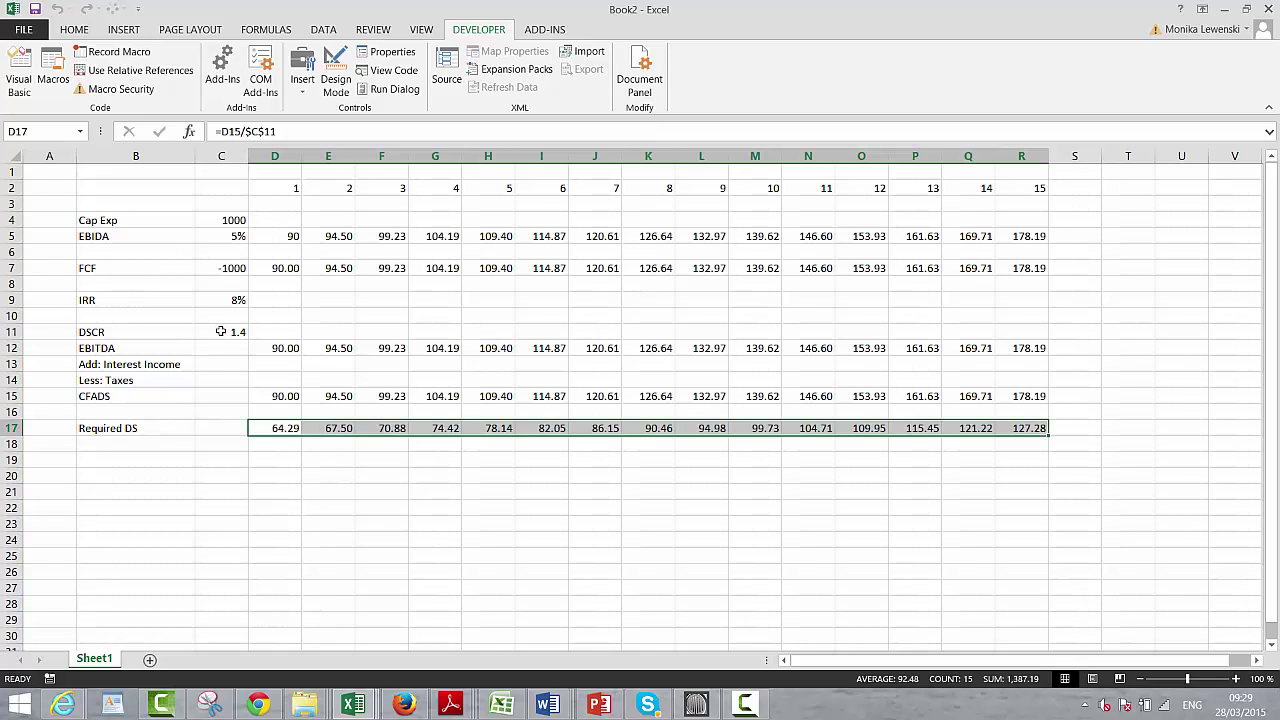
Step: Enter the label PV of DS in cell B18
key("Down")
key("Left")
key("Left")
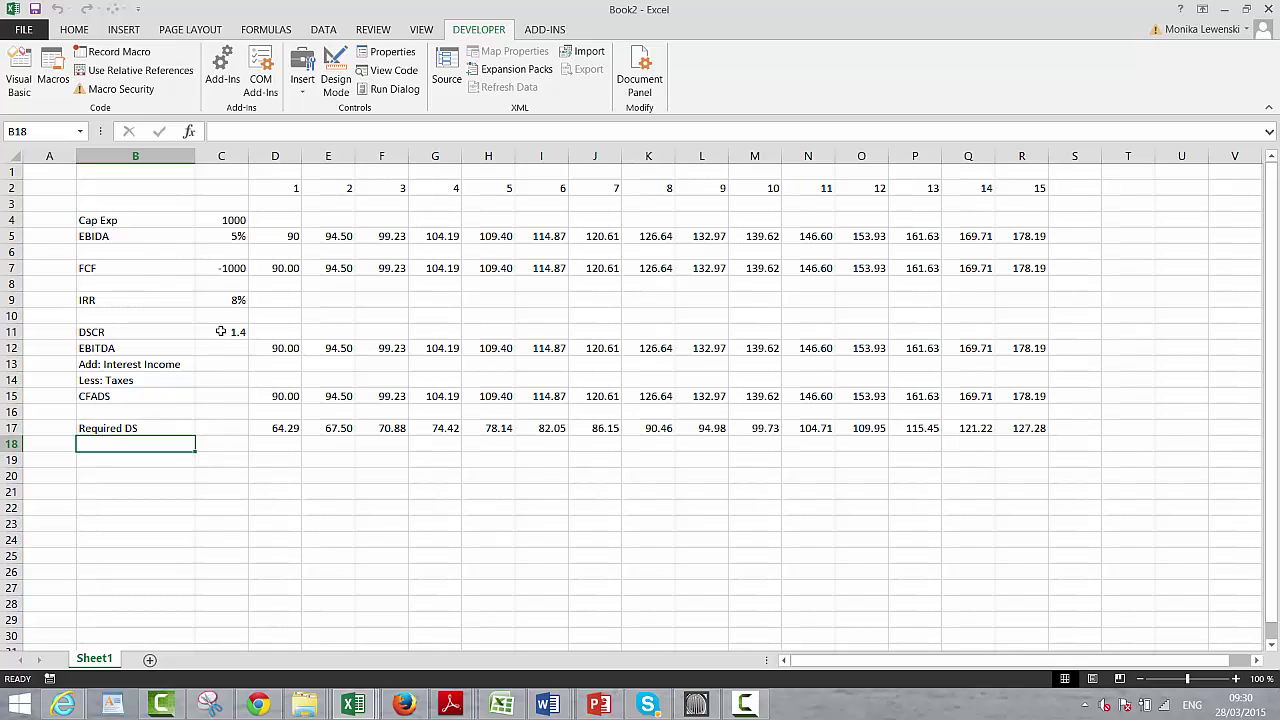
type("PV o")
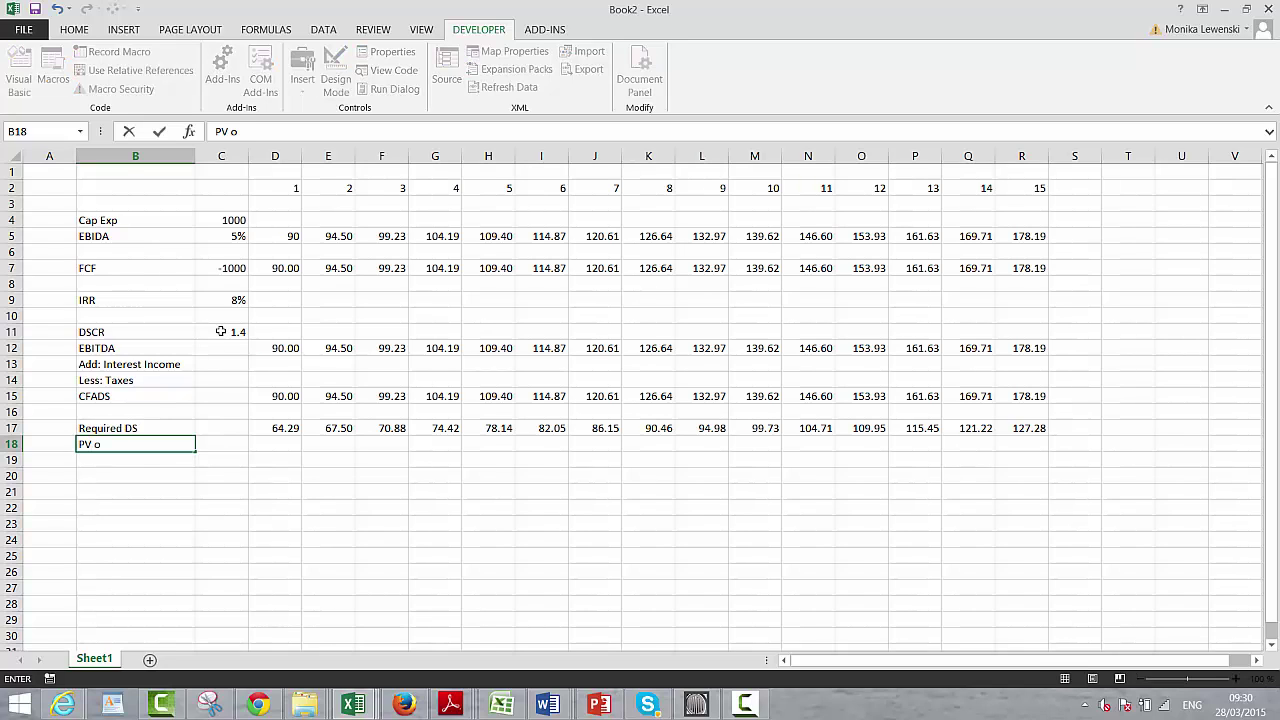
type("f DS")
key("Return")
Step: Enter 5% as the interest rate in cell C18
key("Up")
key("Right")
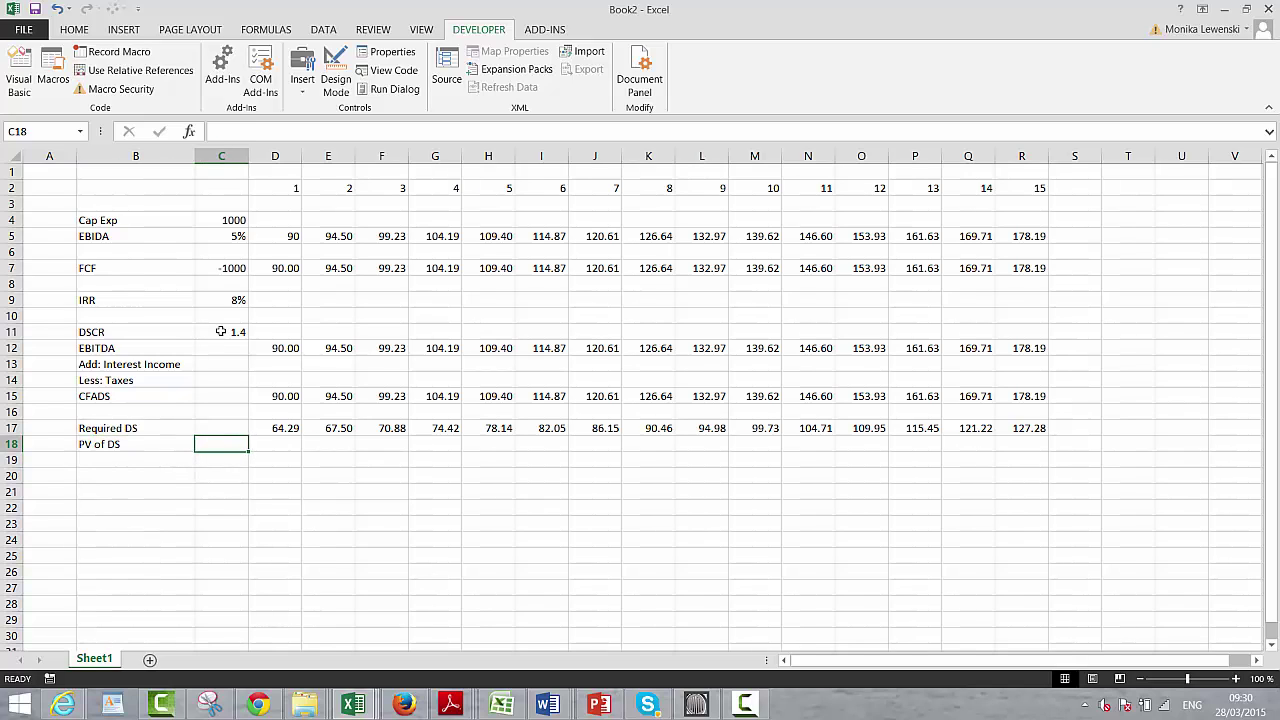
type("6^")
key("Return")
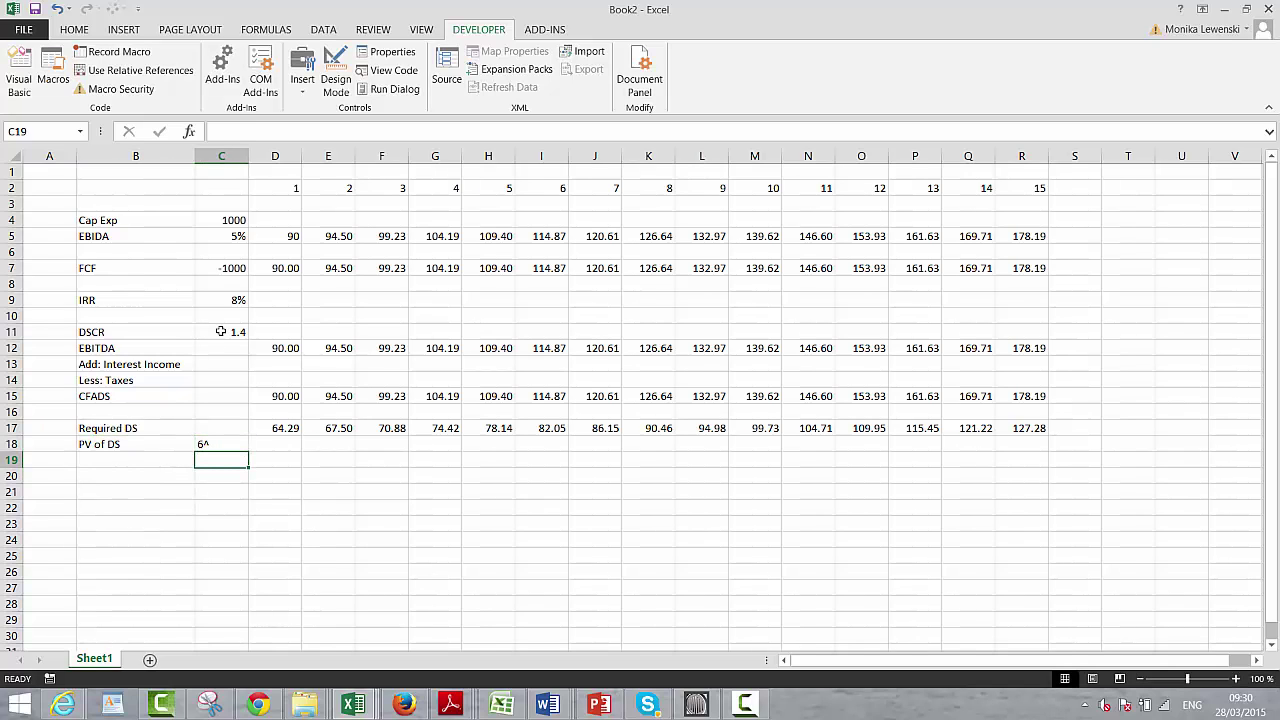
key("Up")
type("5%")
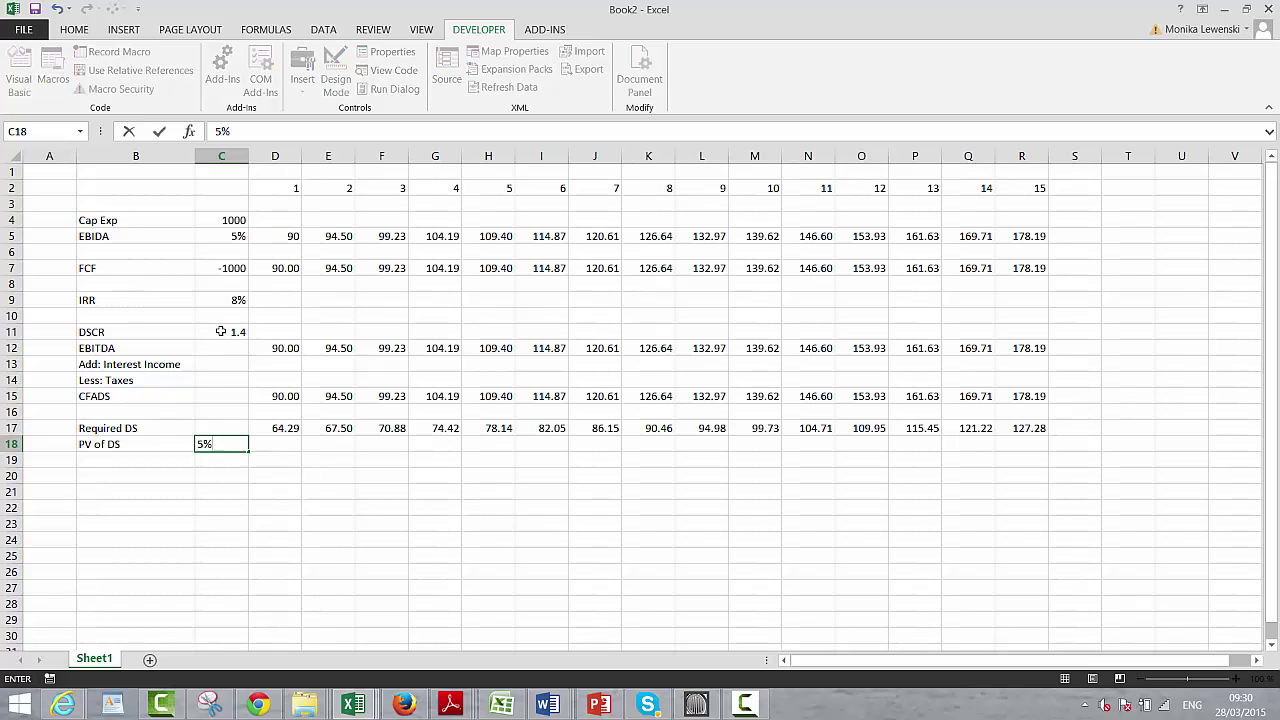
key("Return")
key("Up")
key("Right")
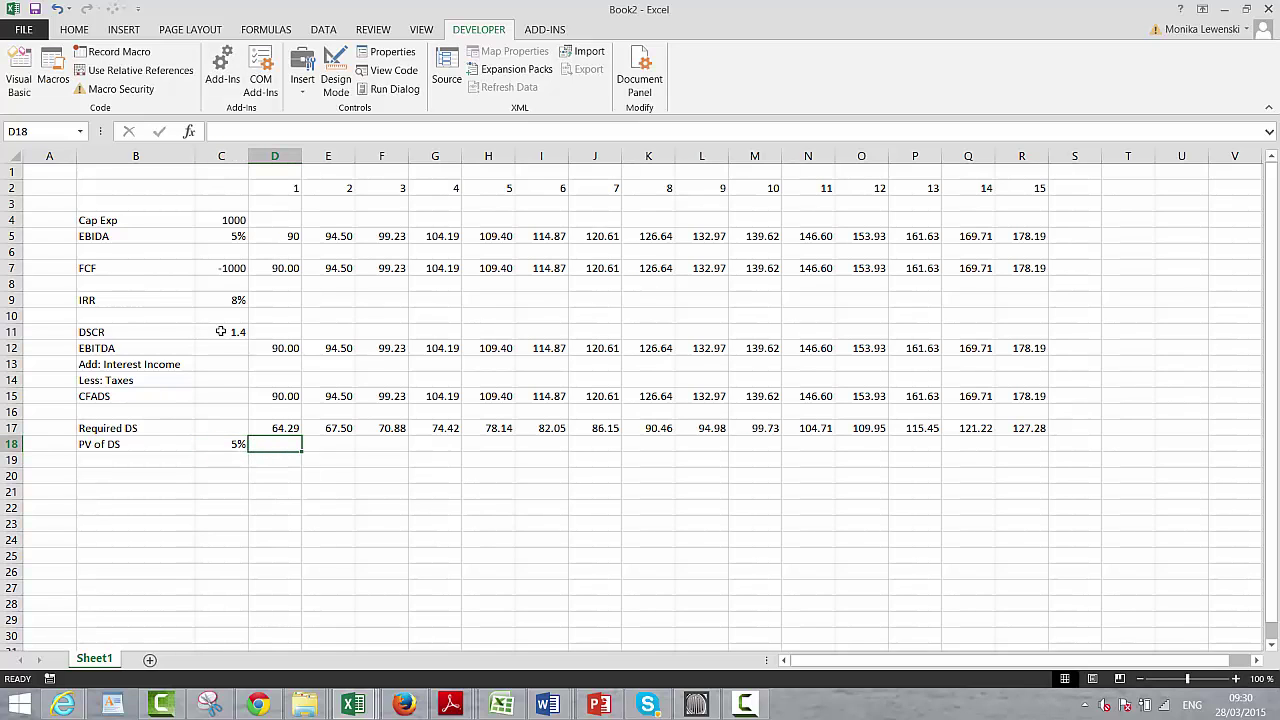
type("=")
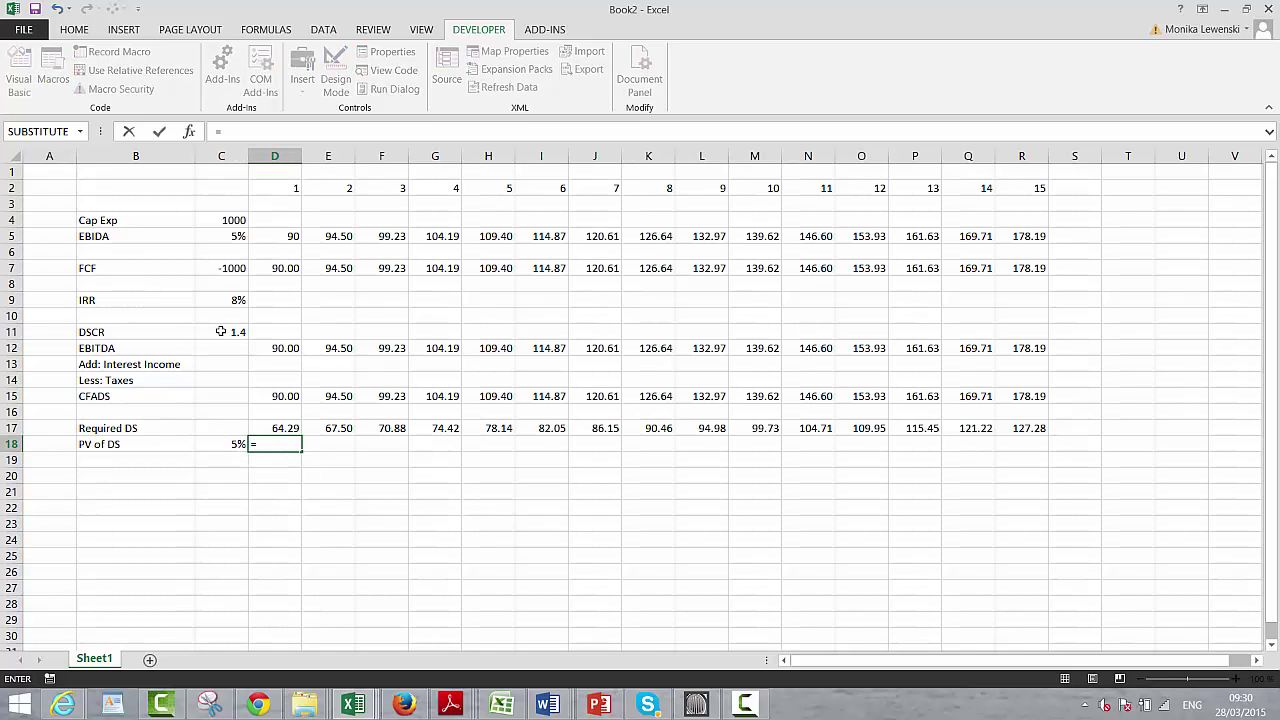
key("Escape")
Step: Replace the label in B18 with Interest Rate
key("Left")
key("Down")
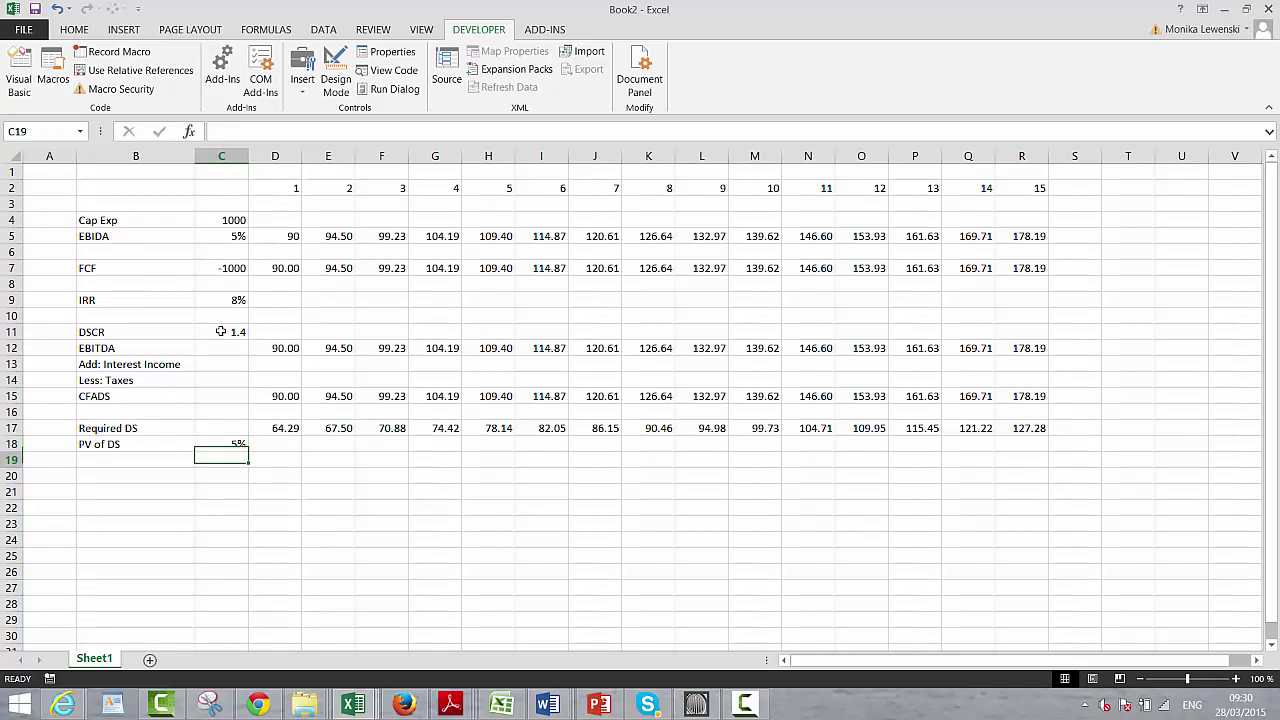
key("Up")
key("Down")
key("Left")
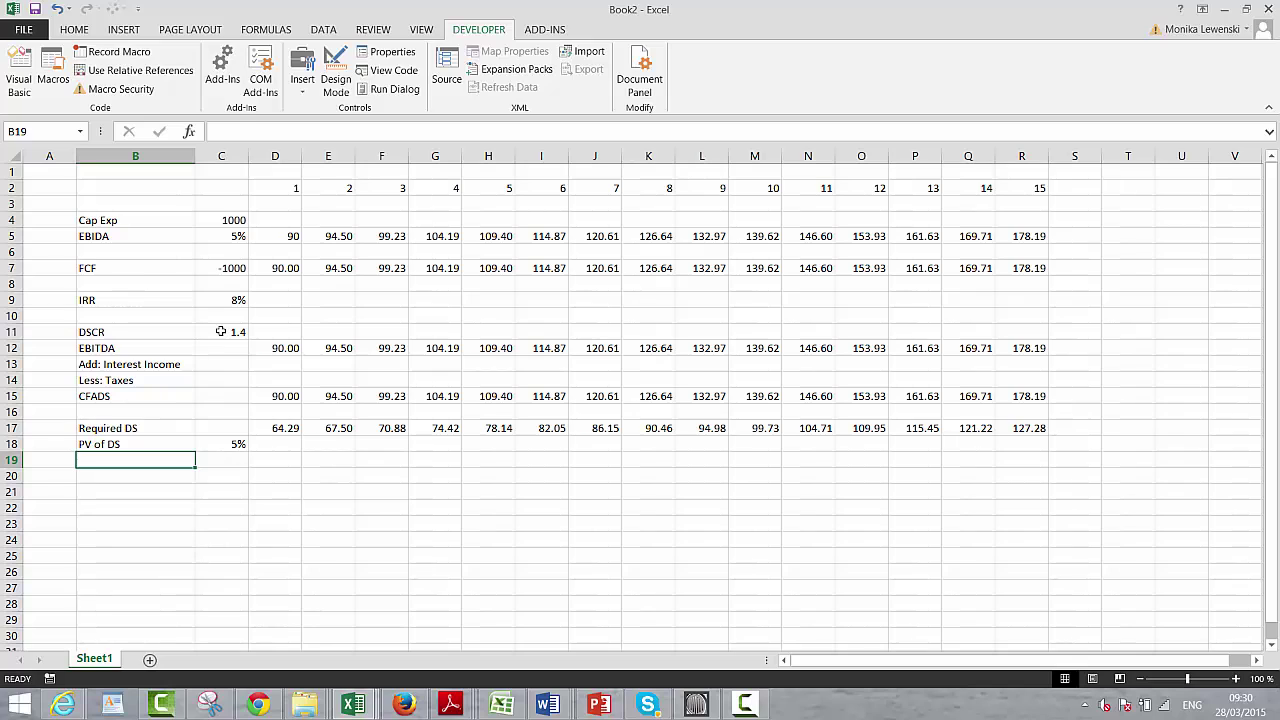
key("Up")
type("Intrer")
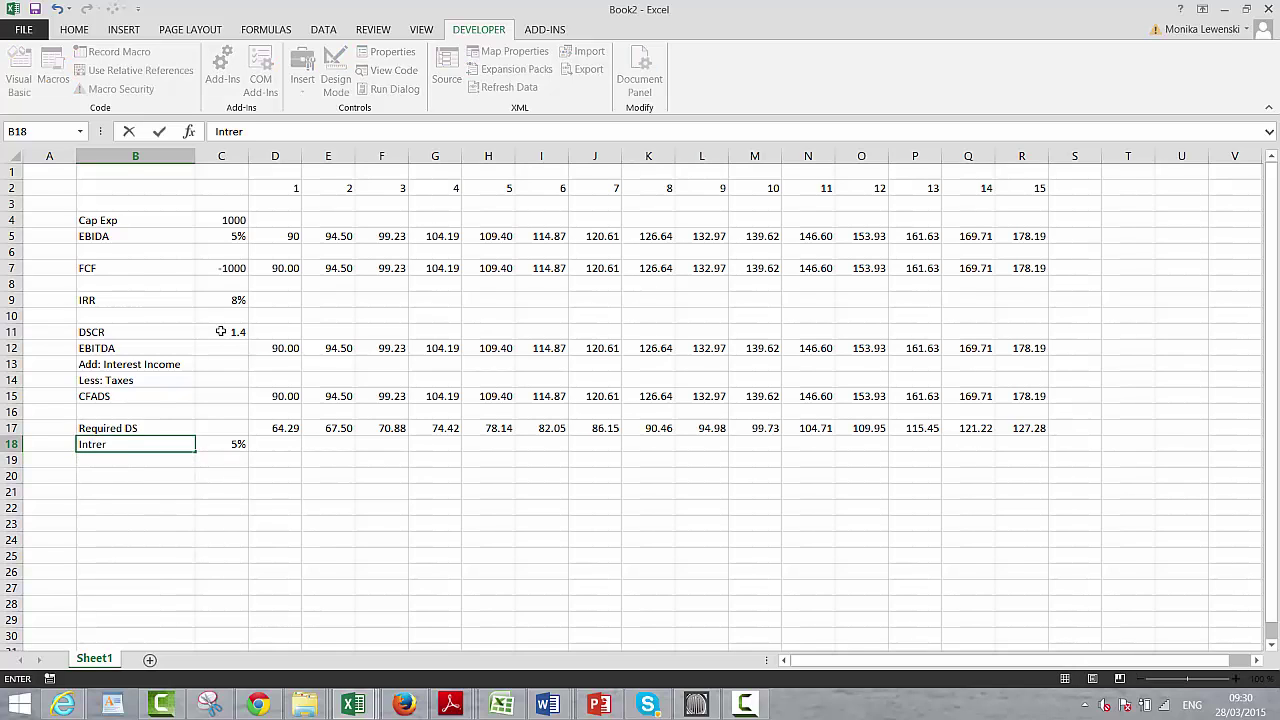
key("BackSpace")
key("BackSpace")
key("BackSpace")
type("erest Rt")
key("BackSpace")
type("ate")
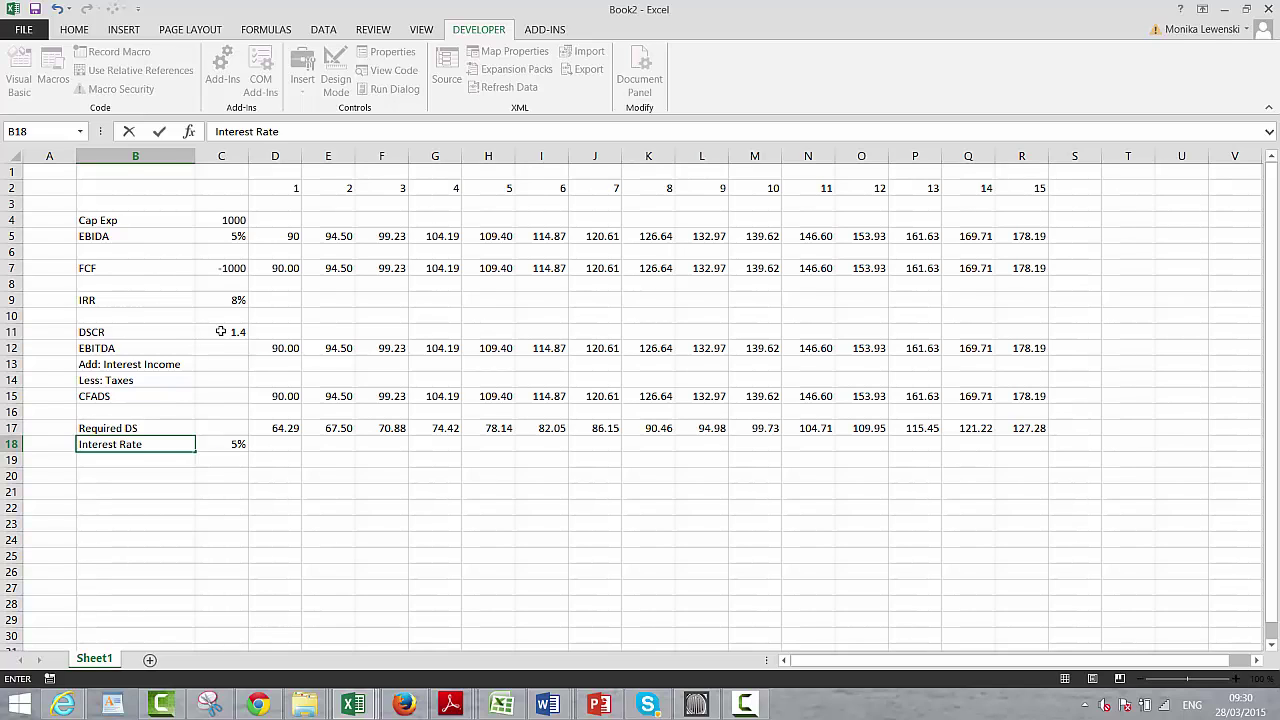
key("Return")
Step: Enter the label PV of Debt Service in cell B19
type("PV")
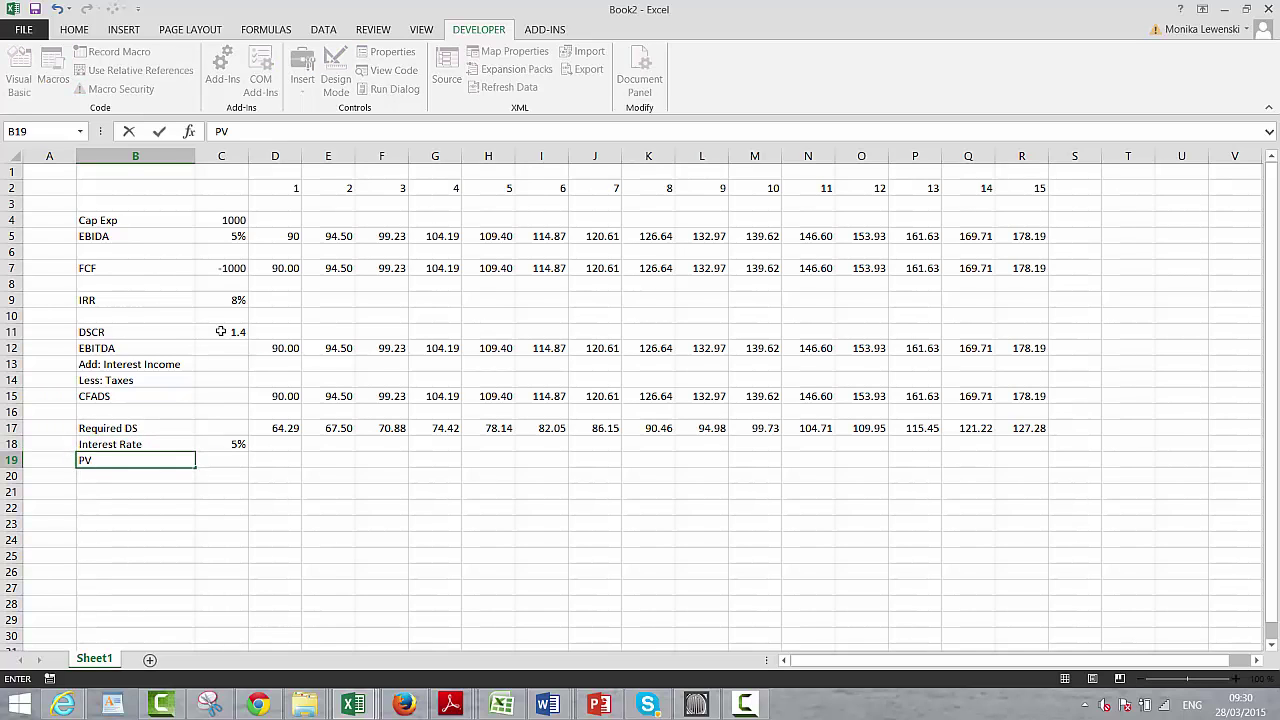
type(" of Debt SE")
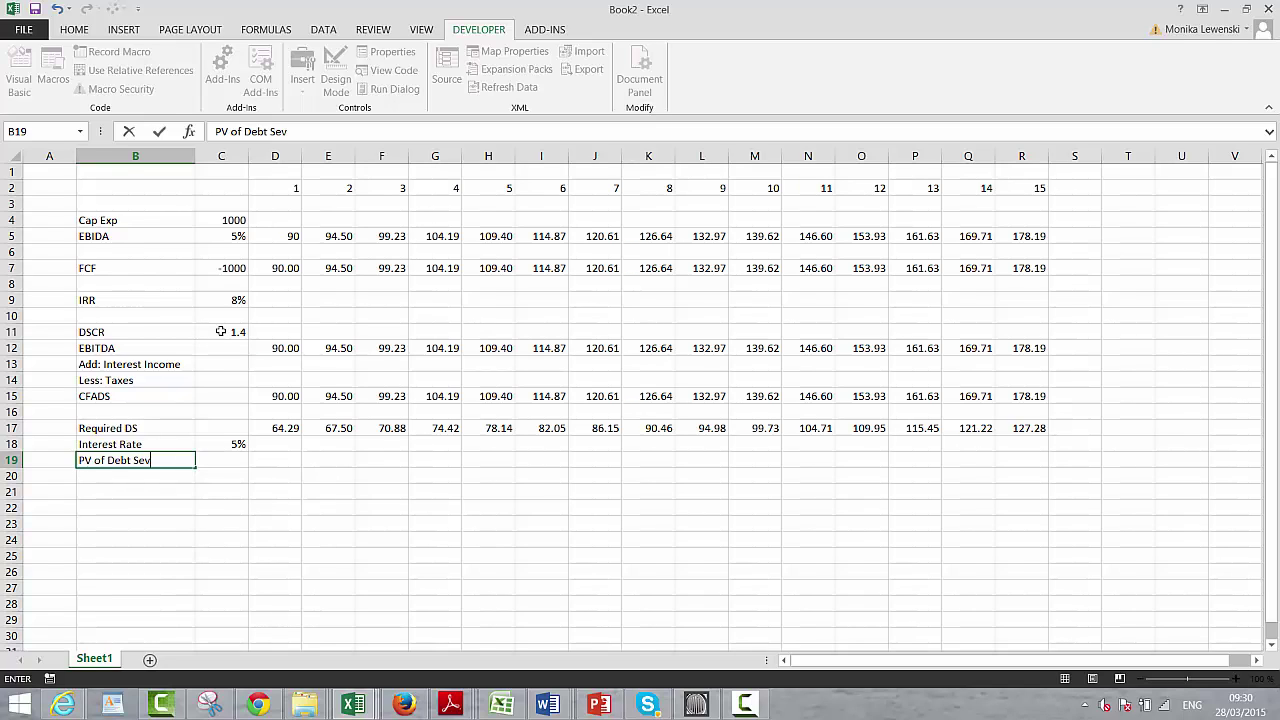
type("rvice")
key("Return")
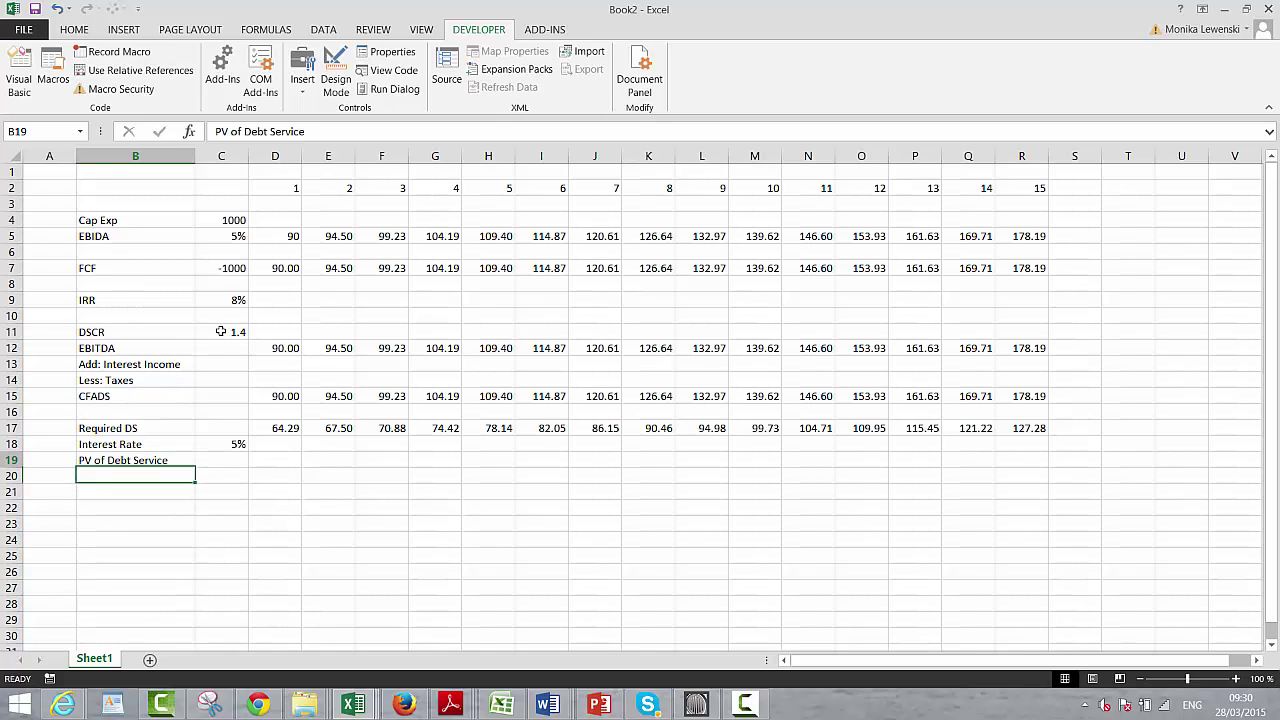
Step: Calculate the present value of debt service in C19 with =NPV(C18;17:17) and show it with two decimals and no currency symbol
key("Up")
key("Right")
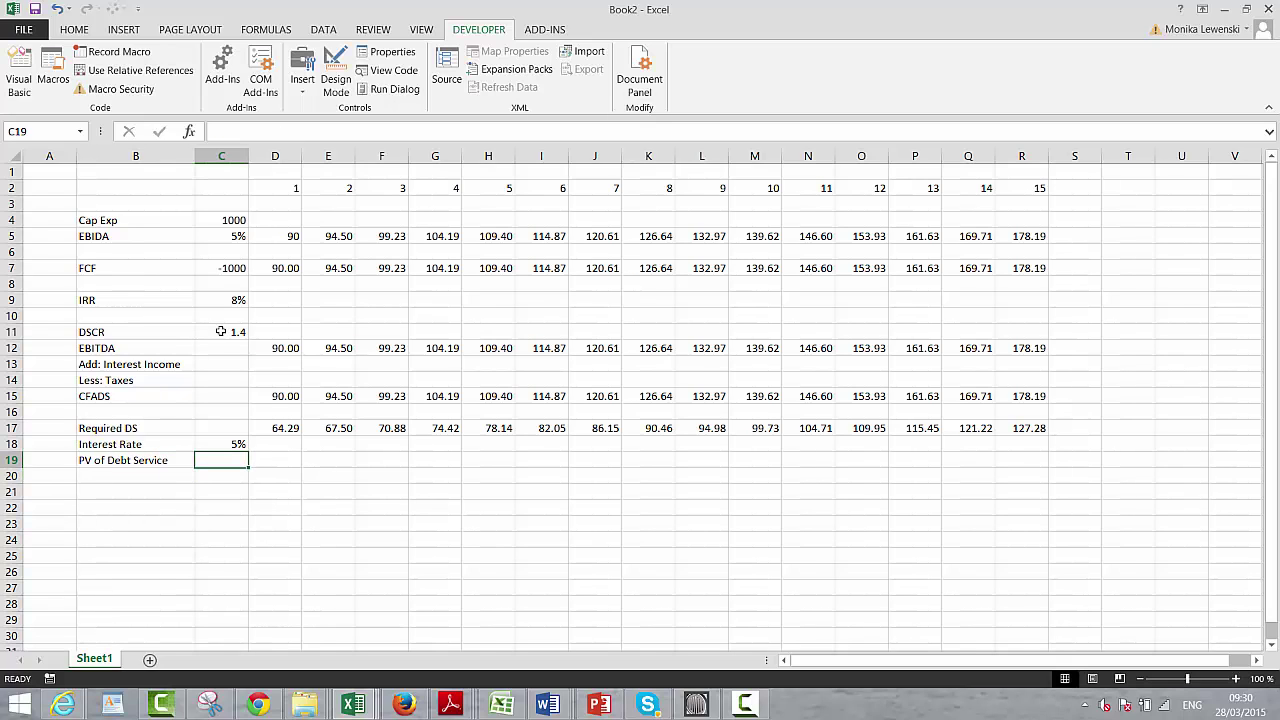
type("=npv")
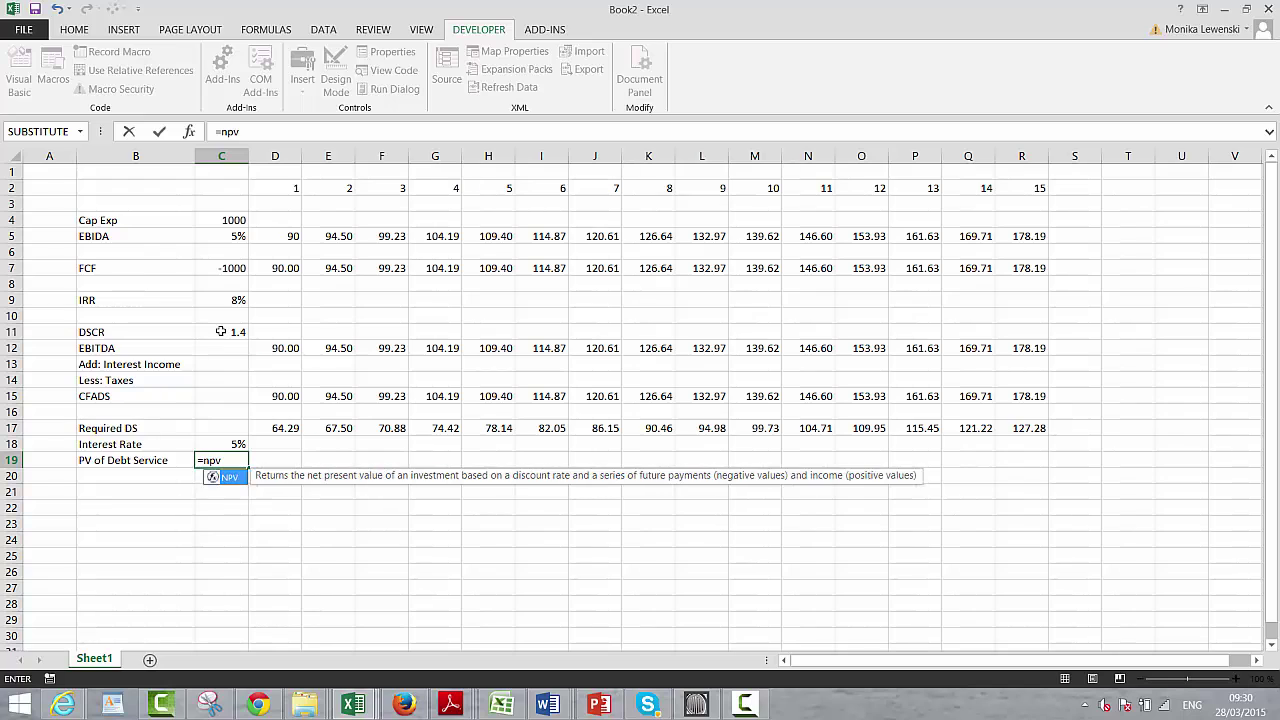
type("(")
key("Up")
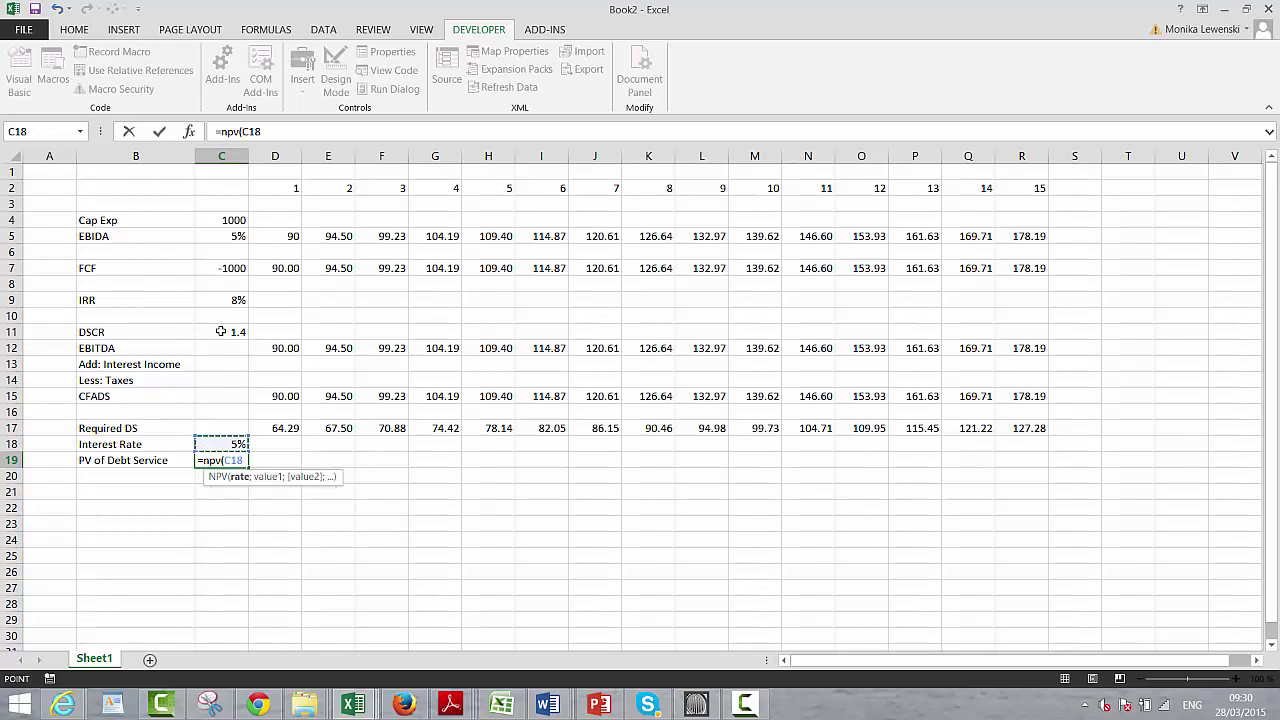
type(";")
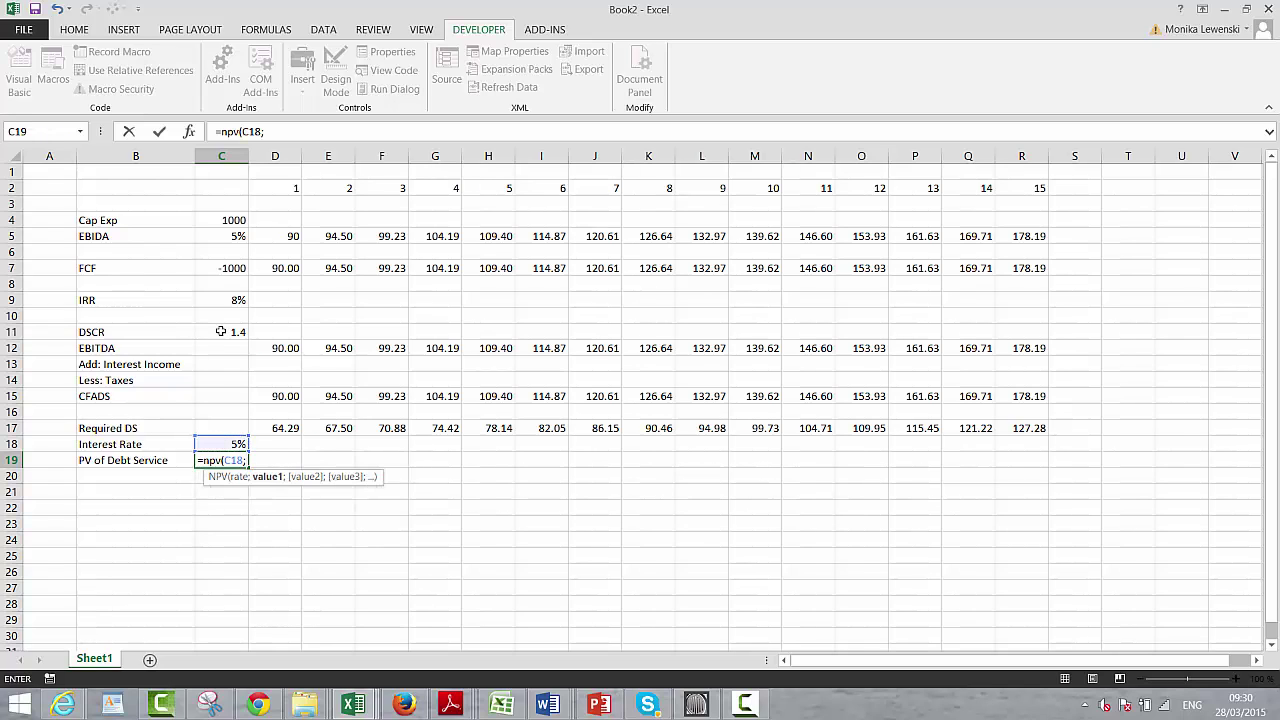
left_click(13, 428)
key("Return")
key("Up")
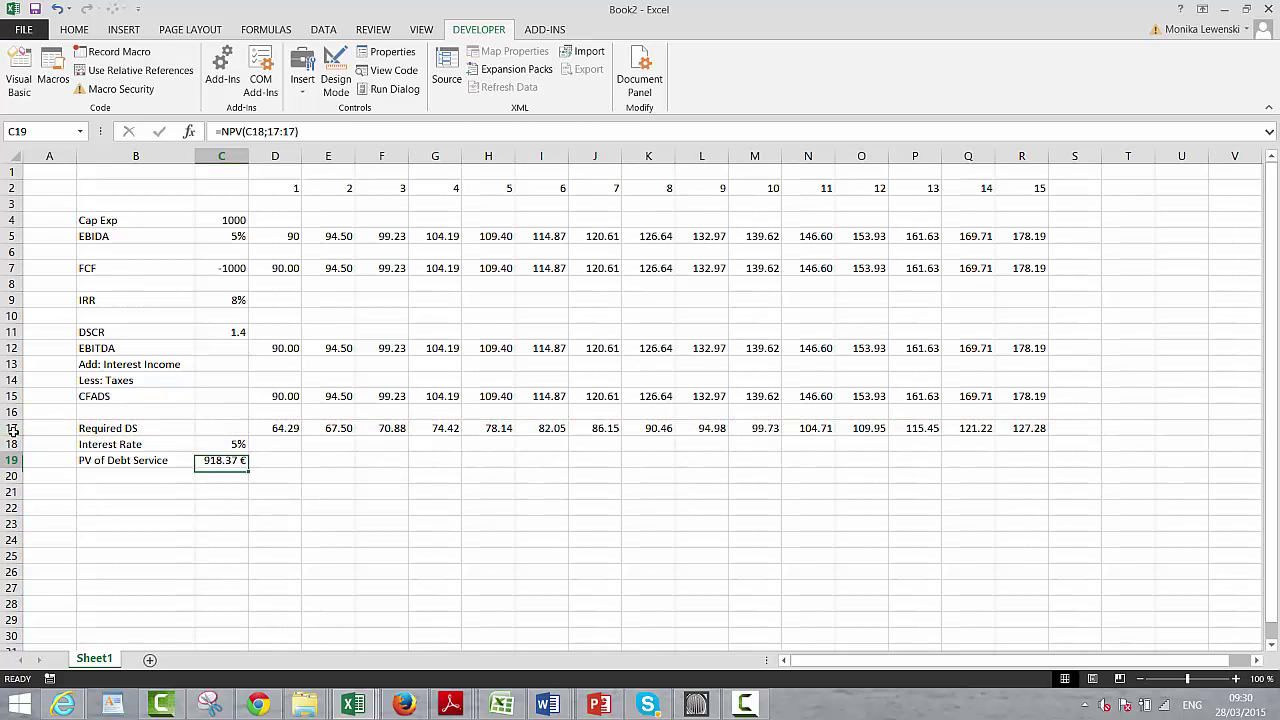
Step: Enter the section heading Debt Balance in B21, leaving a blank row below PV of Debt Service
key("Down")
key("Left")
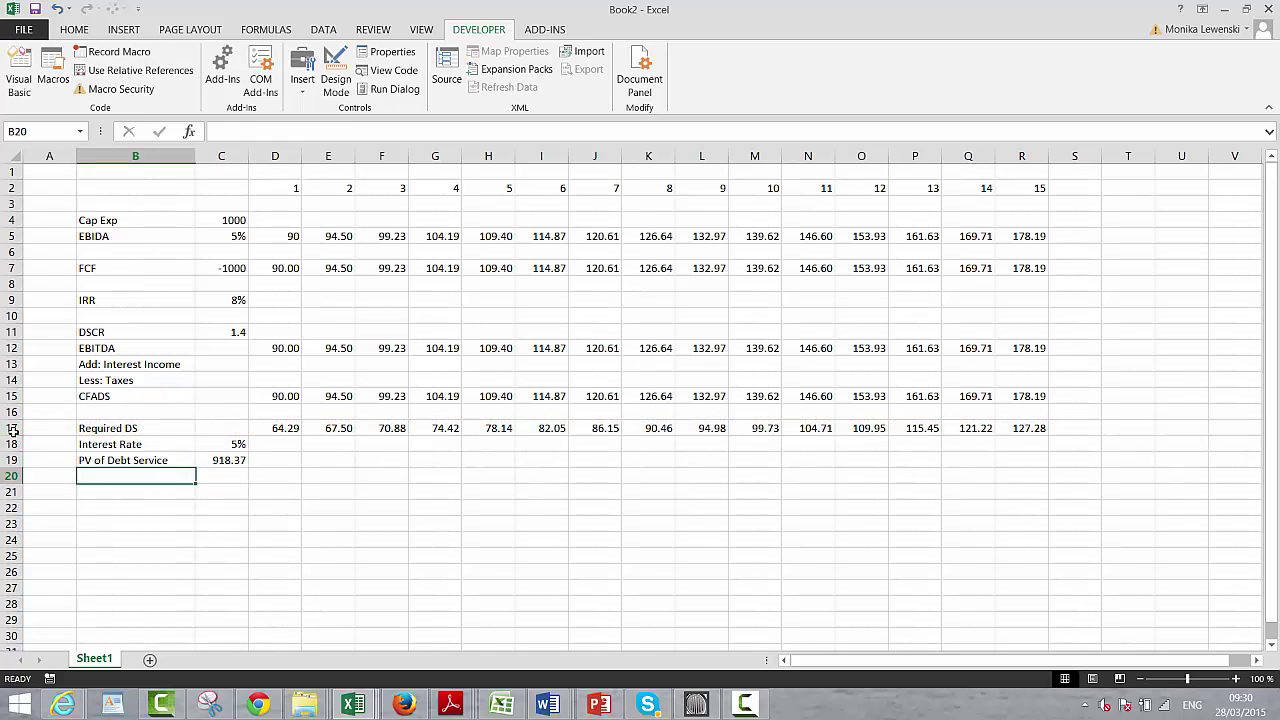
key("Down")
type("Dbe")
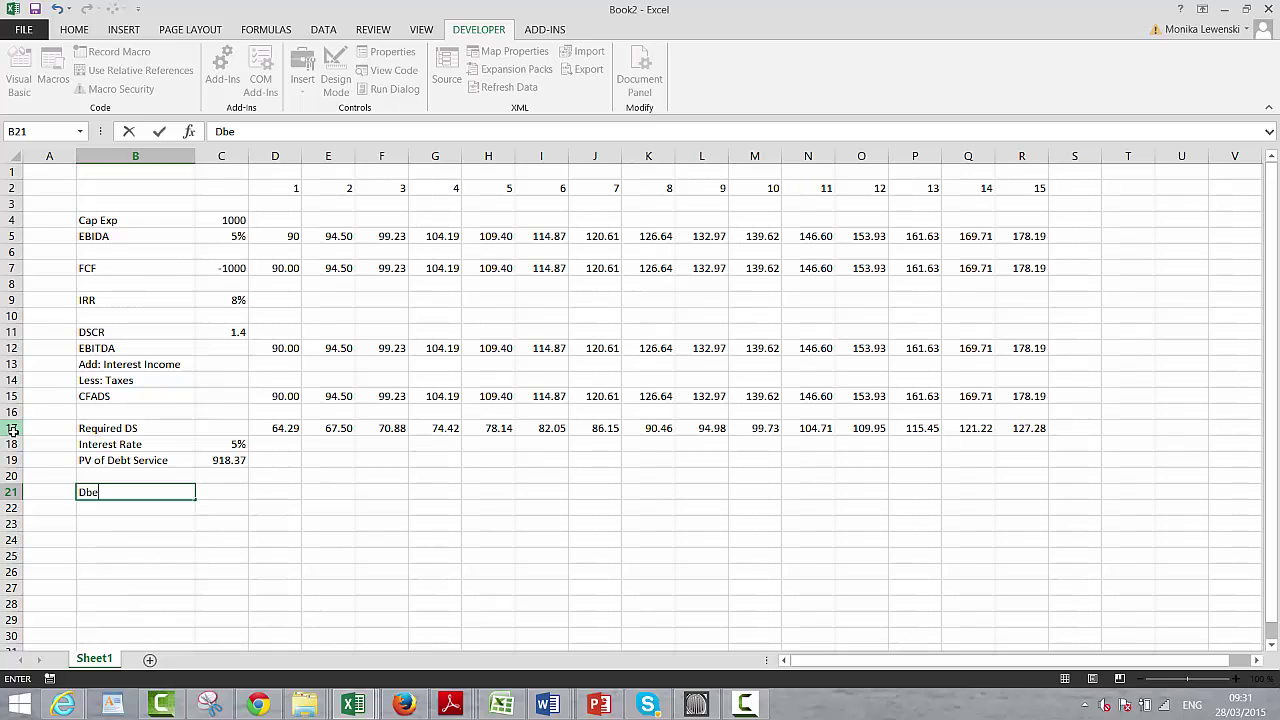
key("BackSpace")
type("ebt Balacn")
key("BackSpace")
key("BackSpace")
type("nce")
key("Return")
Step: Enter the row labels Opening Balance, Less: Repayments, Closing Balance and Interest Cost in cells B22 to B25
type("Ope")
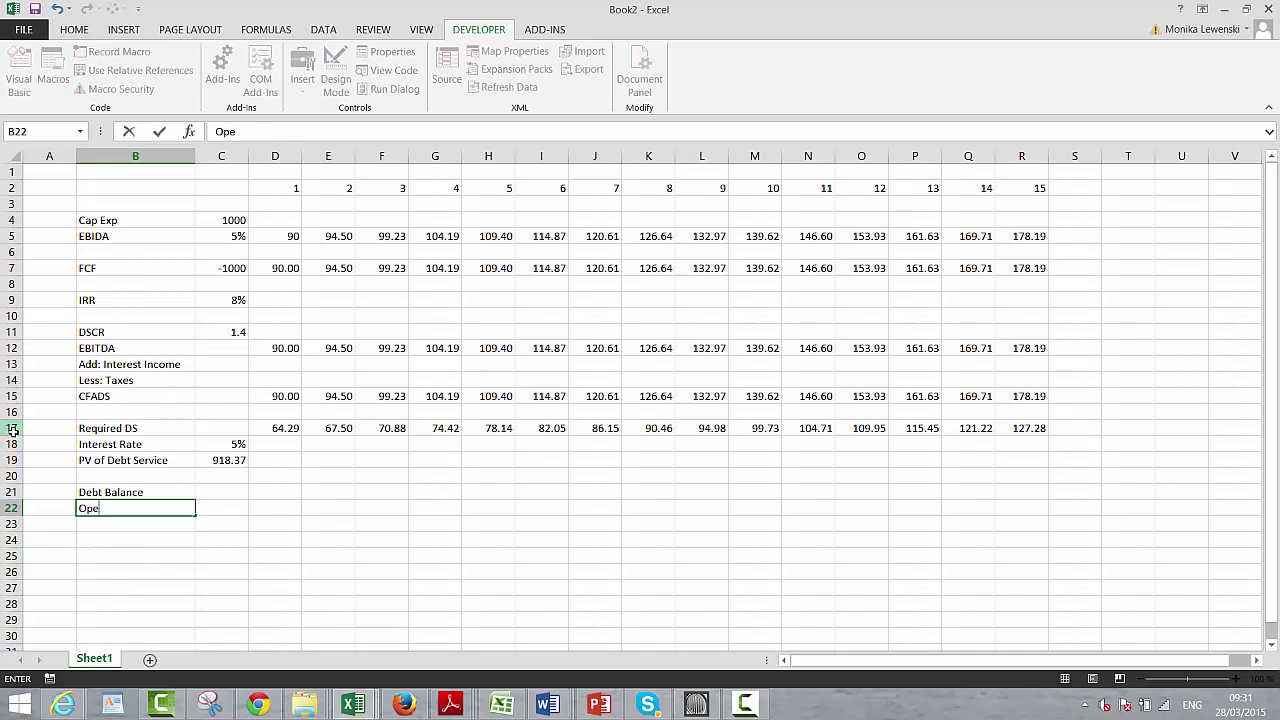
type("ning Balance")
key("Return")
type("Le")
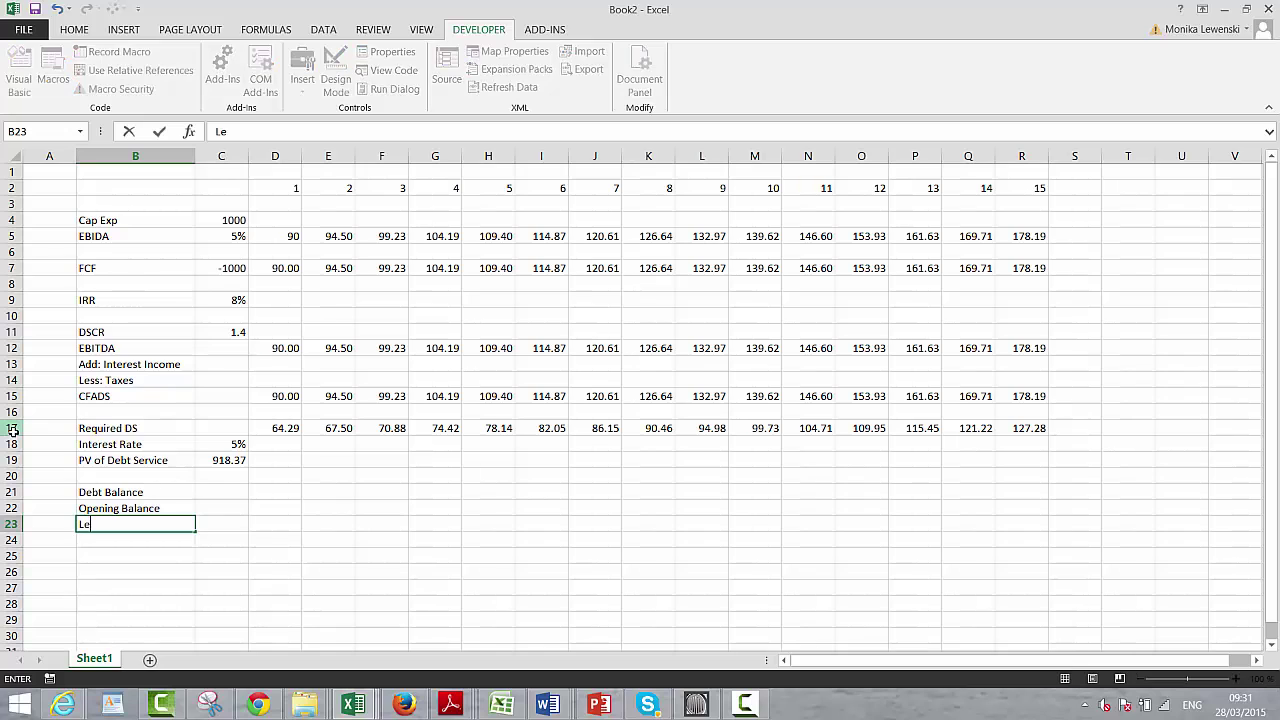
type("ss: Repayments")
key("Return")
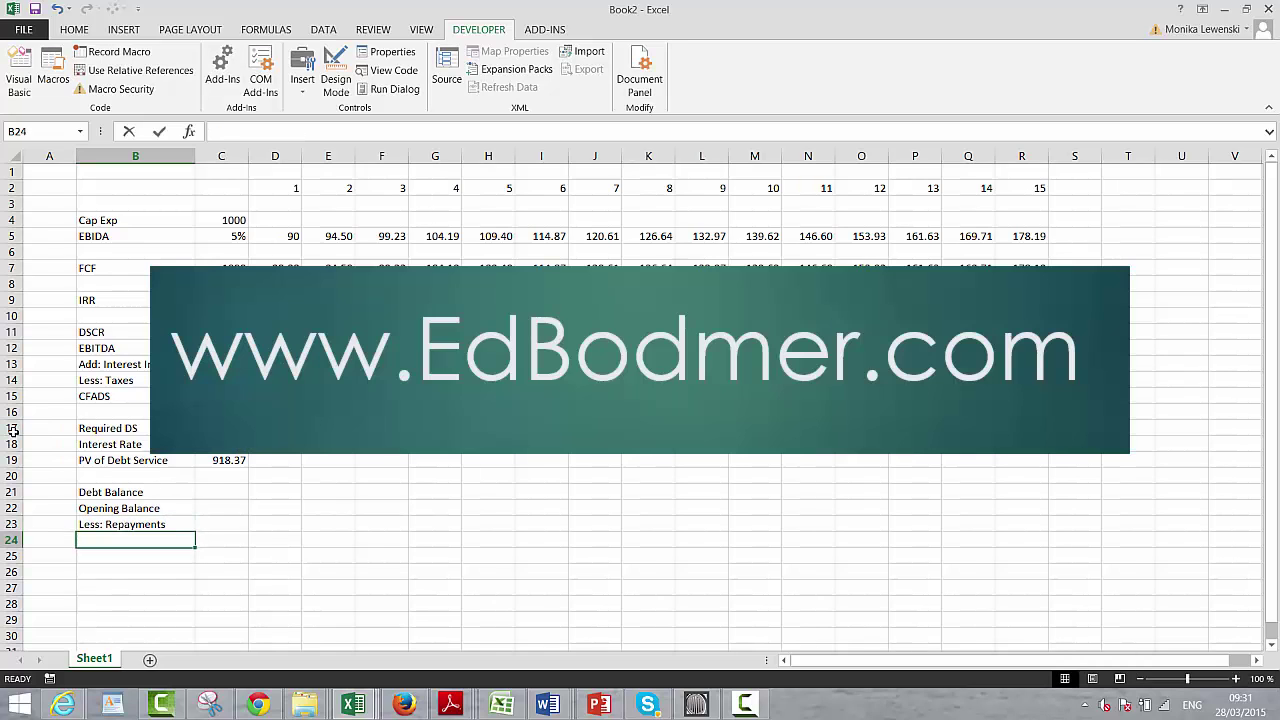
type("Closing B")
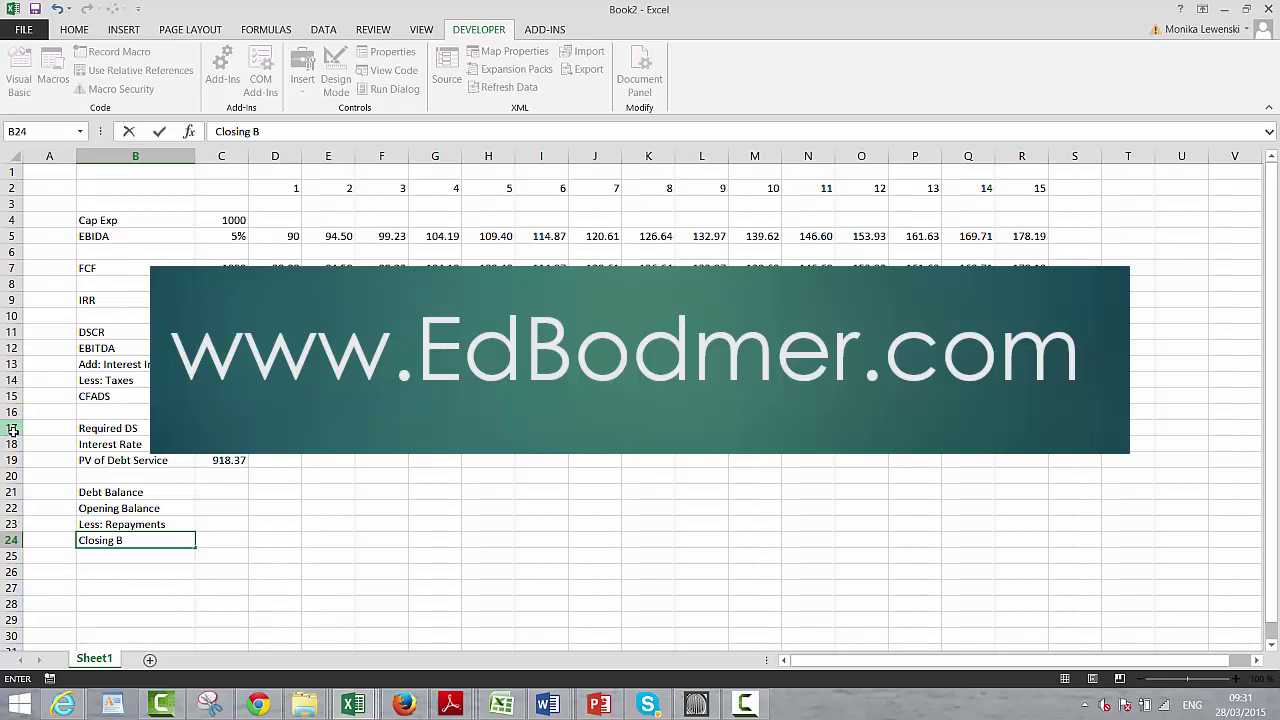
type("alance")
key("Return")
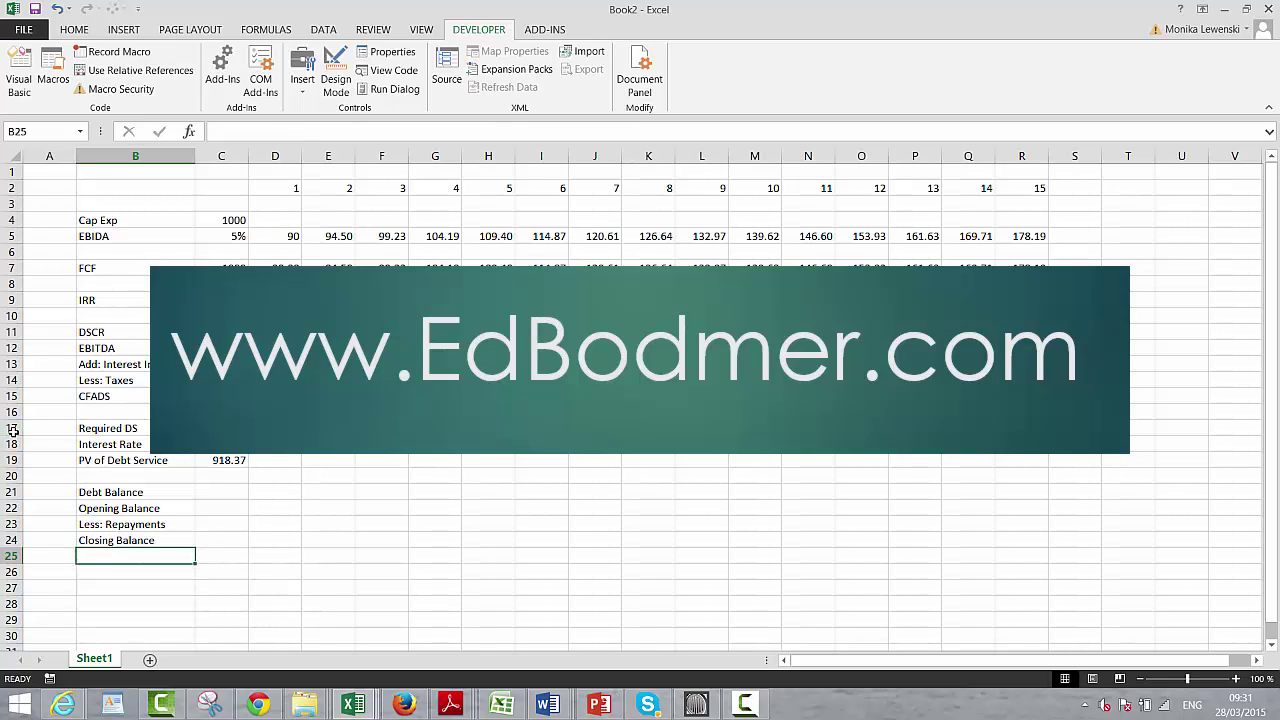
type("Interest")
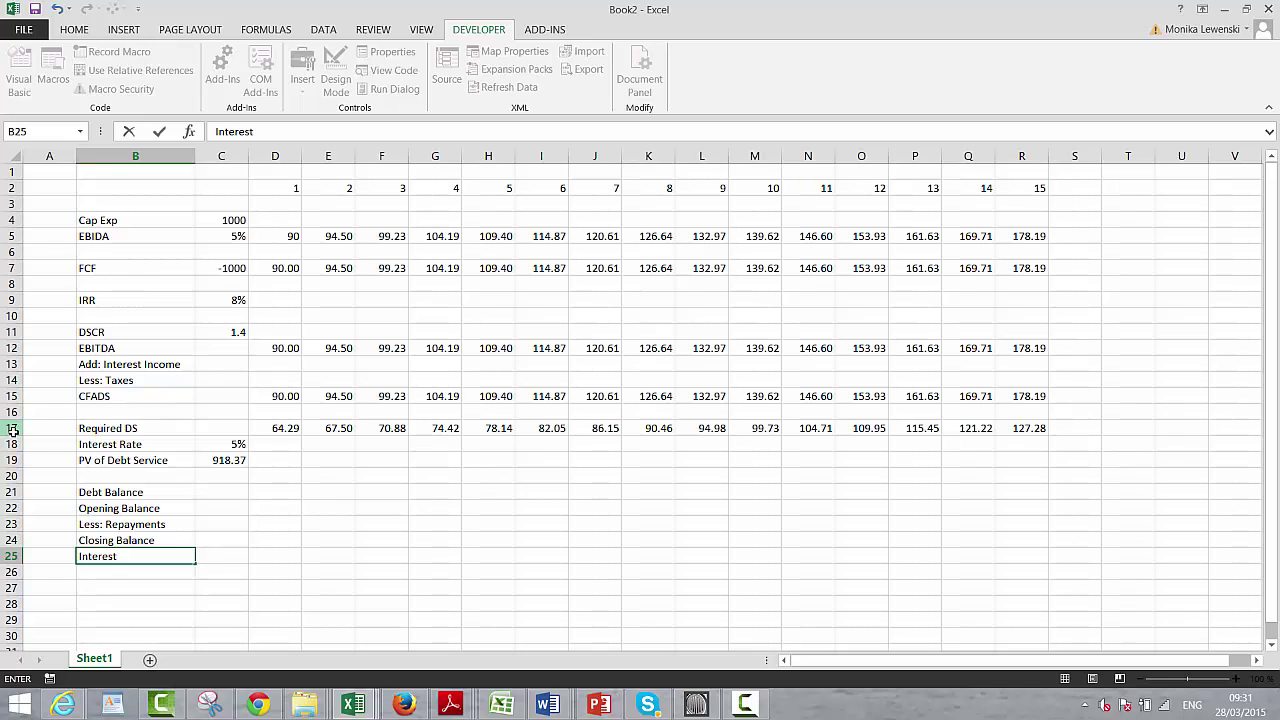
type(" Cost")
key("Return")
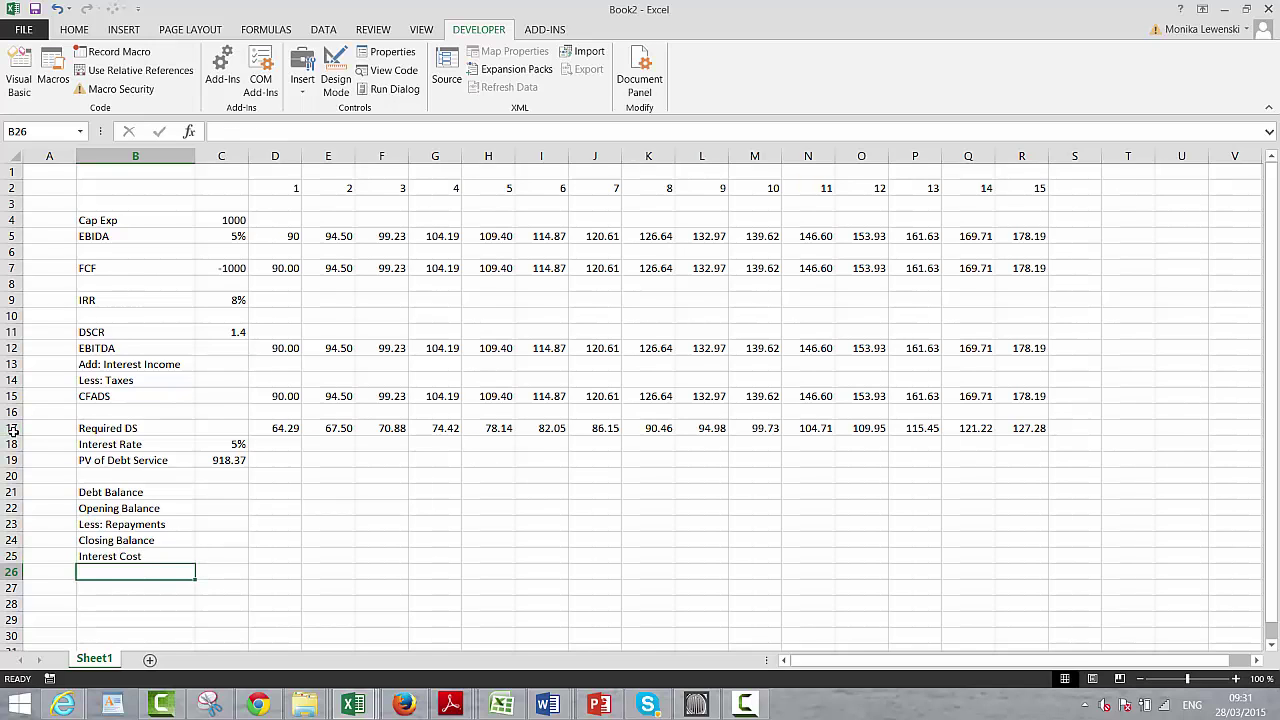
Step: Link the initial closing debt balance in C24 to the PV of Debt Service, =C19
key("Up")
key("Right")
key("Up")
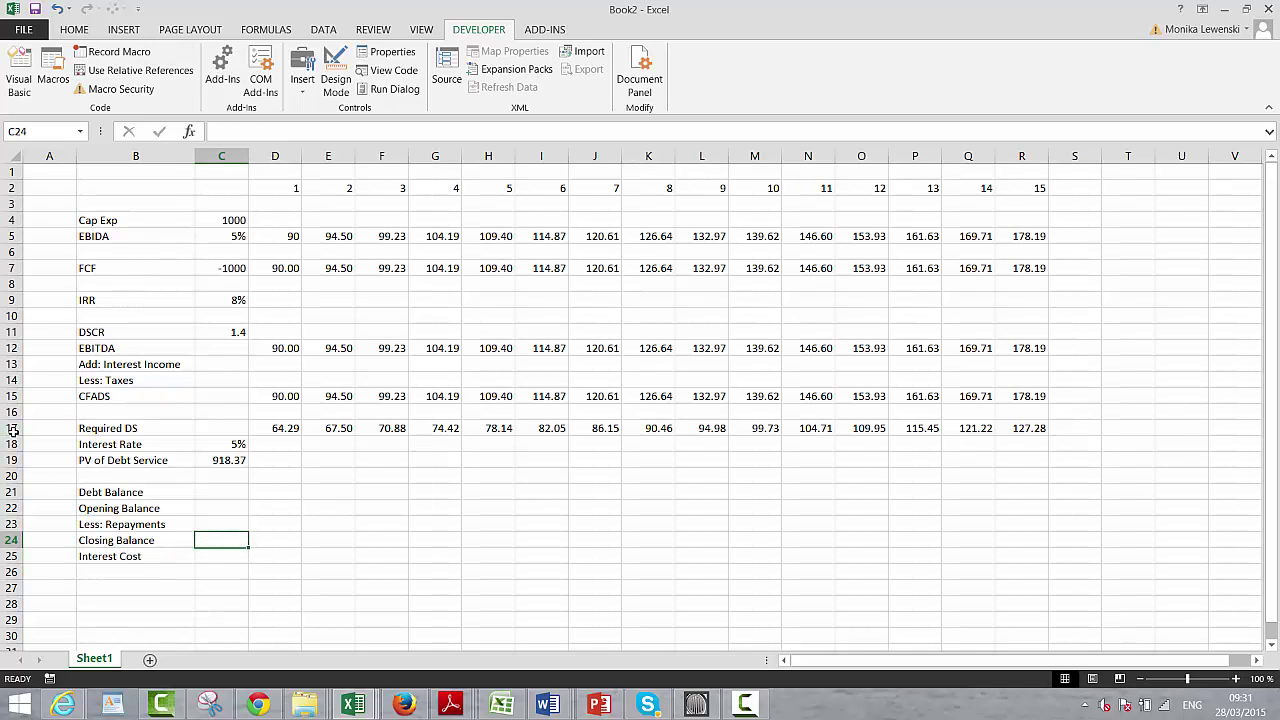
type("=")
key("Up")
key("Up")
key("Up")
key("Up")
key("Up")
key("Return")
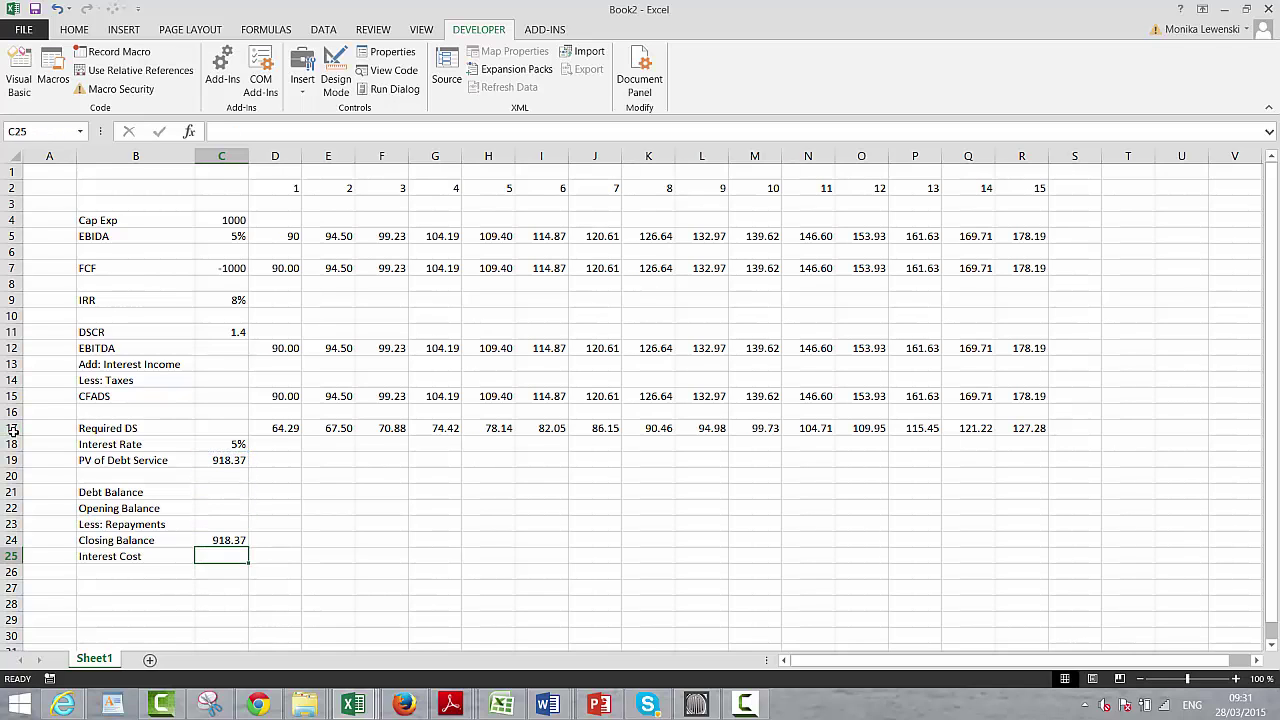
Step: Set the first-period opening balance in D22 equal to the prior closing balance, =C24
key("Up")
key("Right")
key("Up")
key("Up")
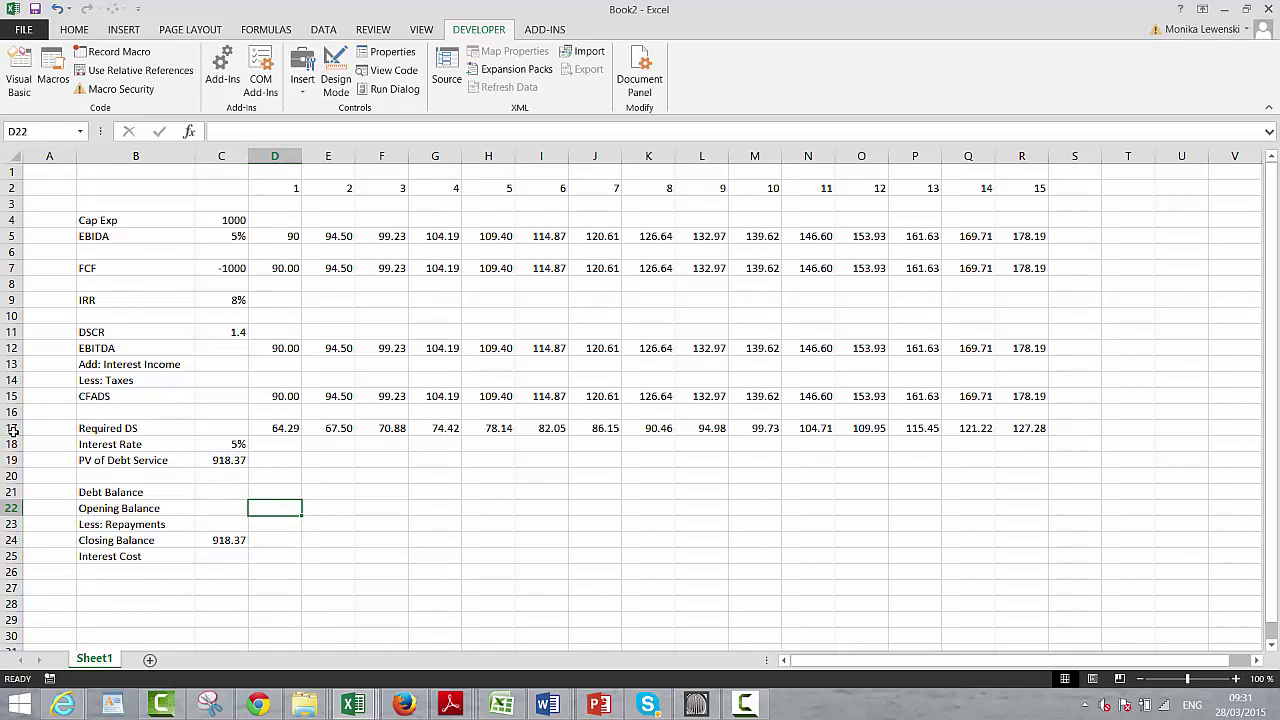
type("=")
key("Down")
key("Down")
key("Left")
key("Return")
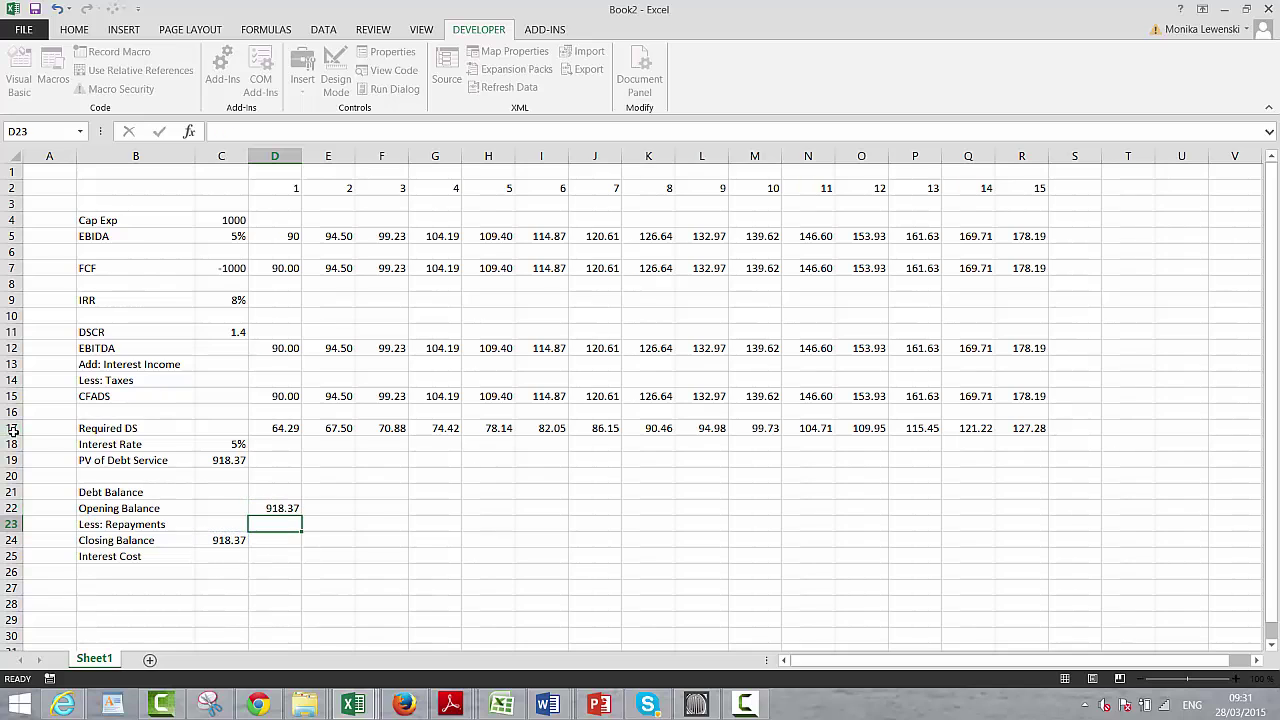
Step: Calculate the first-period repayment in D23 as required debt service minus interest cost, =D17-D25
type("=")
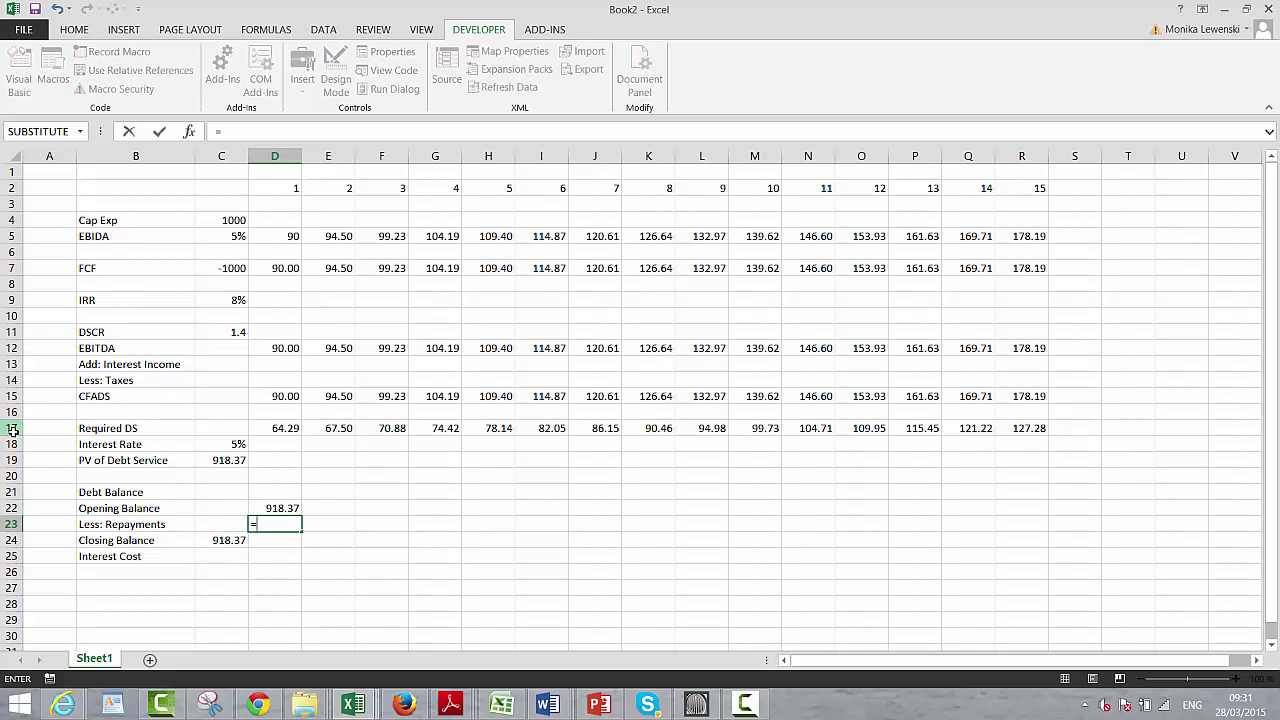
key("Up")
key("Up")
key("Up")
key("Up")
key("Up")
key("Up")
key("Up")
key("Up")
key("Down")
key("Down")
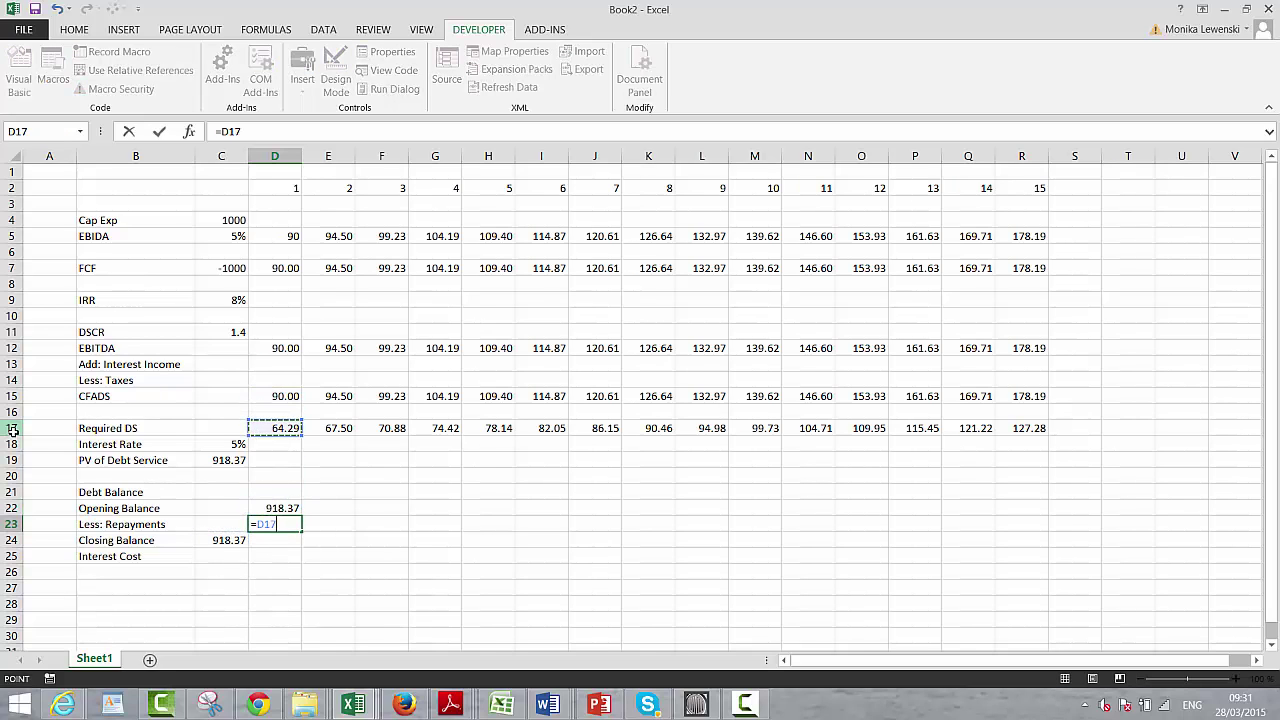
type("-")
key("Down")
key("Down")
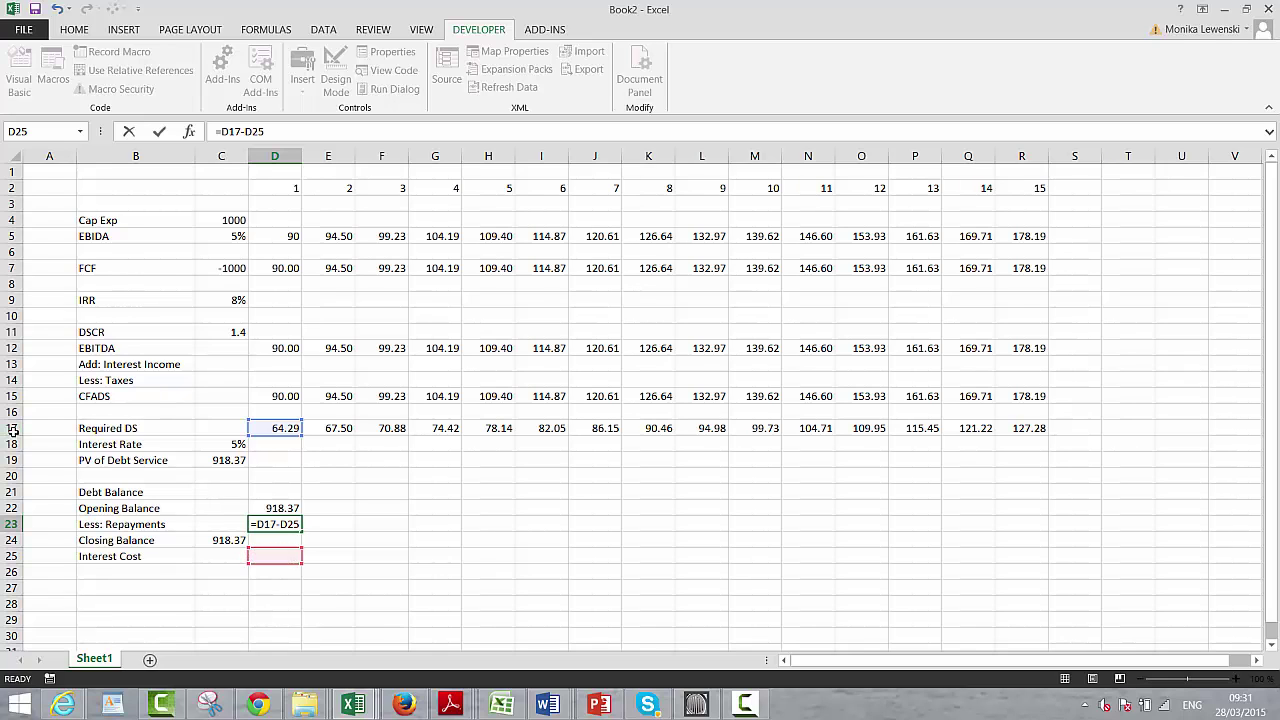
key("Return")
Step: Calculate the first-period closing balance in D24 as opening balance minus repayments, =D22-D23
type("=")
key("Up")
key("Up")
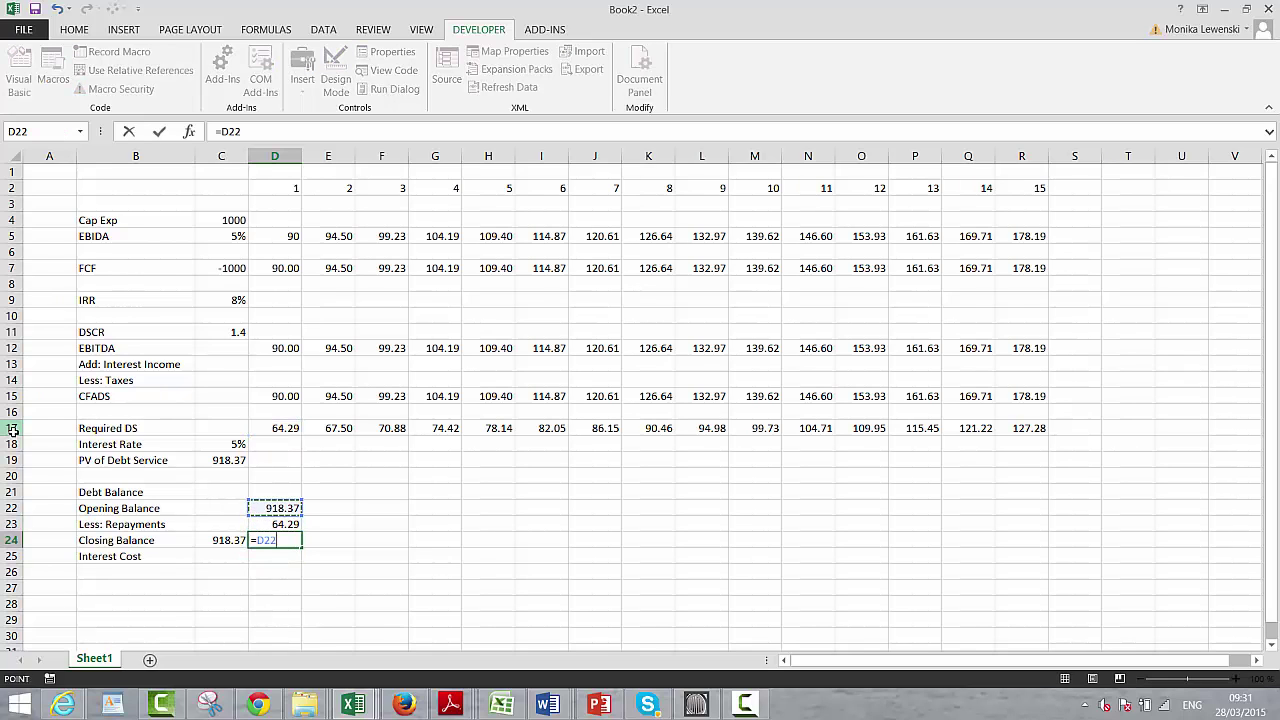
type("-")
key("Up")
key("Return")
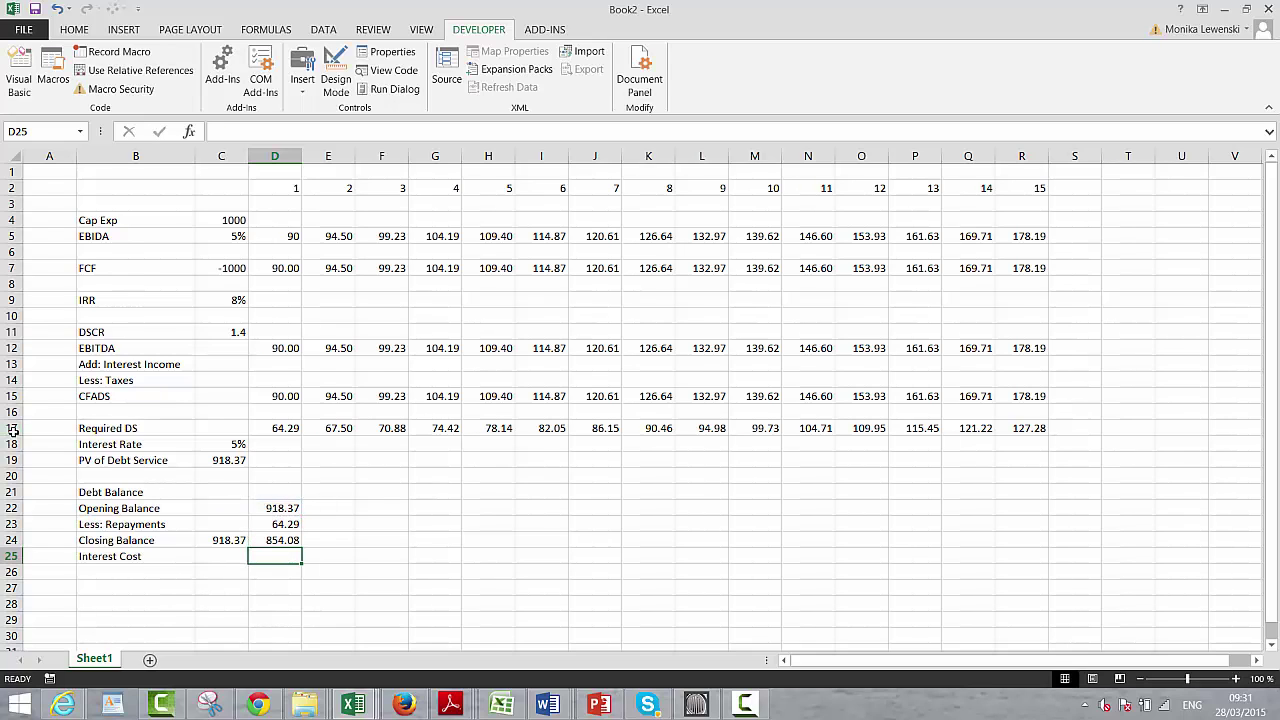
type("=")
key("Up")
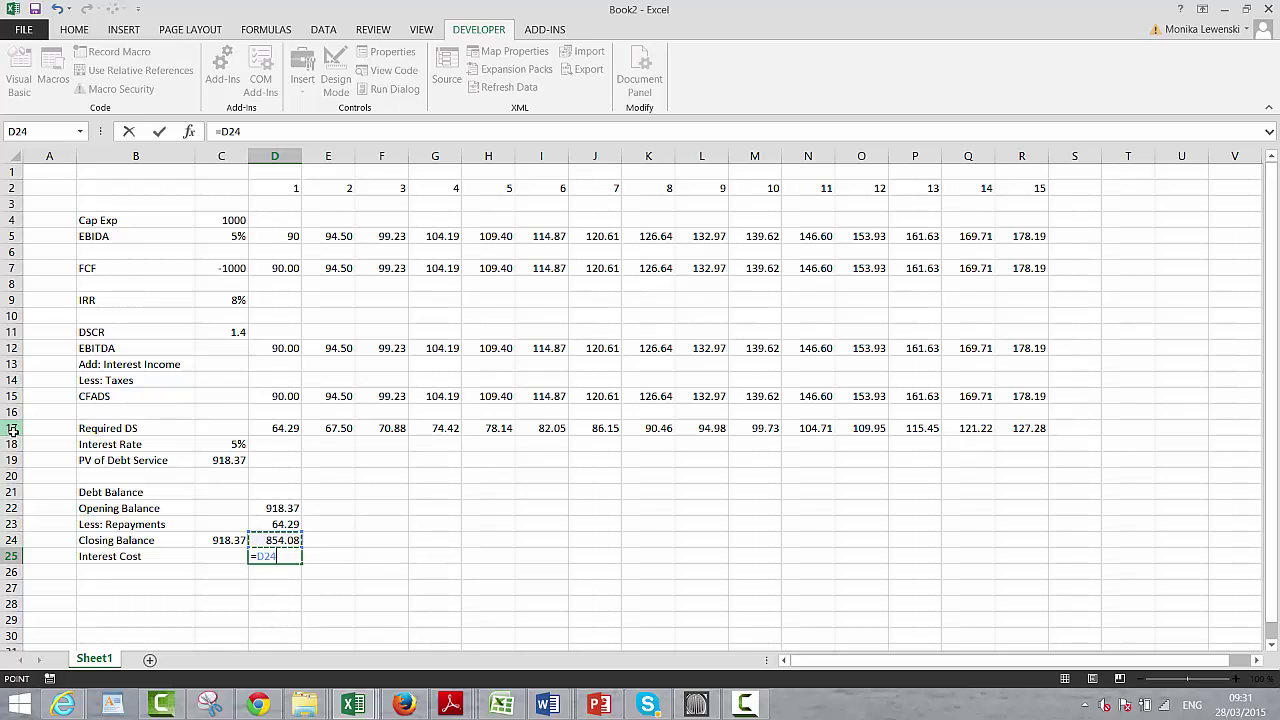
key("Escape")
Step: Link the interest rate into C25 of the Interest Cost row with =C18
key("Down")
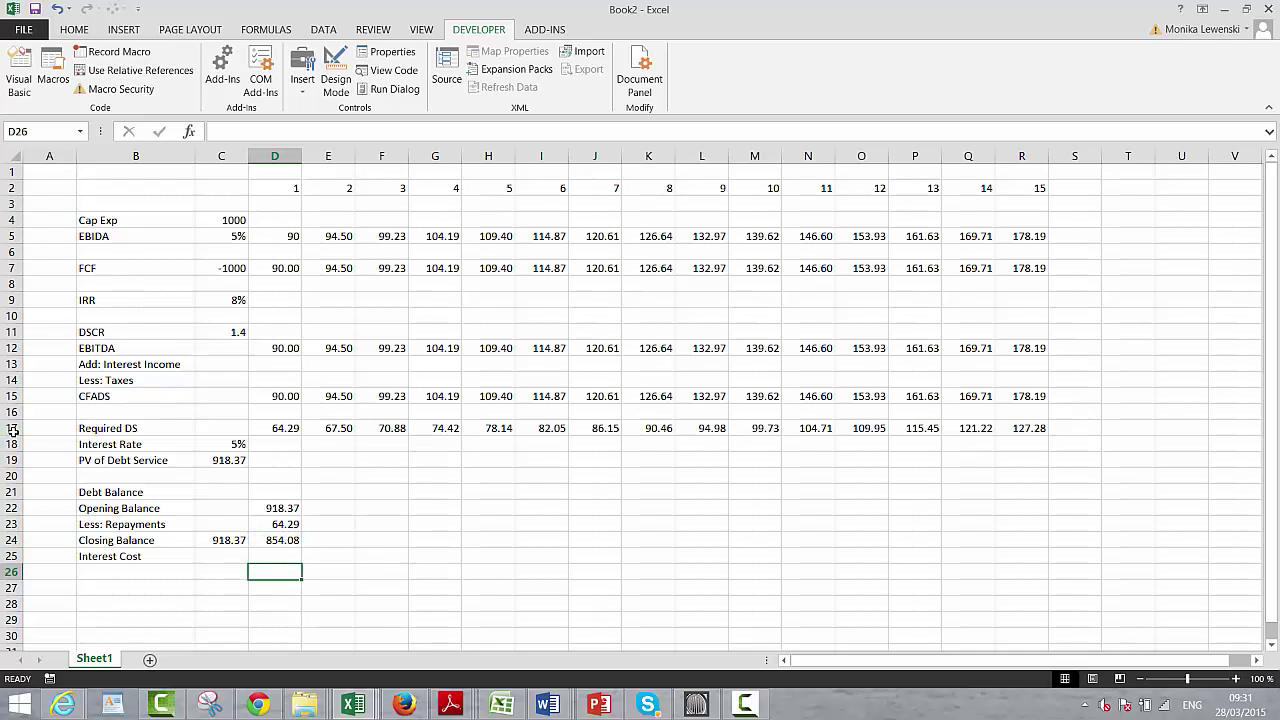
key("Left")
key("Up")
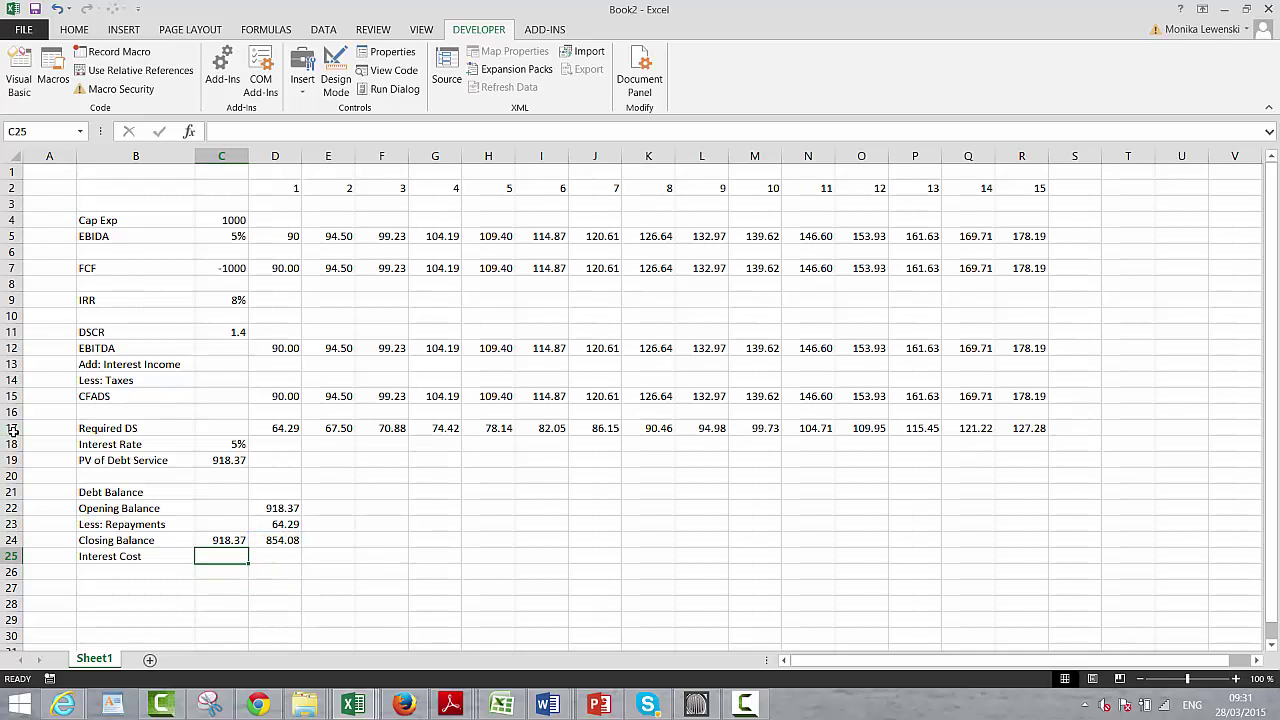
type("=")
key("Up")
key("Up")
key("Up")
key("Up")
key("Up")
key("Up")
key("Up")
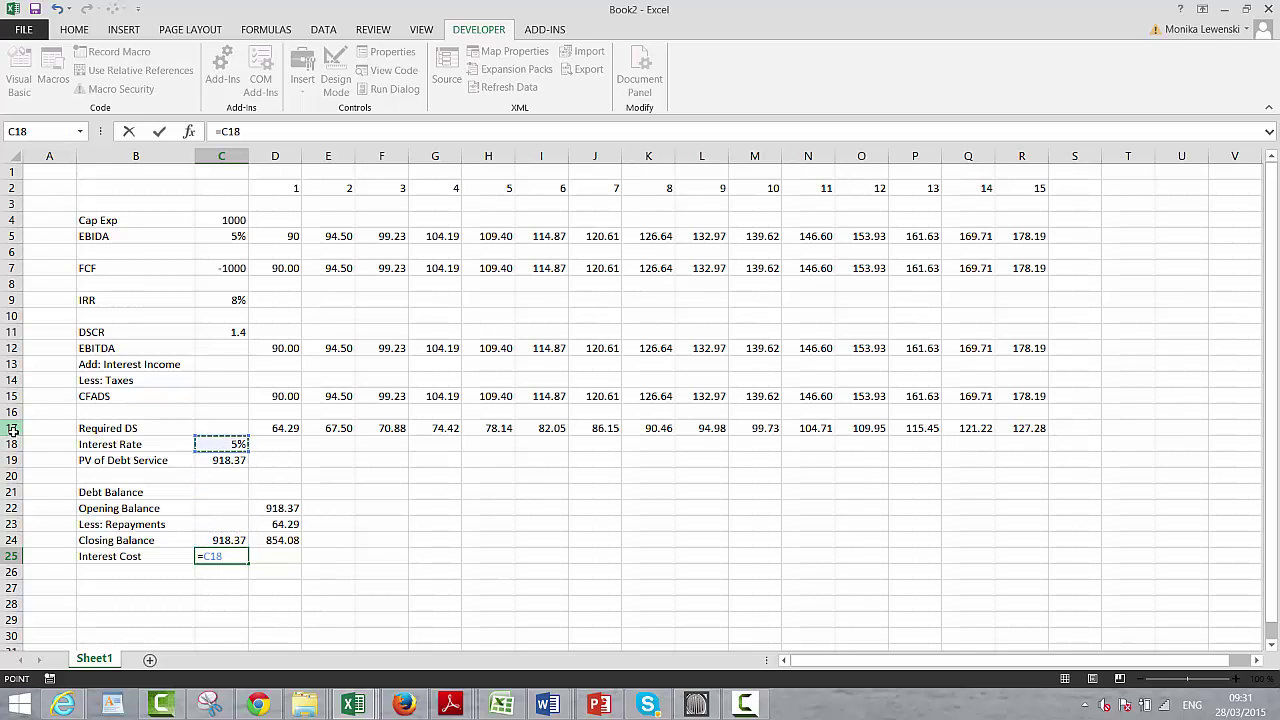
key("Return")
Step: Calculate the first-period interest cost in D25 as opening balance times the fixed rate, =D22*$C$25
key("Up")
key("Right")
type("=")
key("Up")
key("Up")
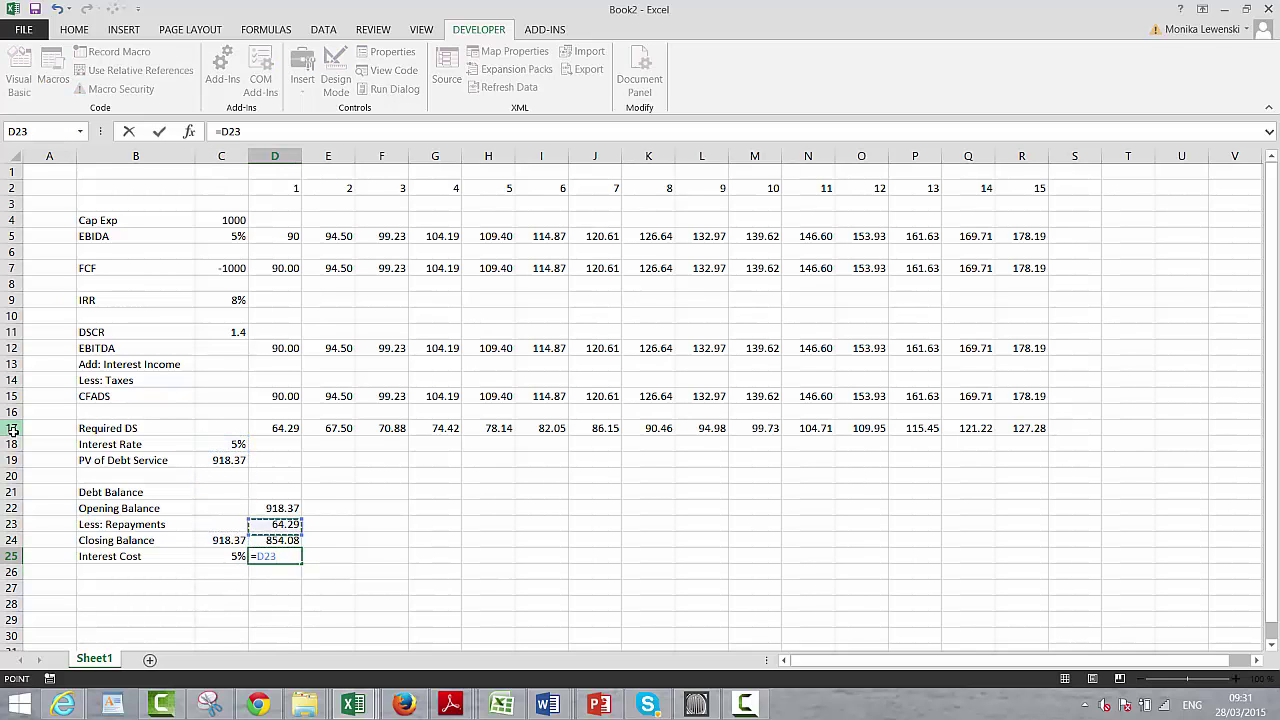
key("Up")
type("*")
key("Left")
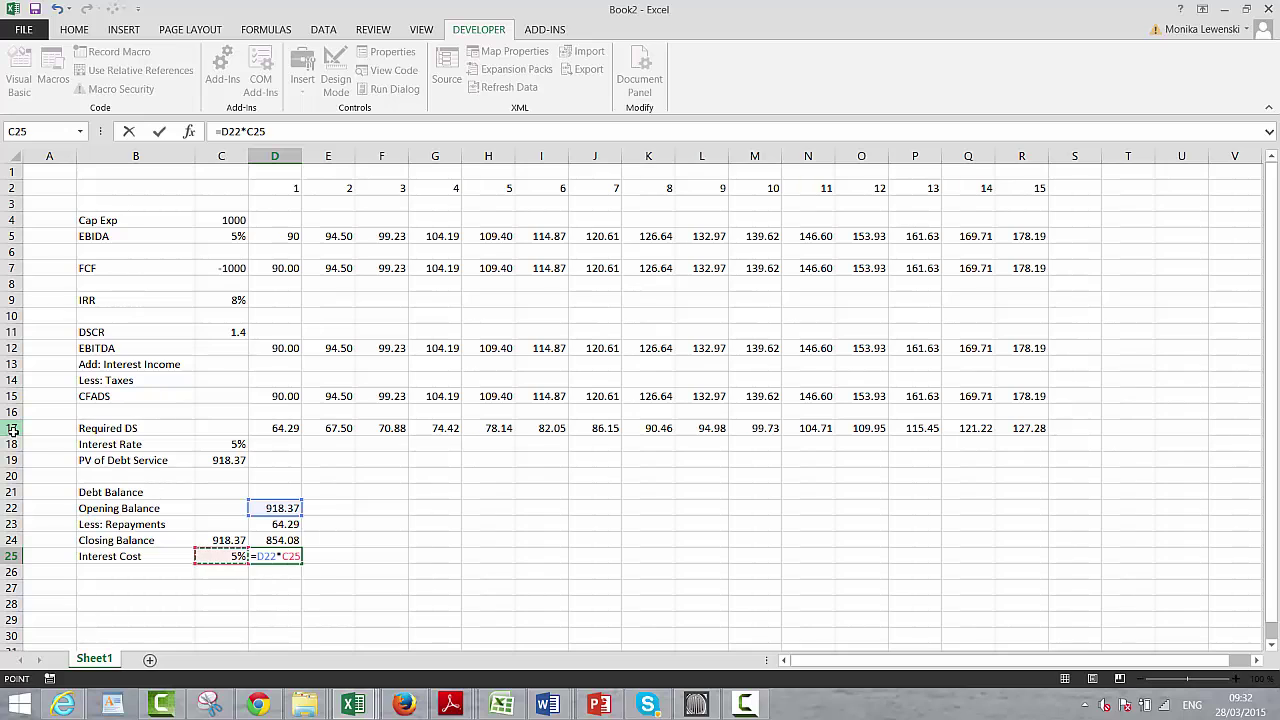
key("F4")
key("ctrl+Return")
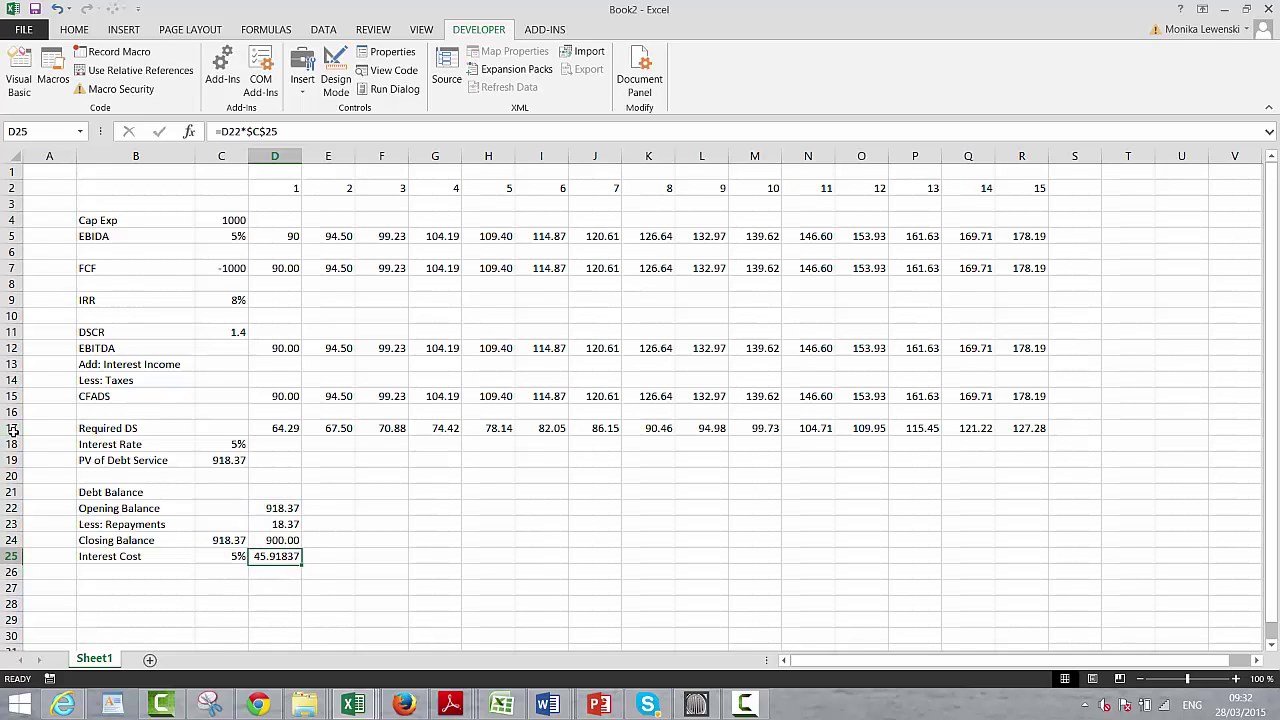
Step: Format D22:D25 as numbers with two decimals and copy the formulas across through period 15 in column R
key("Up")
key("Up")
key("Up")
key("shift+Down")
key("shift+Down")
key("shift+Down")
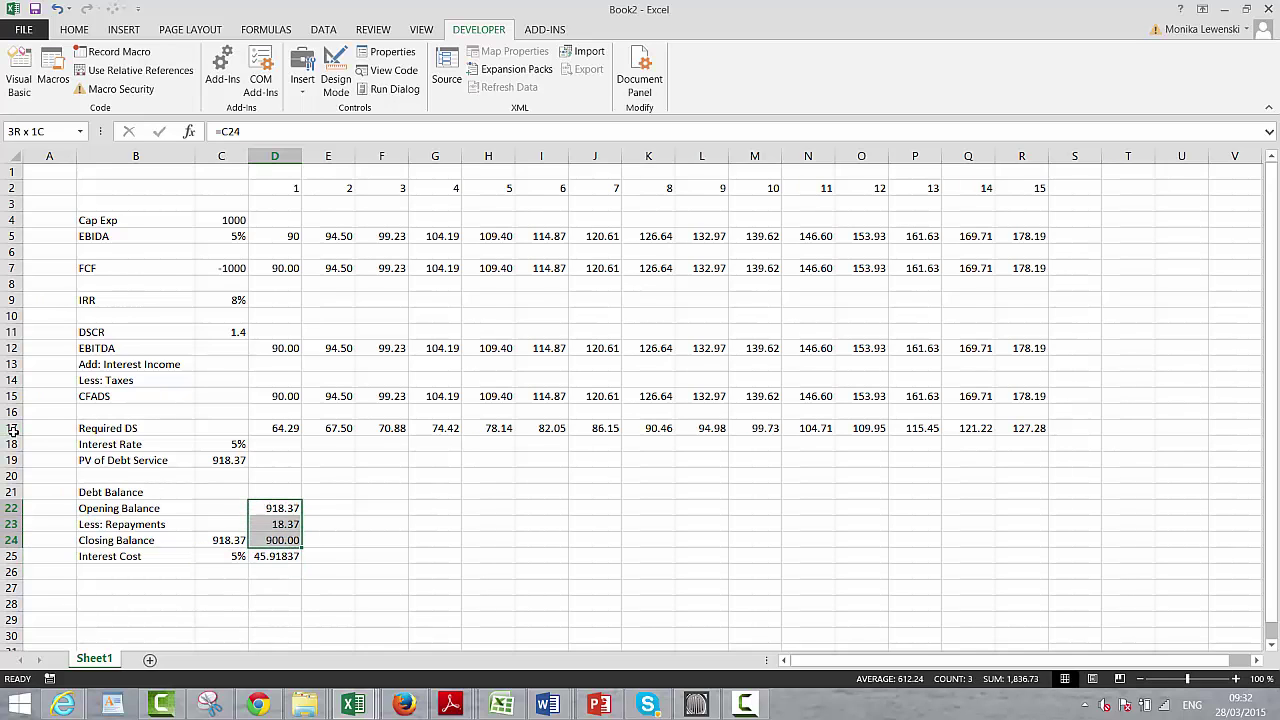
key("ctrl+shift+1")
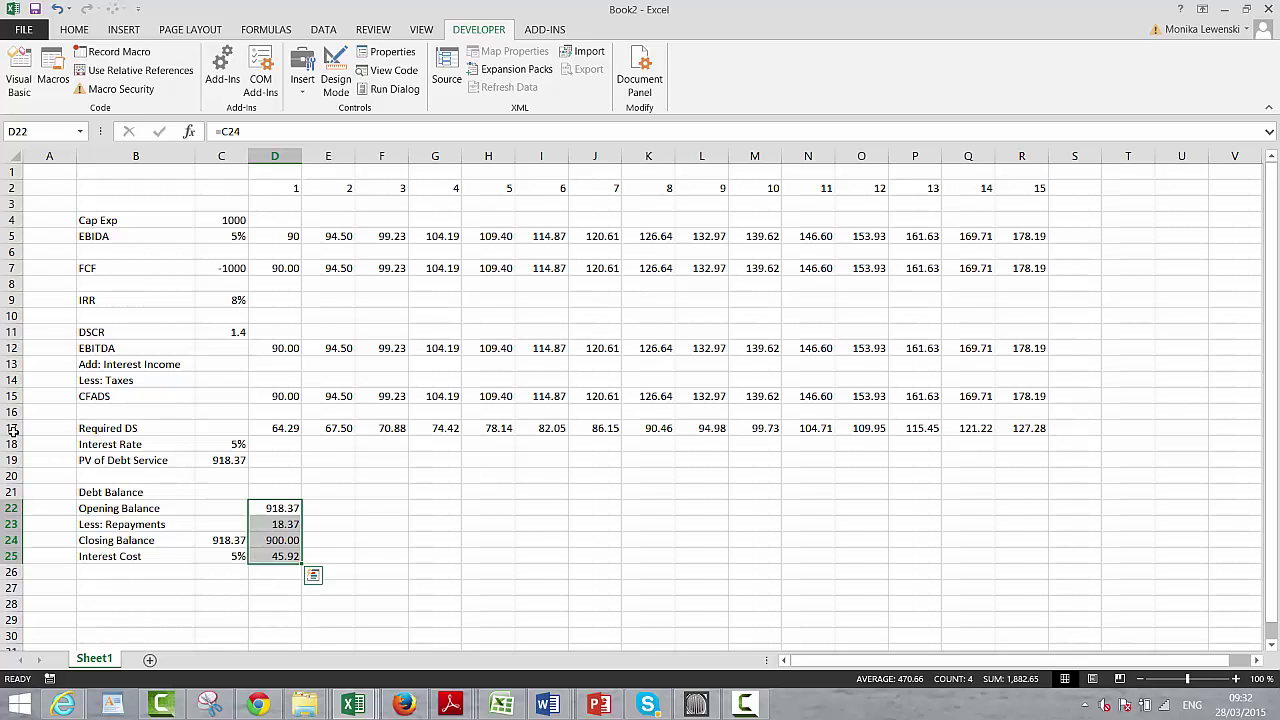
key("ctrl+shift+r")
Step: Examine the debt schedule across all periods, ending at the final closing balance in R24
key("Down")
key("Right")
key("Right")
key("Right")
key("Right")
key("Right")
key("Right")
key("Right")
key("Right")
key("Right")
key("Right")
key("Right")
key("Right")
key("Right")
key("Right")
key("Right")
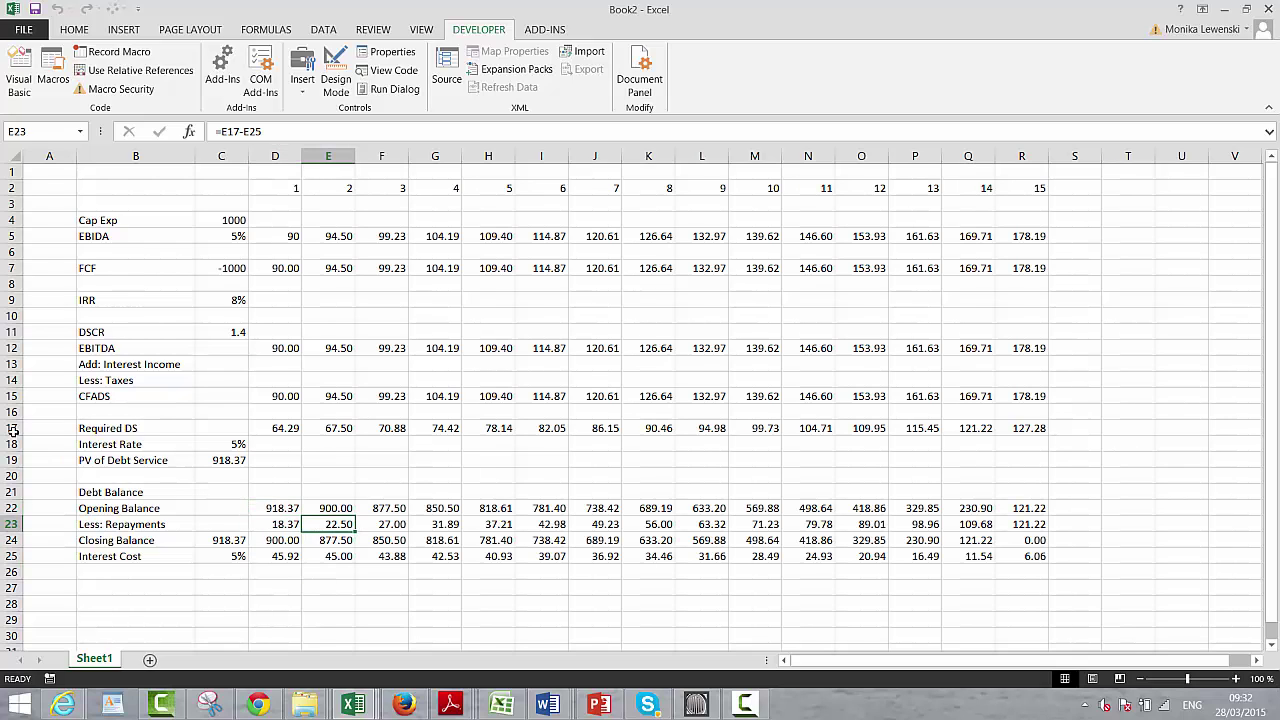
key("Down")
key("Left")
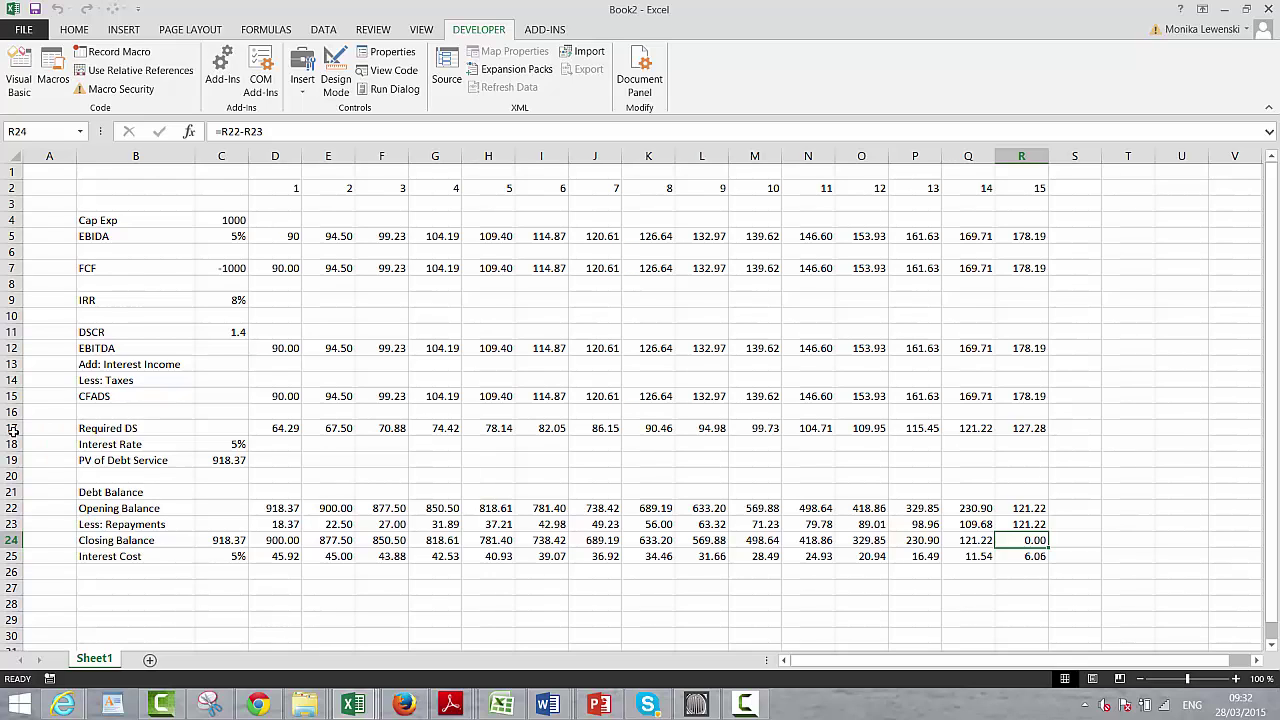
key("Down")
key("Down")
key("Down")
key("Down")
key("Left")
key("Left")
key("Left")
key("Left")
key("Left")
key("Left")
key("Left")
key("Left")
key("Left")
key("Left")
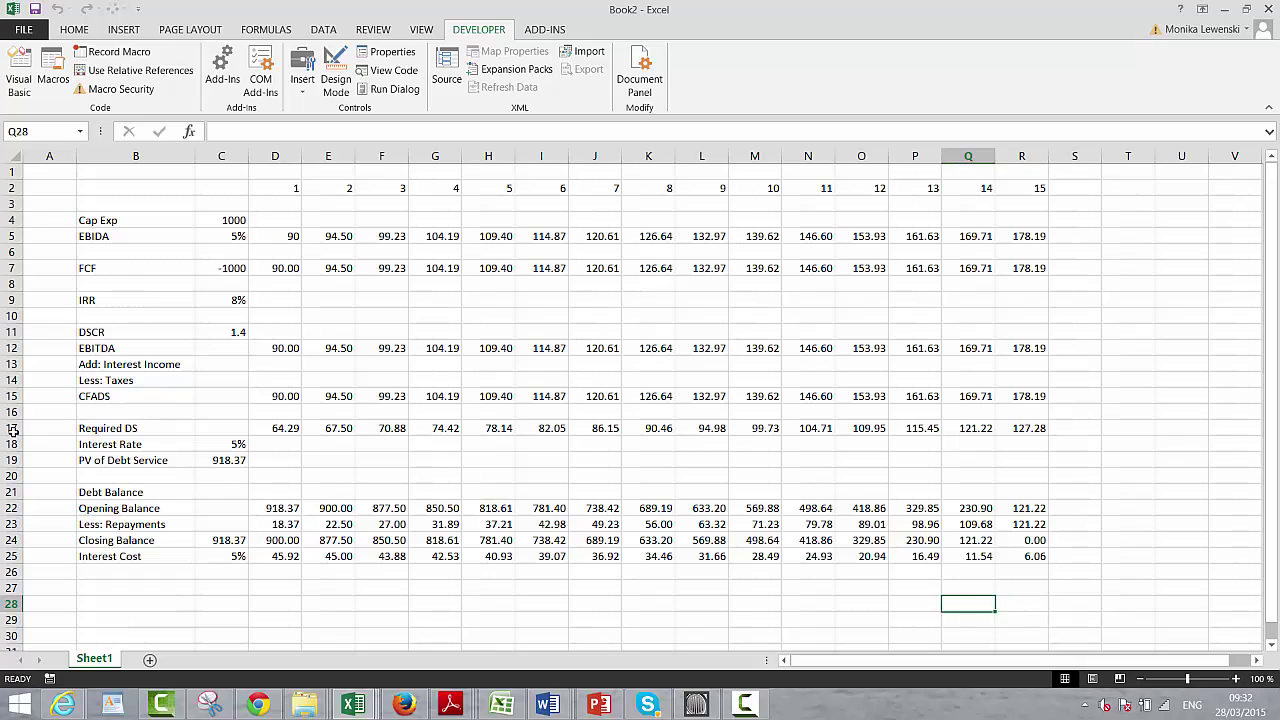
key("Left")
key("Left")
key("Left")
key("Left")
key("Left")
key("Left")
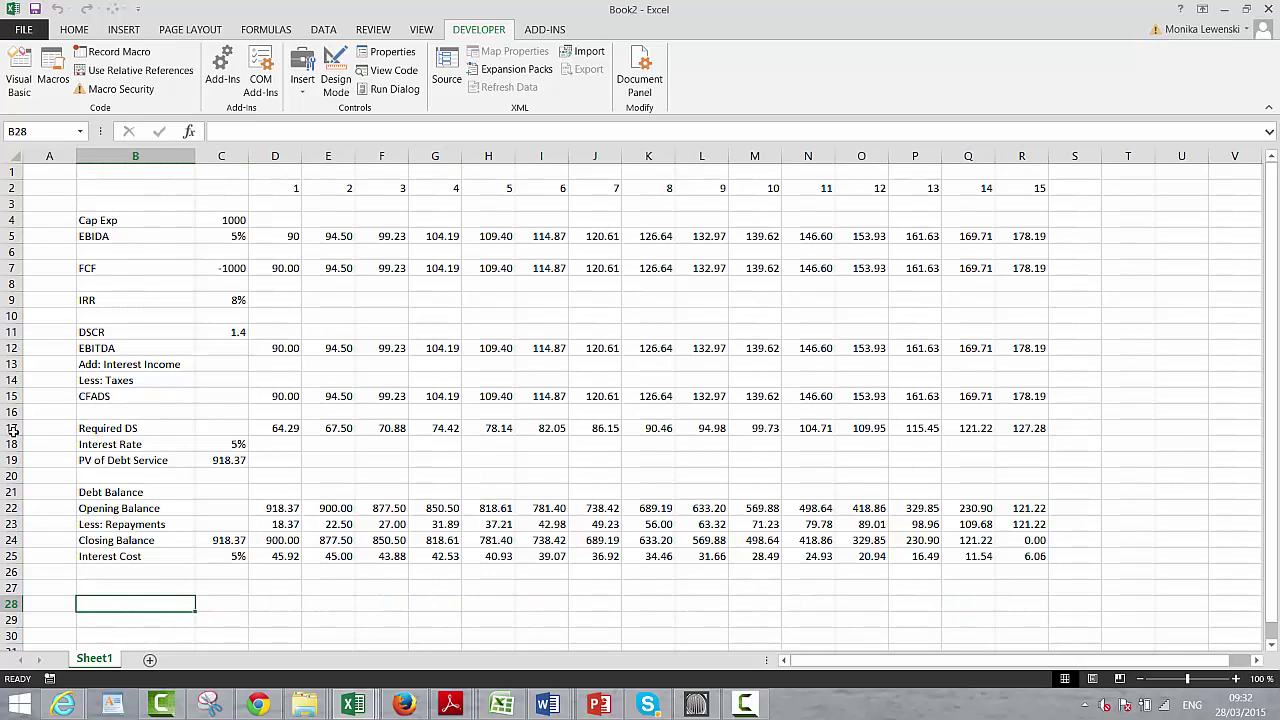
type("Che")
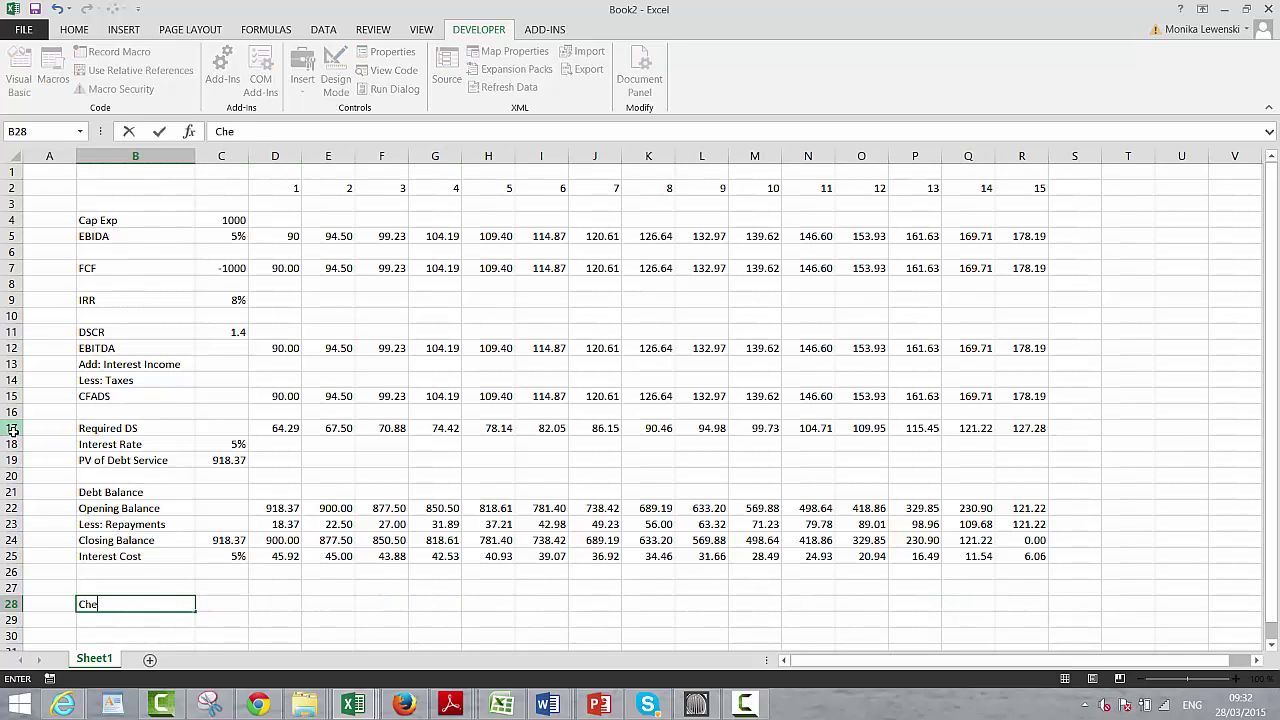
key("BackSpace")
key("BackSpace")
key("BackSpace")
key("Escape")
Step: Enter the heading Check in B27 and the row label CFADS in B28
key("Up")
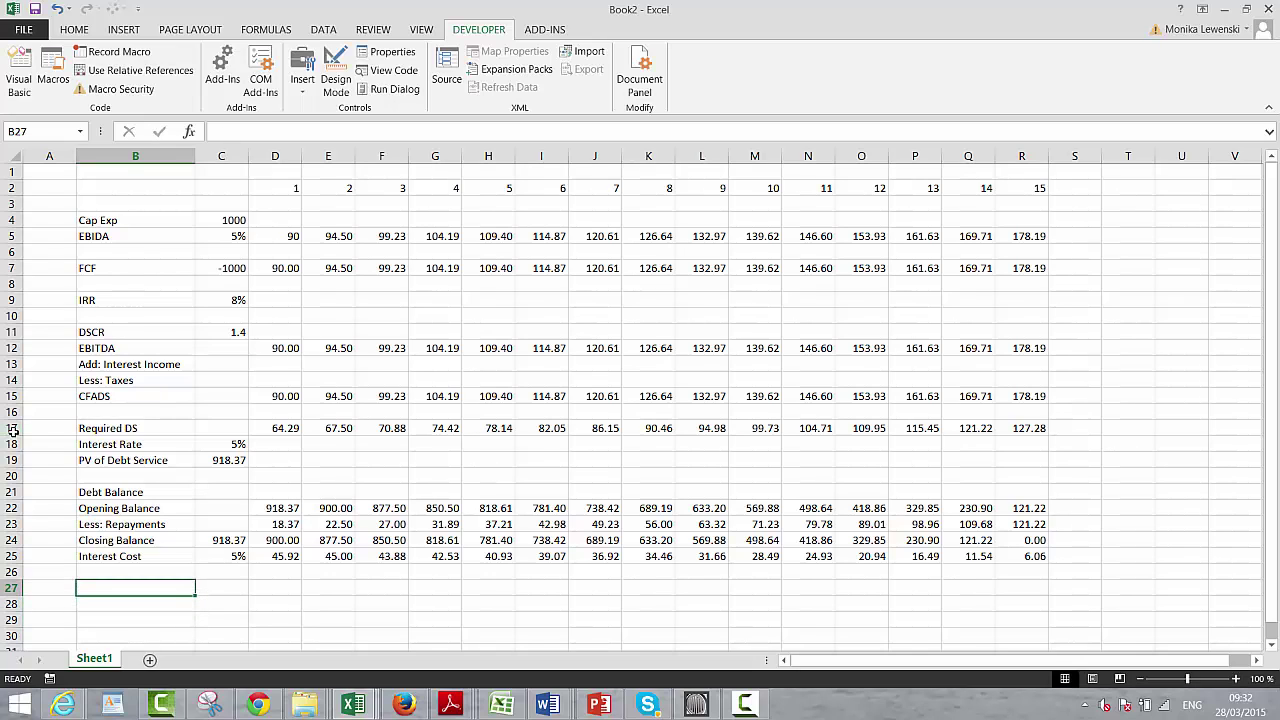
type("Check")
key("Return")
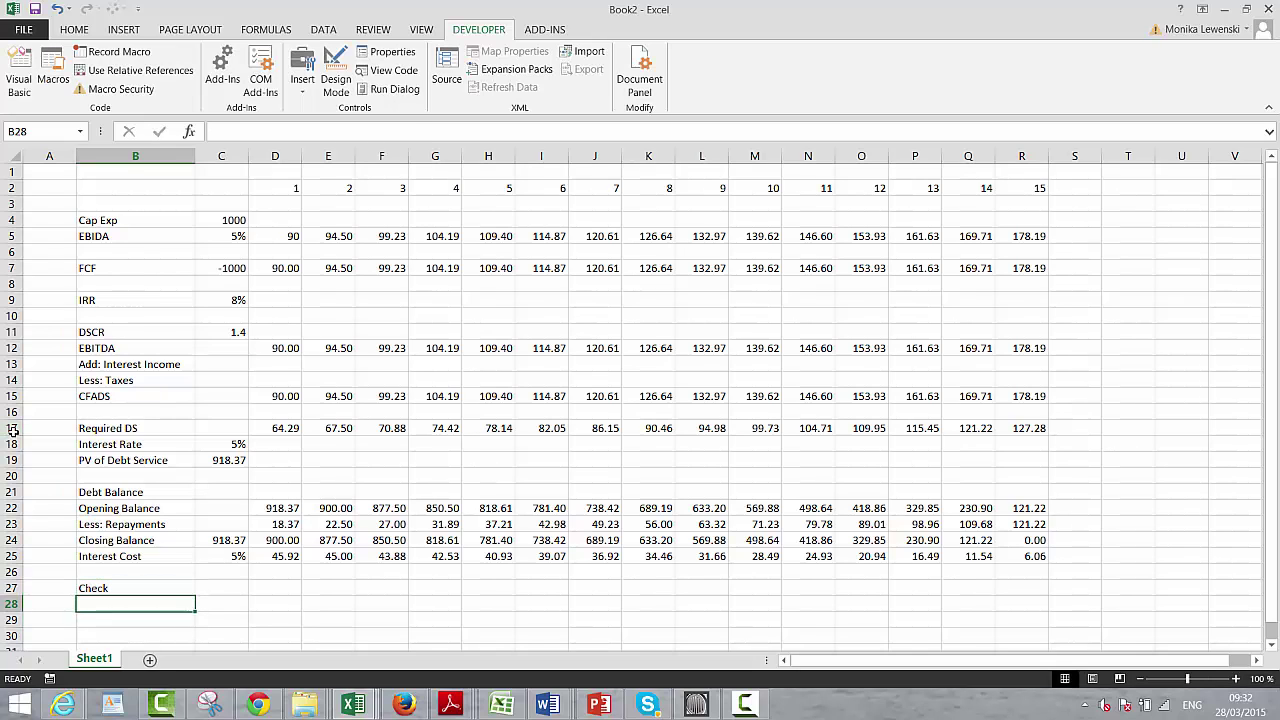
type("CFADS")
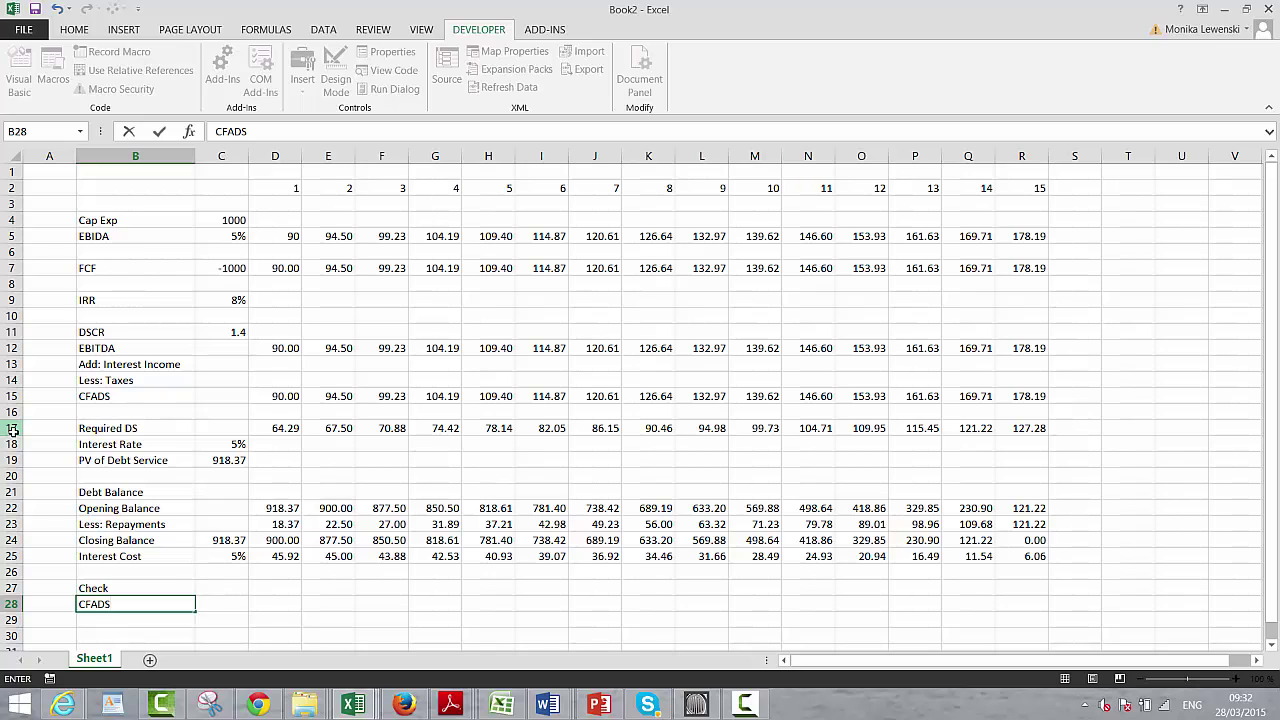
key("ctrl+Return")
Step: Link the first-period CFADS into D28 of the Check section with =D15
key("Right")
key("Right")
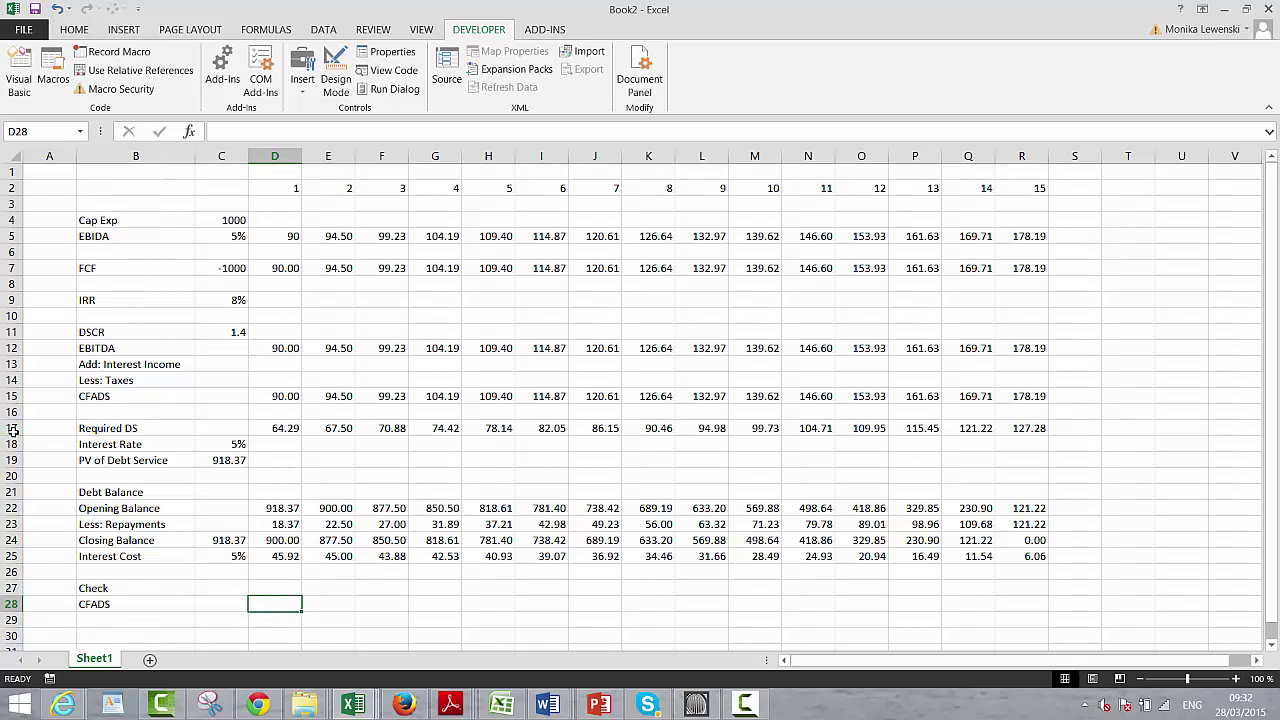
type("=")
key("Up")
key("Up")
key("Up")
key("Up")
key("Up")
key("Up")
key("Up")
key("Up")
key("Up")
key("Up")
key("Up")
key("Up")
key("Up")
key("Up")
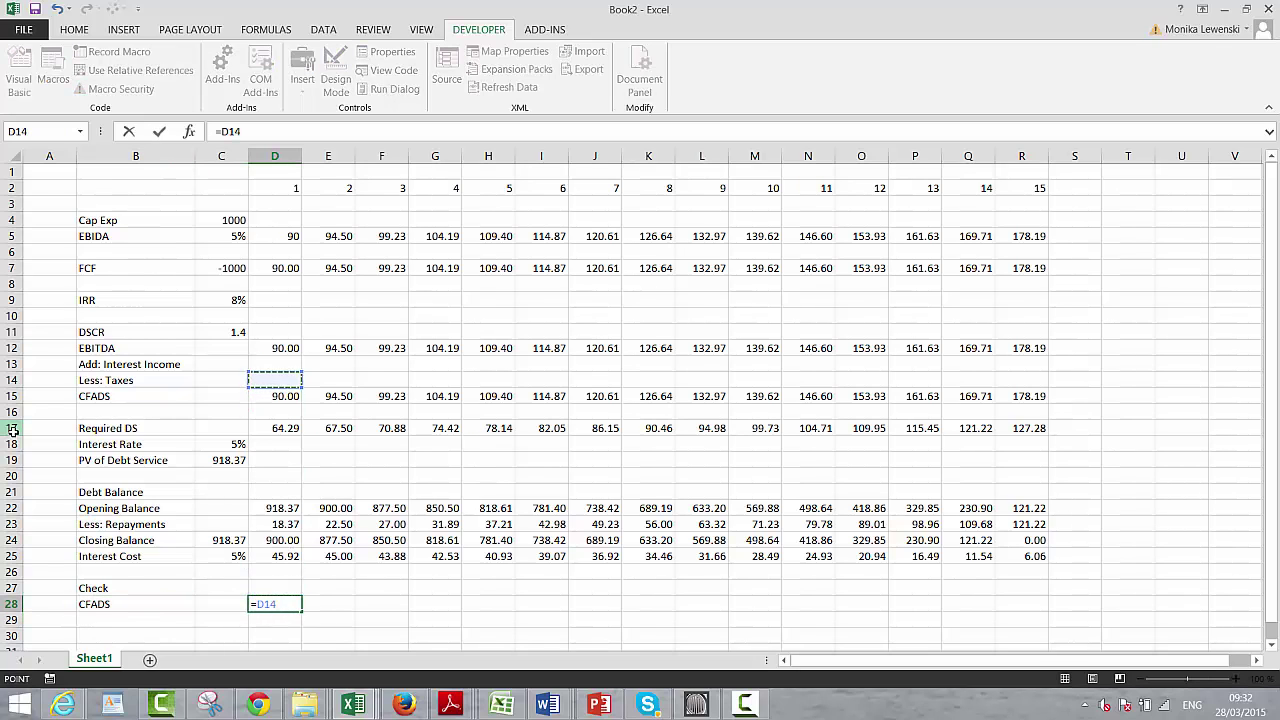
key("Down")
key("Return")
Step: Label the row below CFADS in the Check section Debt Service, in B29
key("Left")
key("Left")
type("De")
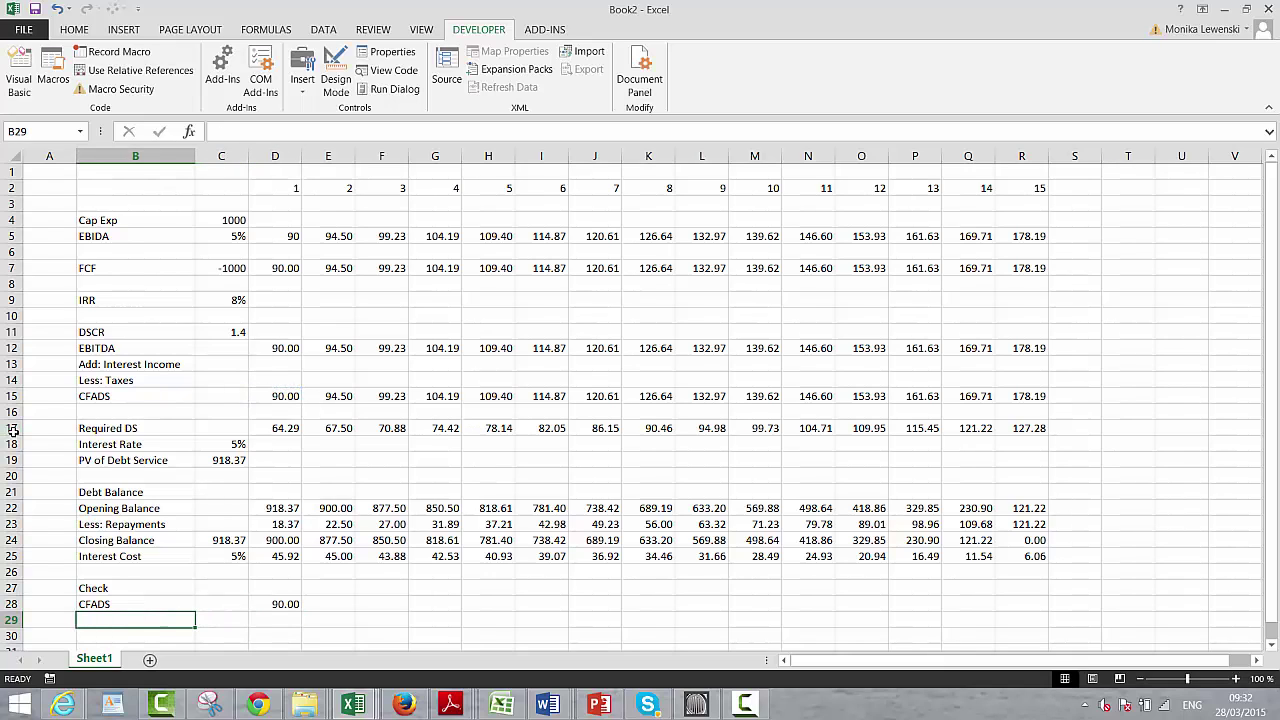
type("bt Servi")
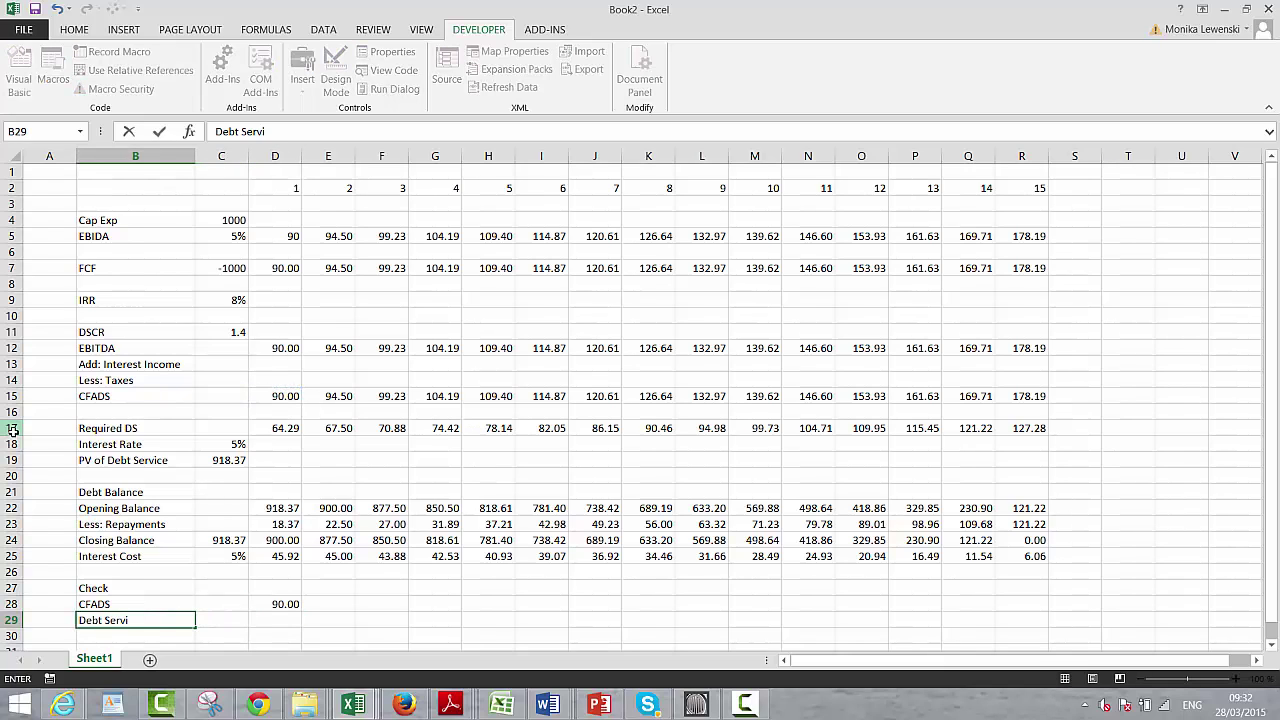
type("ce")
Step: Calculate the first-period debt service in D29 as interest cost plus repayments, =D25+D23
key("Right")
key("Right")
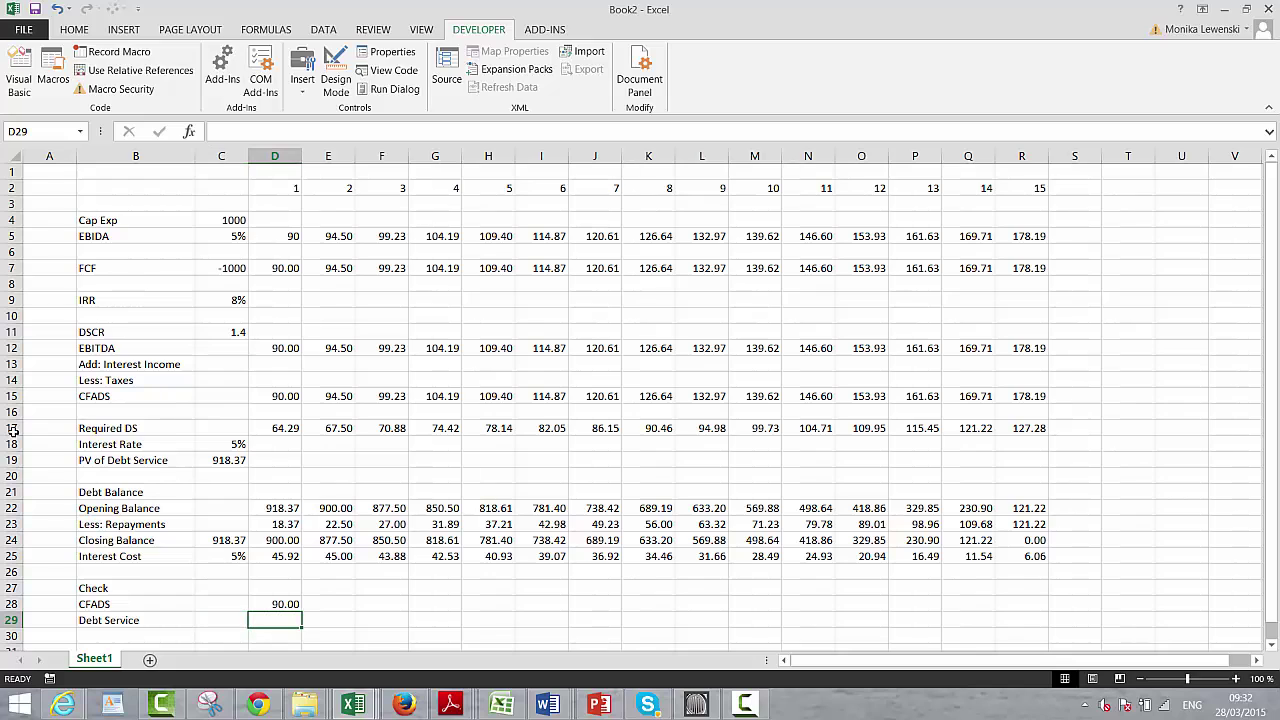
type("=")
key("Up")
key("Up")
key("Up")
key("Up")
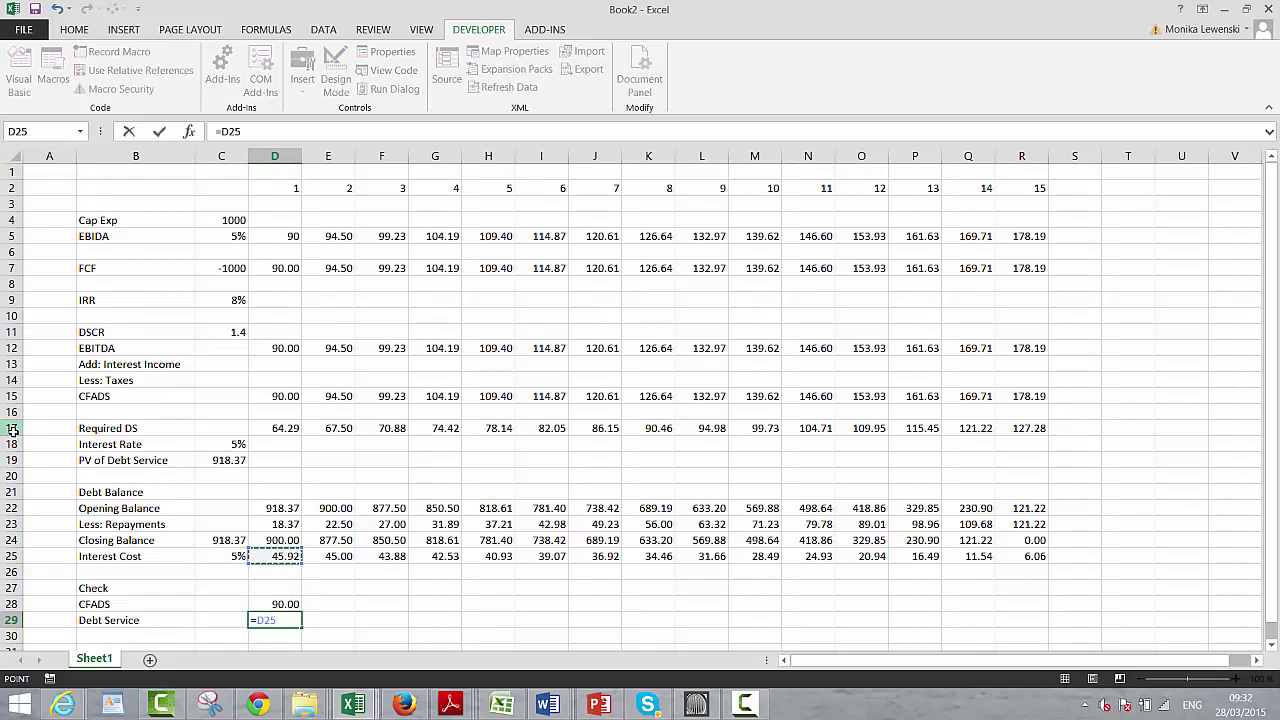
type("+")
key("Up")
key("Up")
key("Up")
key("Up")
key("Up")
key("Up")
key("Return")
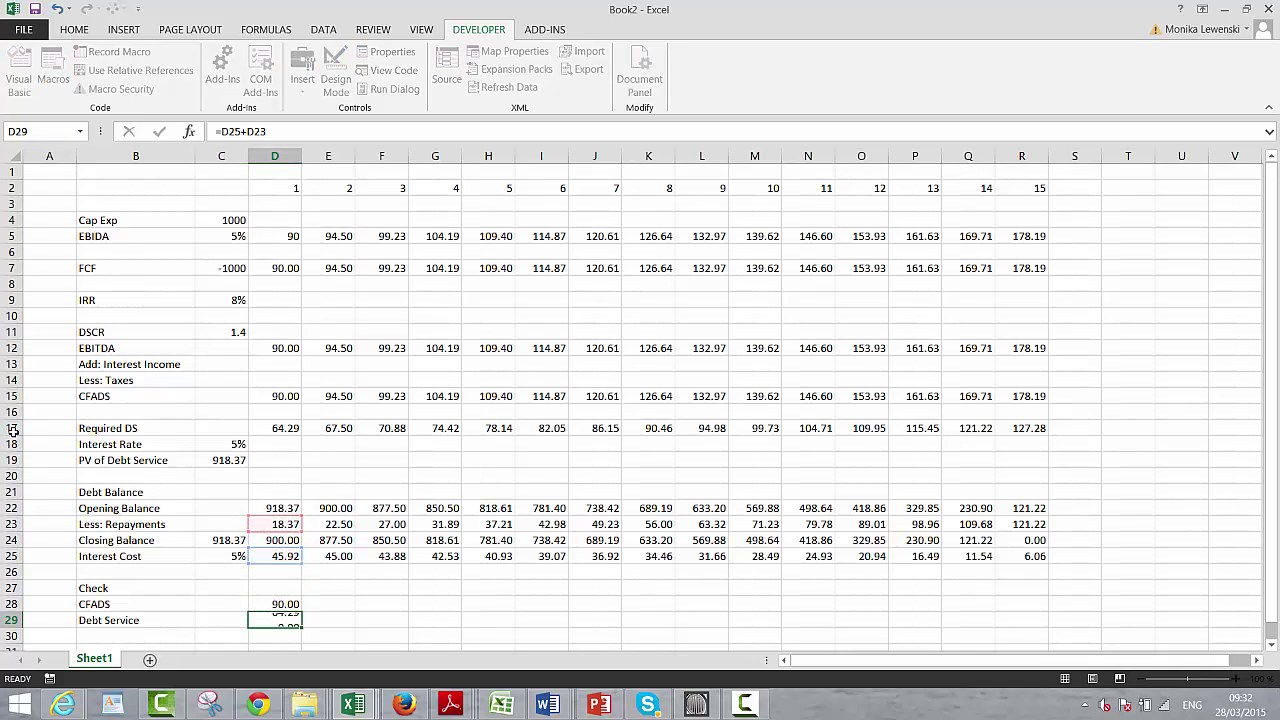
Step: Label B30 DSCR under the Debt Service row of the Check section
key("Left")
key("Left")
type("D")
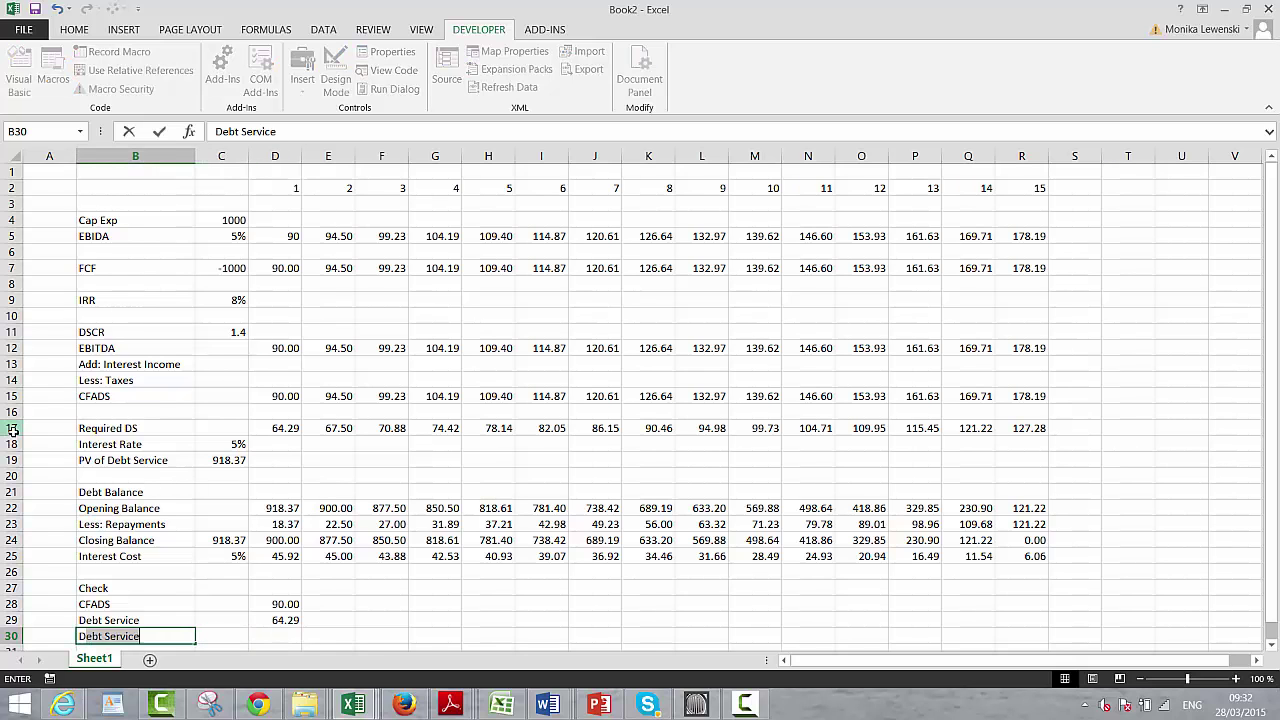
type("SCR")
key("Tab")
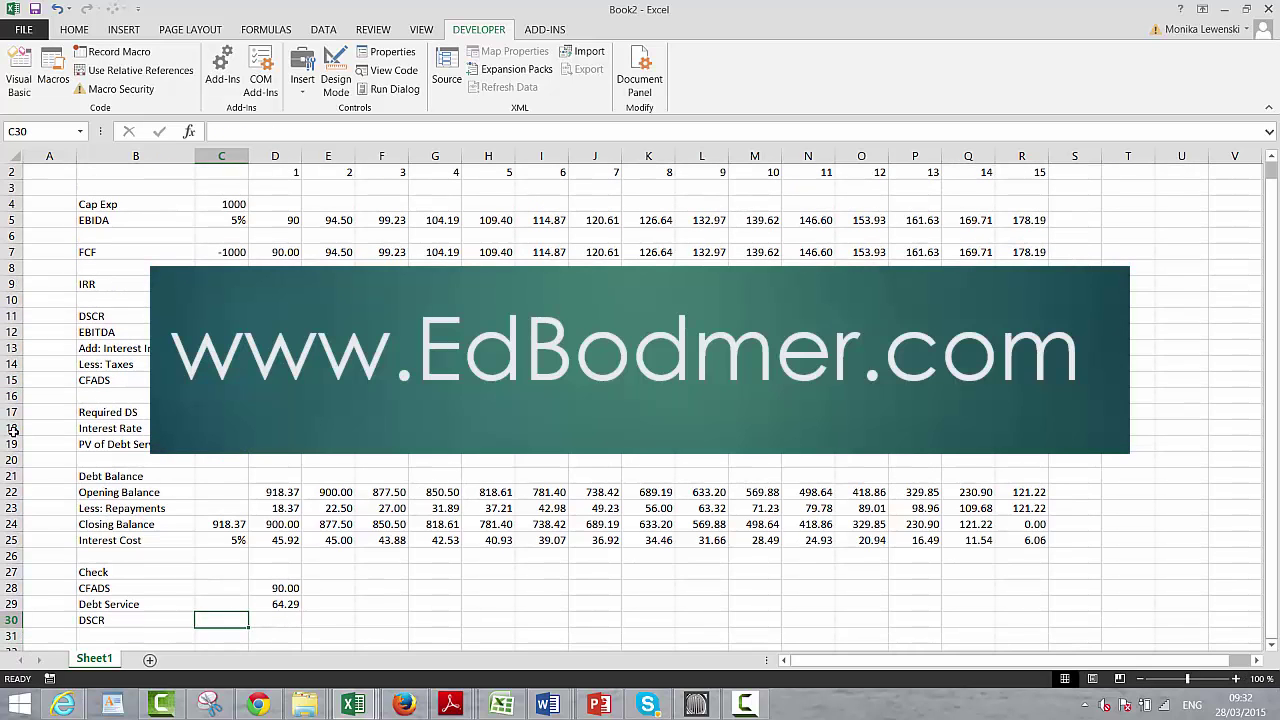
Step: Calculate the first-period DSCR in D30 as CFADS divided by debt service, =D28/D29
key("Right")
type("=")
key("Up")
key("Up")
type("/")
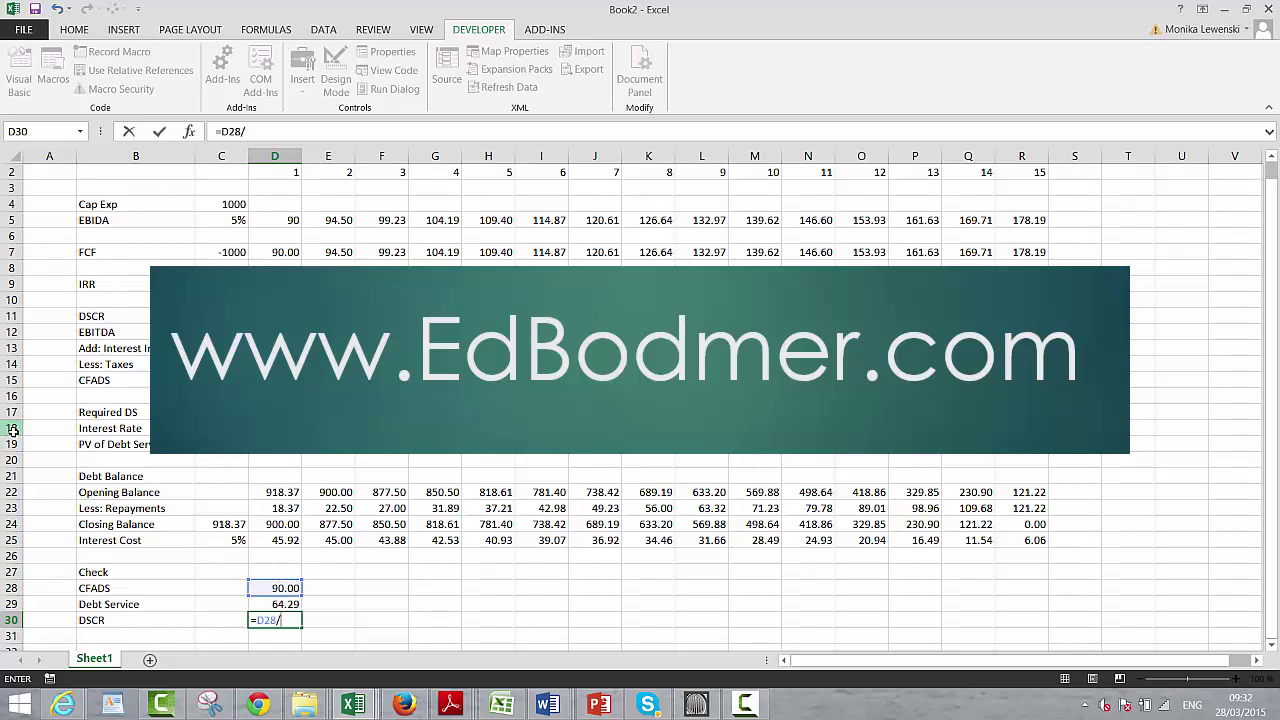
key("Up")
key("Return")
Step: Copy the Check formulas in D28:D30 across through period 15 in column R
key("Up")
key("Up")
key("Up")
key("shift+Down")
key("shift+Down")
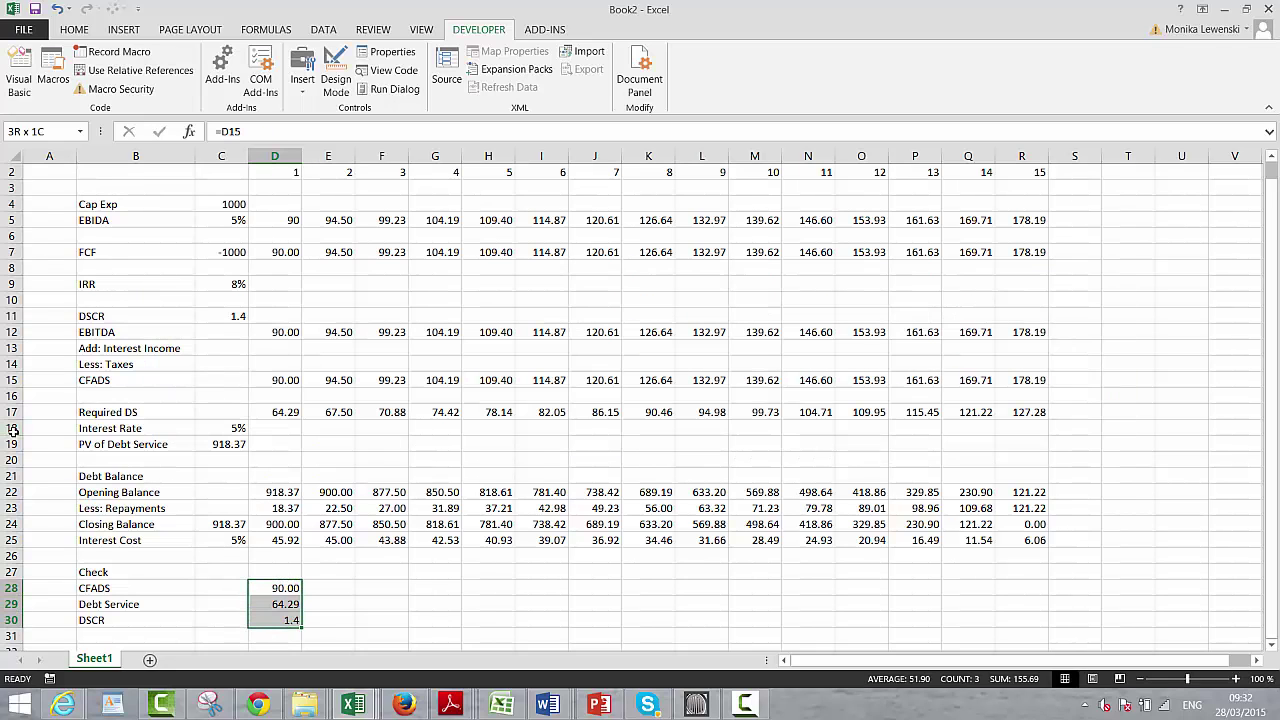
key("ctrl+shift+r")
key("Left")
key("Left")
key("Left")
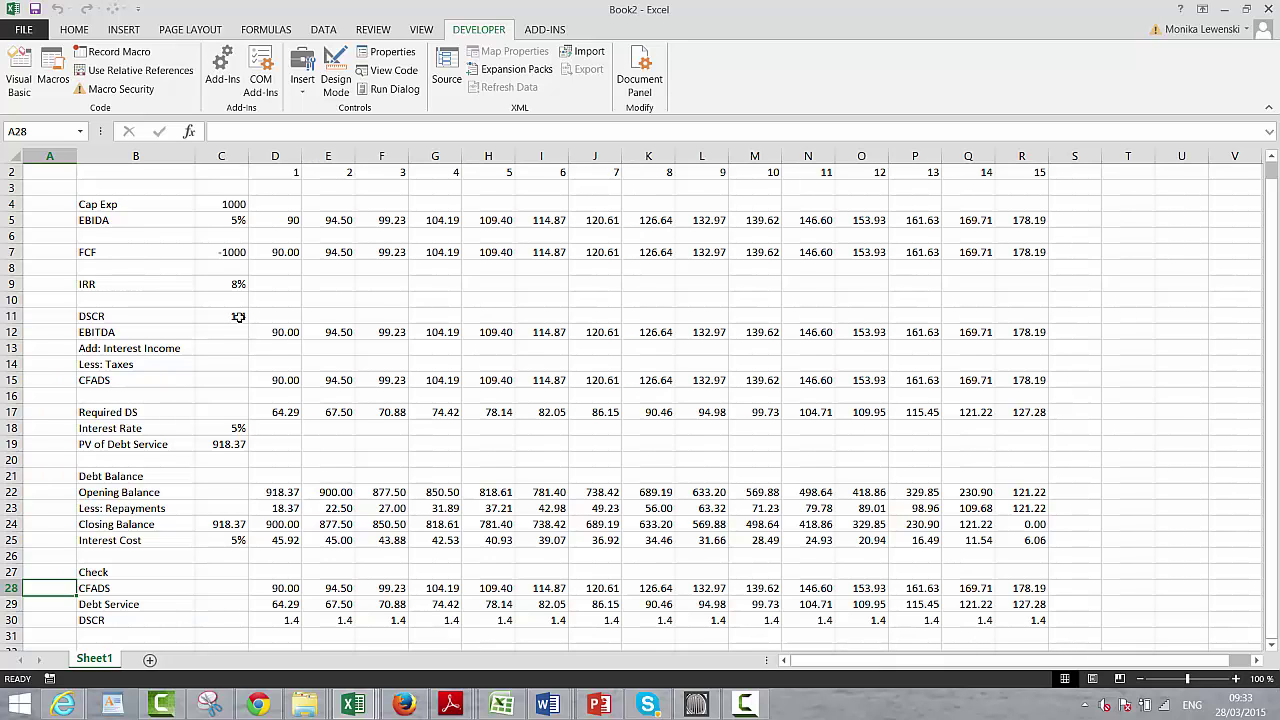
Step: Open the Save As dialog for the workbook and choose the Courses library as the location
key("F12")
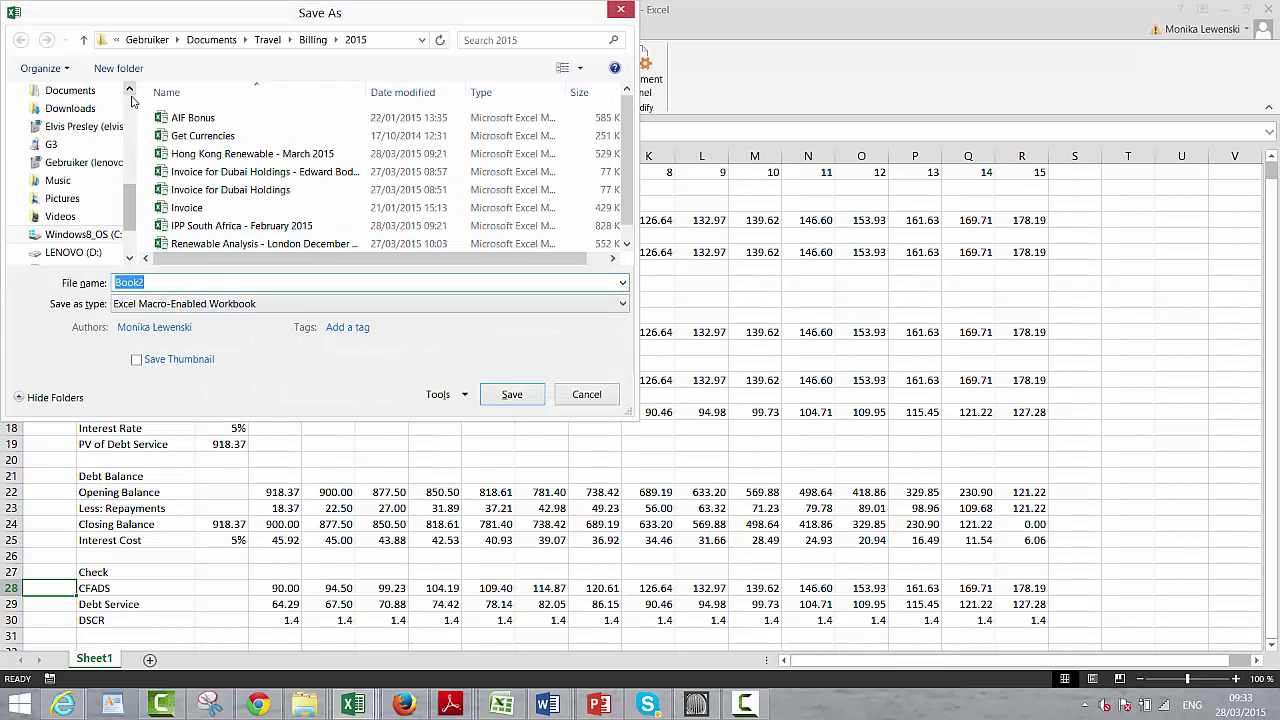
scroll(132, 105, "up", 5)
scroll(132, 105, "up", 1)
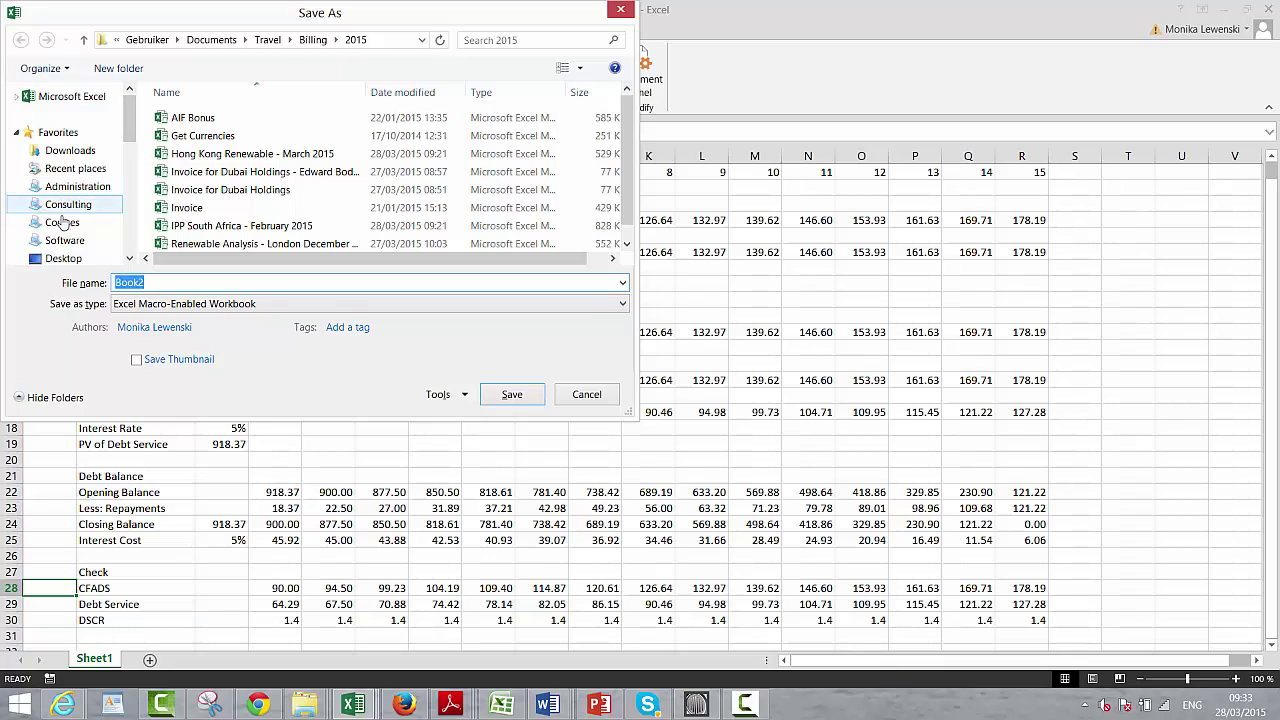
left_click(62, 223)
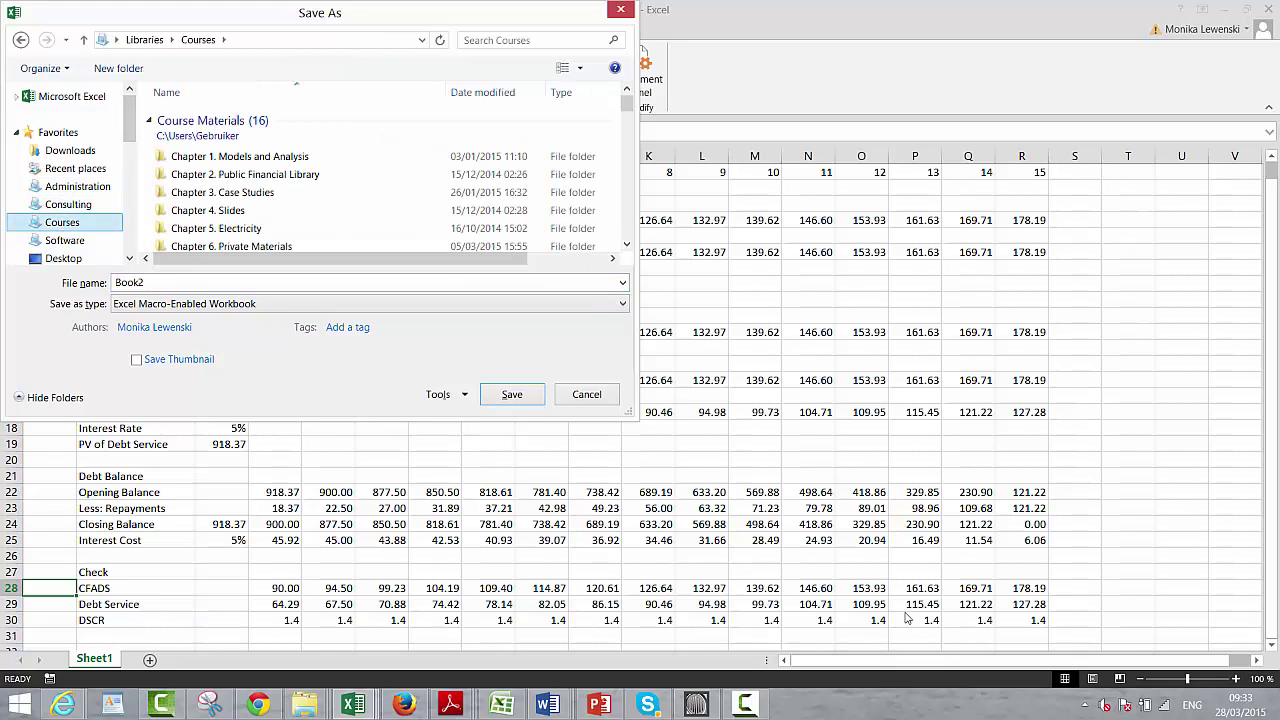
left_click(744, 706)
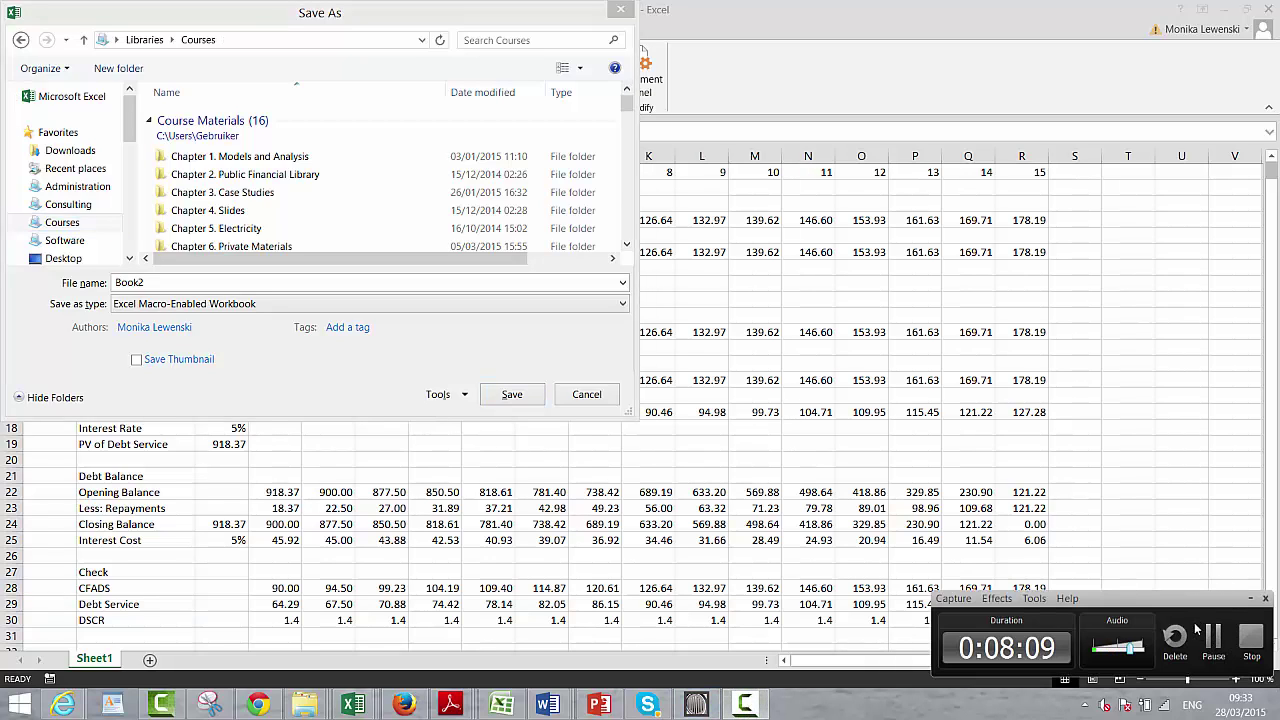
left_click(1252, 640)
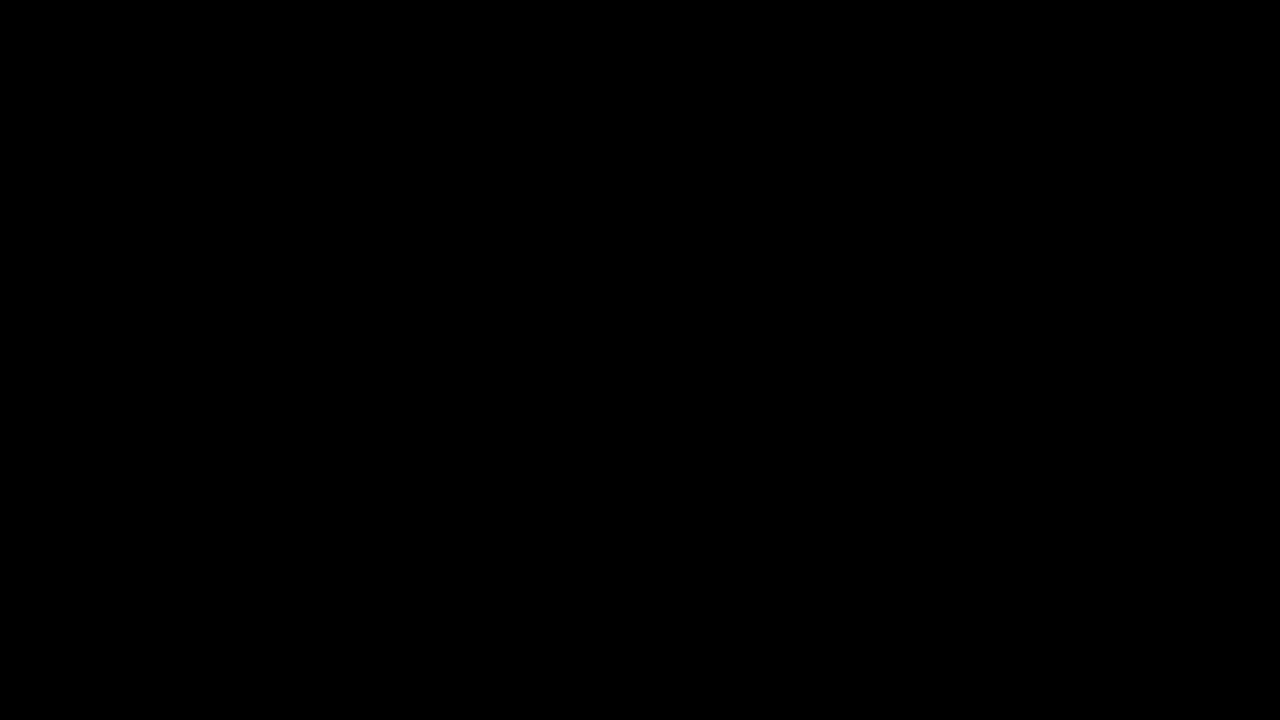